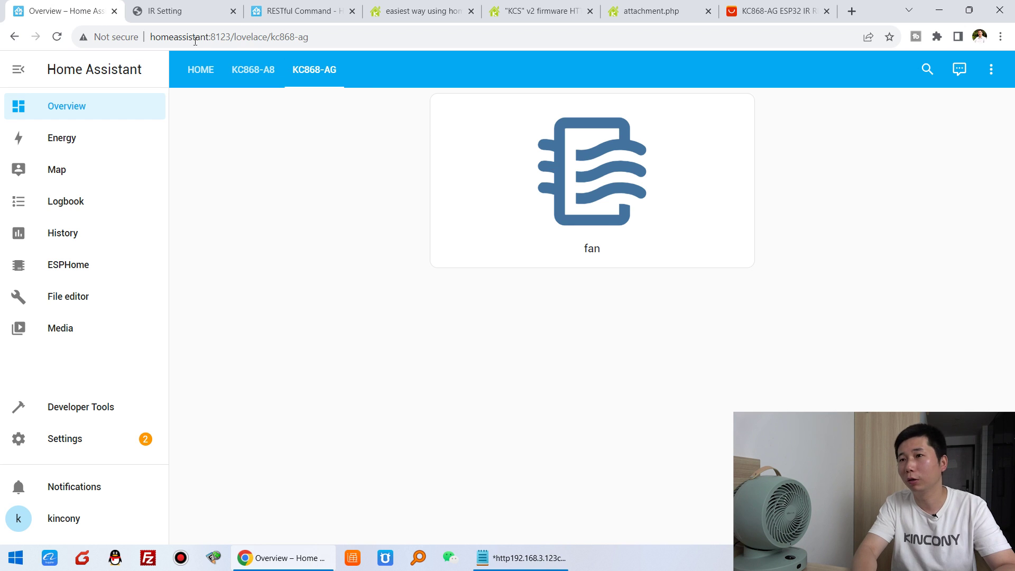
# Confirm the board model is KC868_AG on the Index page, then open the RF & IR > IR learning table
pyautogui.click(188, 13)
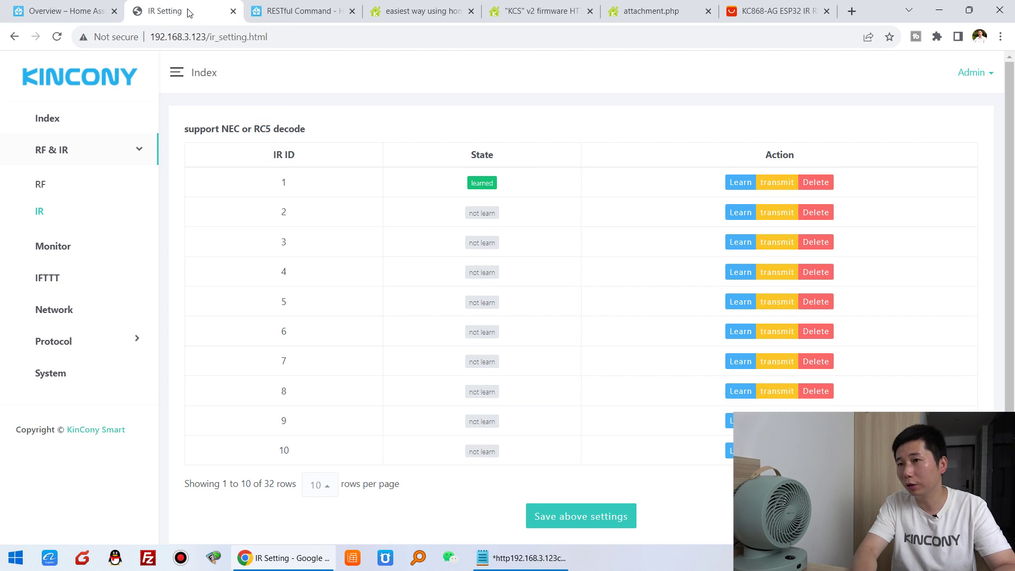
pyautogui.click(68, 119)
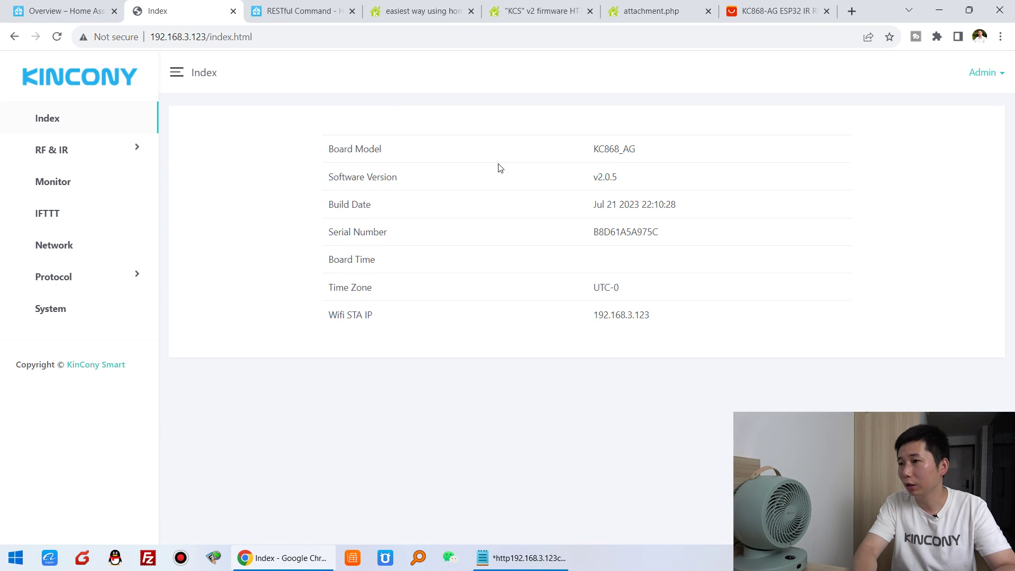
pyautogui.moveTo(593, 153); pyautogui.dragTo(644, 157)
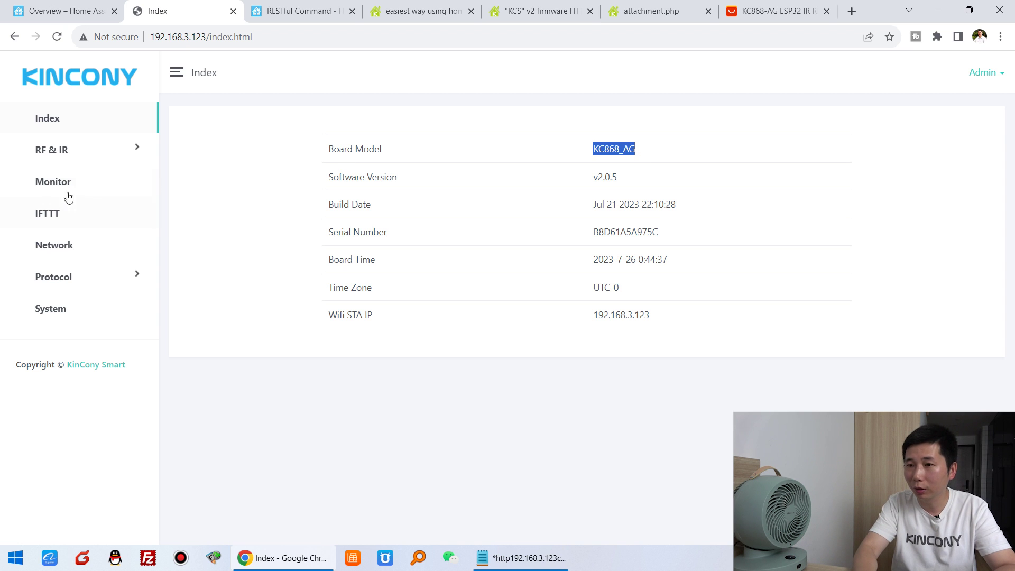
pyautogui.click(71, 153)
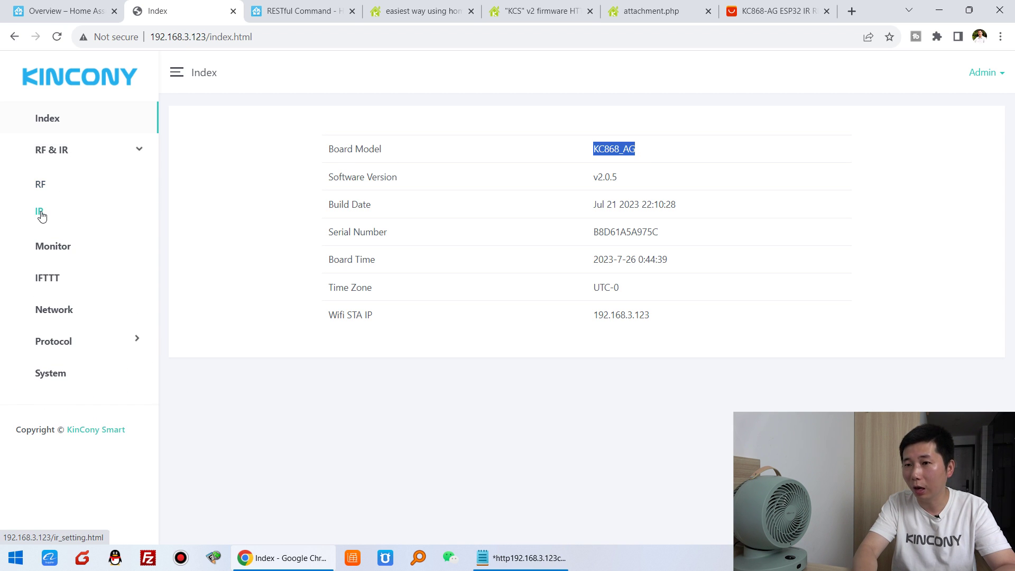
pyautogui.click(42, 216)
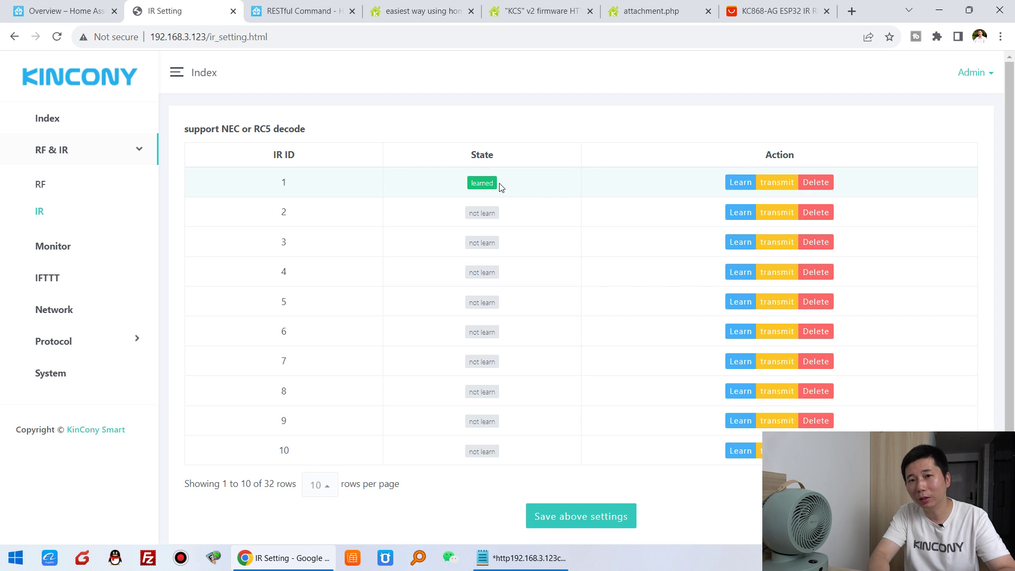
# Review the saved fan_on run_ir URL line in the Notepad note
pyautogui.click(529, 565)
pyautogui.moveTo(885, 301); pyautogui.dragTo(224, 293)
pyautogui.click(880, 244)
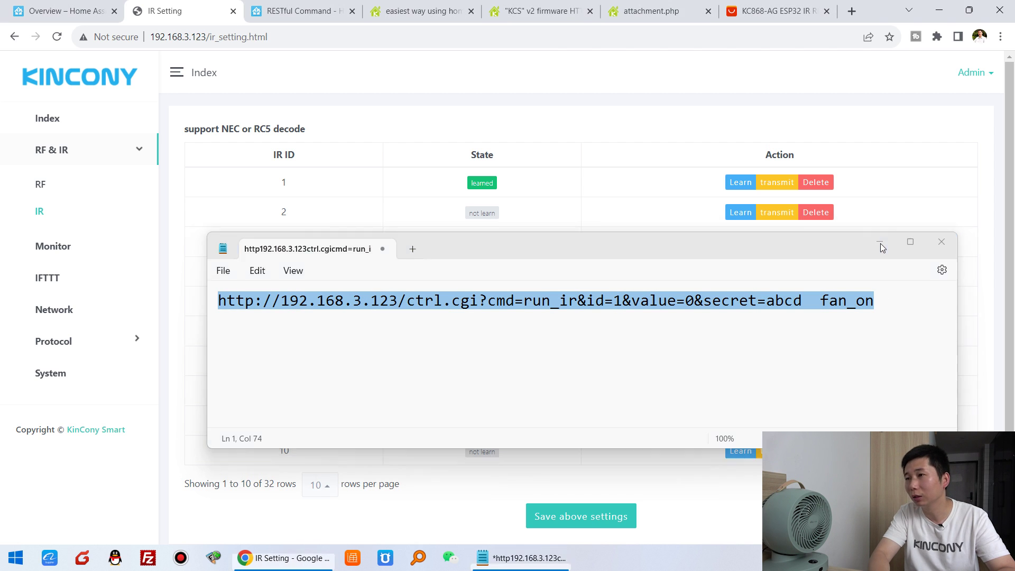
# Highlight the example rest_command YAML in the RESTful Command docs, then open the KCS v2 HTTP protocol thread
pyautogui.click(306, 13)
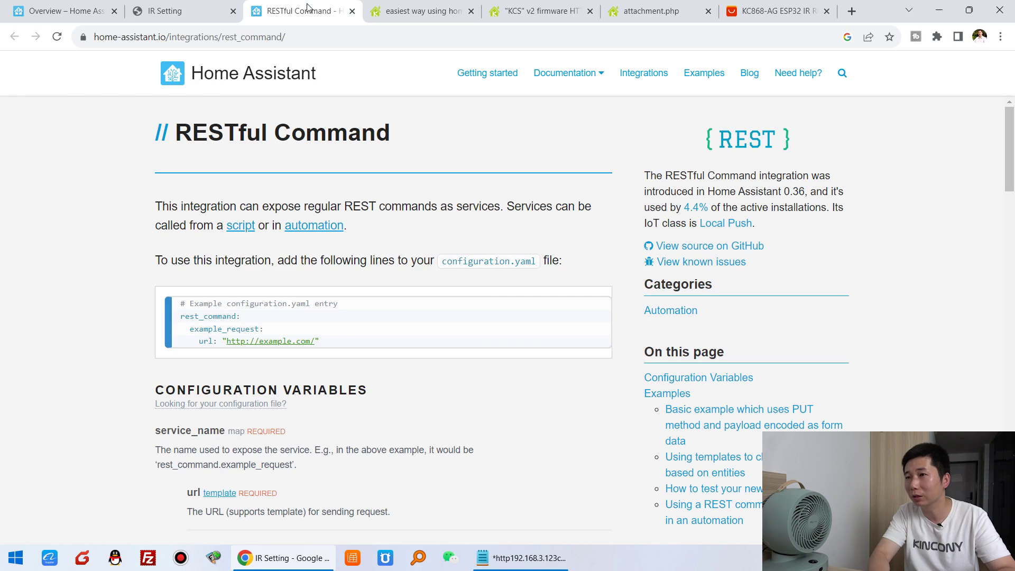
pyautogui.moveTo(185, 138); pyautogui.dragTo(397, 136)
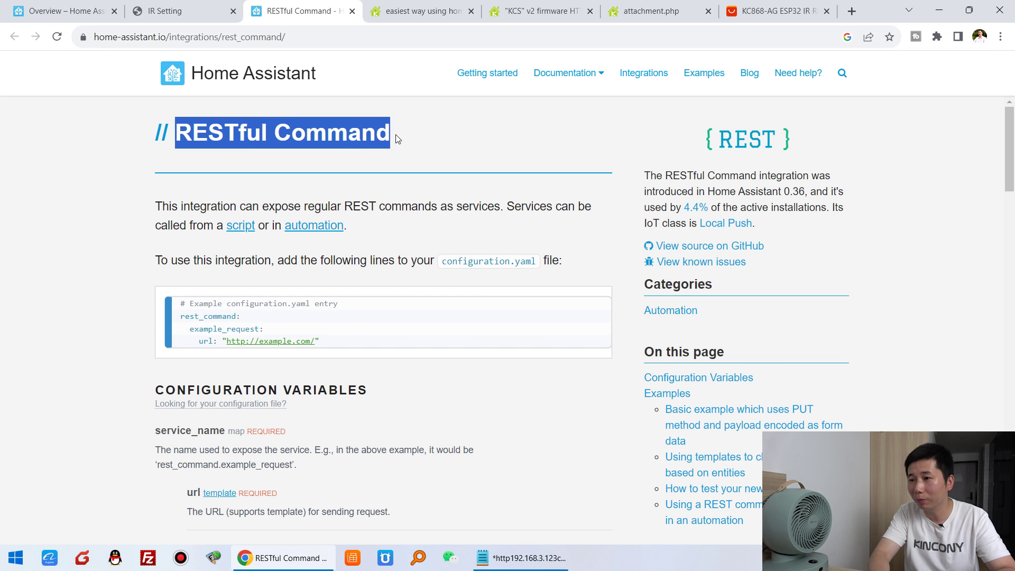
pyautogui.moveTo(329, 347); pyautogui.dragTo(173, 320)
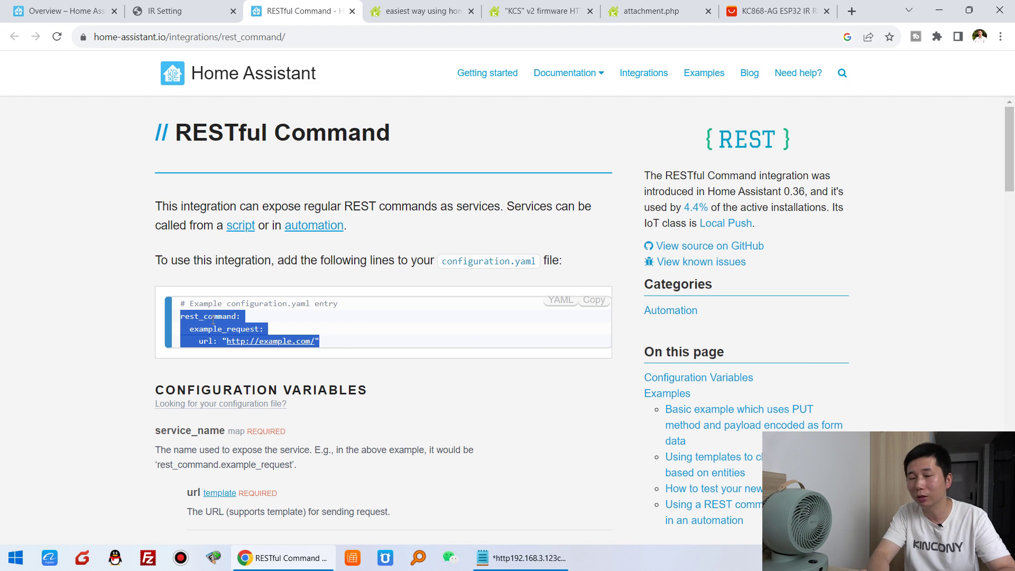
pyautogui.click(164, 11)
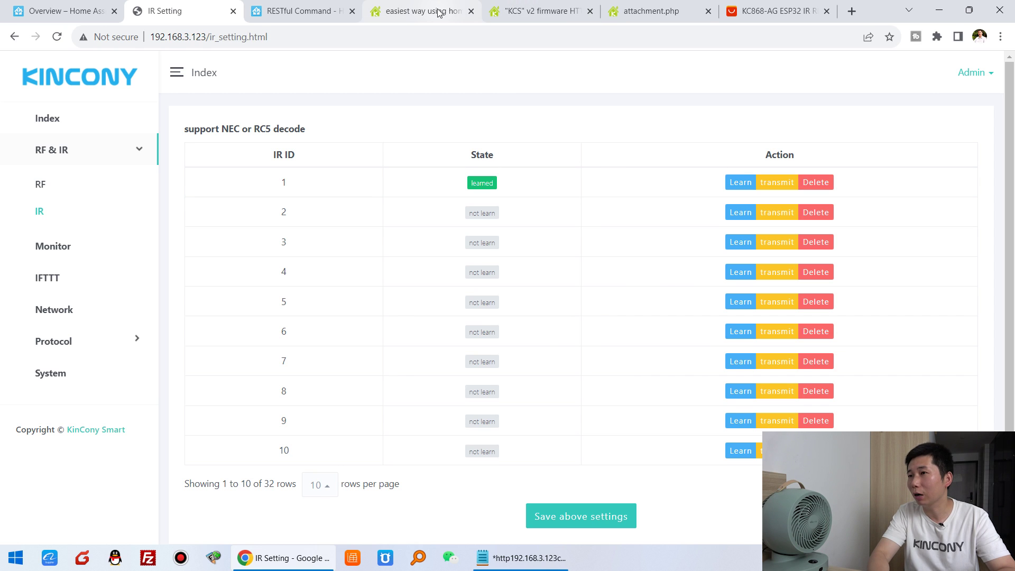
pyautogui.click(521, 10)
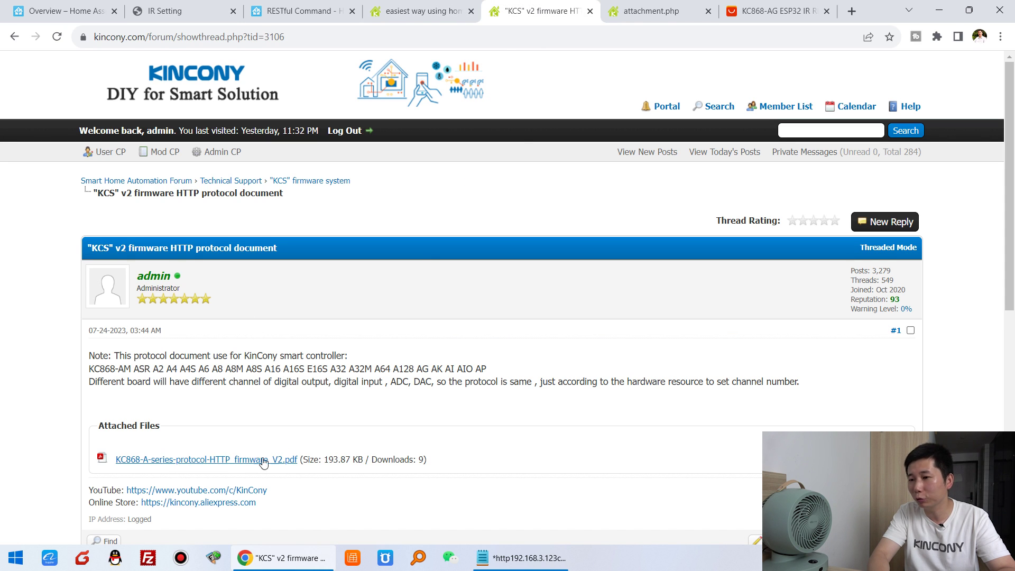
# Highlight the 'Send one IR signal have learned' run_ir example in the HTTP protocol PDF
pyautogui.click(650, 12)
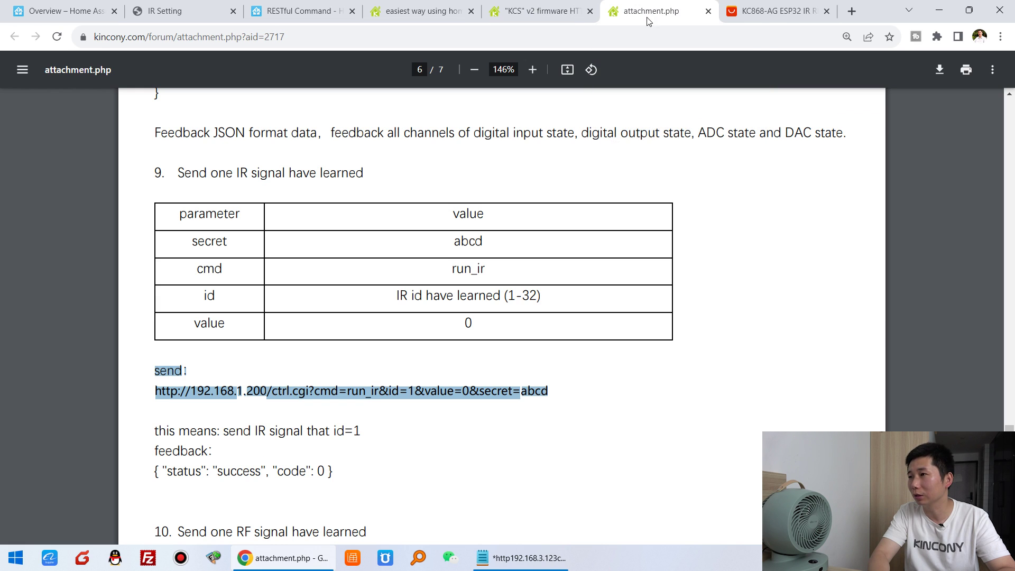
pyautogui.click(461, 238)
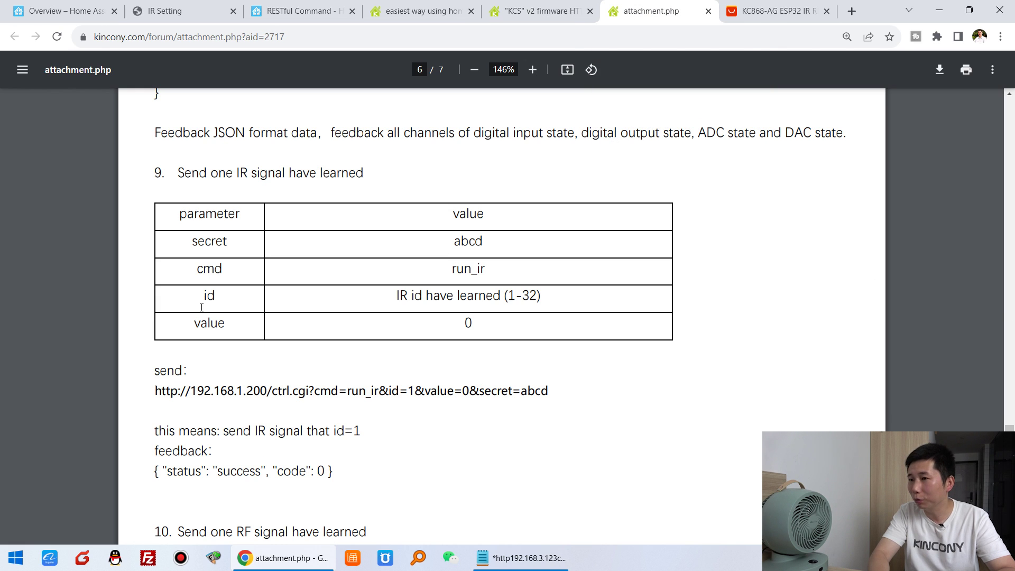
pyautogui.moveTo(173, 175); pyautogui.dragTo(379, 171)
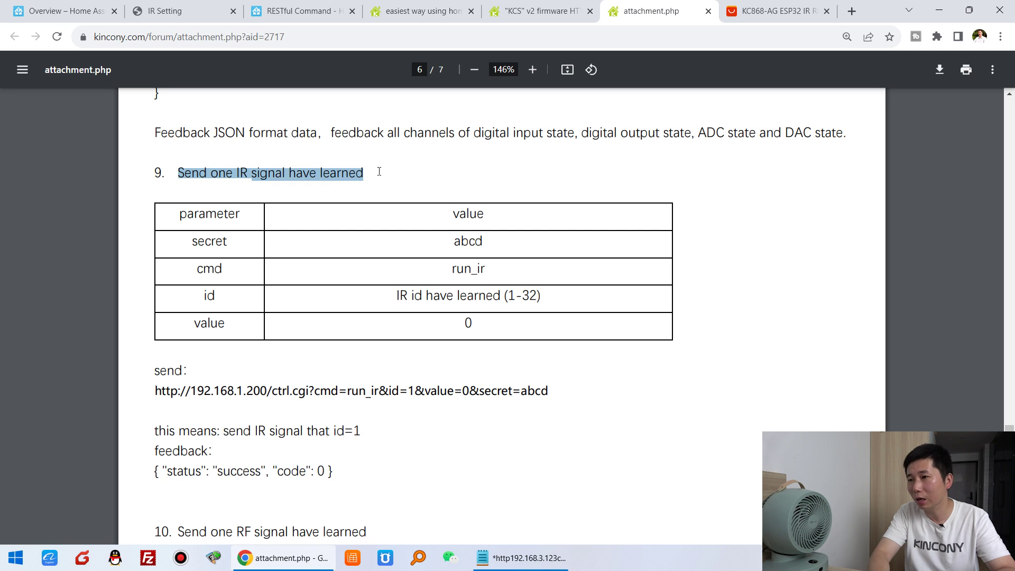
pyautogui.scroll(-3, 379, 217)
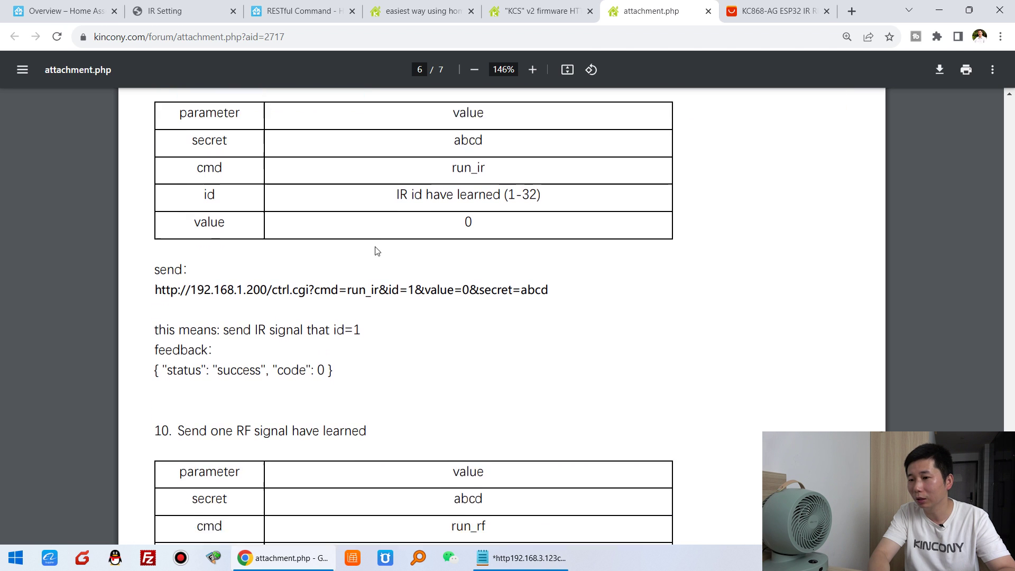
pyautogui.moveTo(162, 400); pyautogui.dragTo(372, 395)
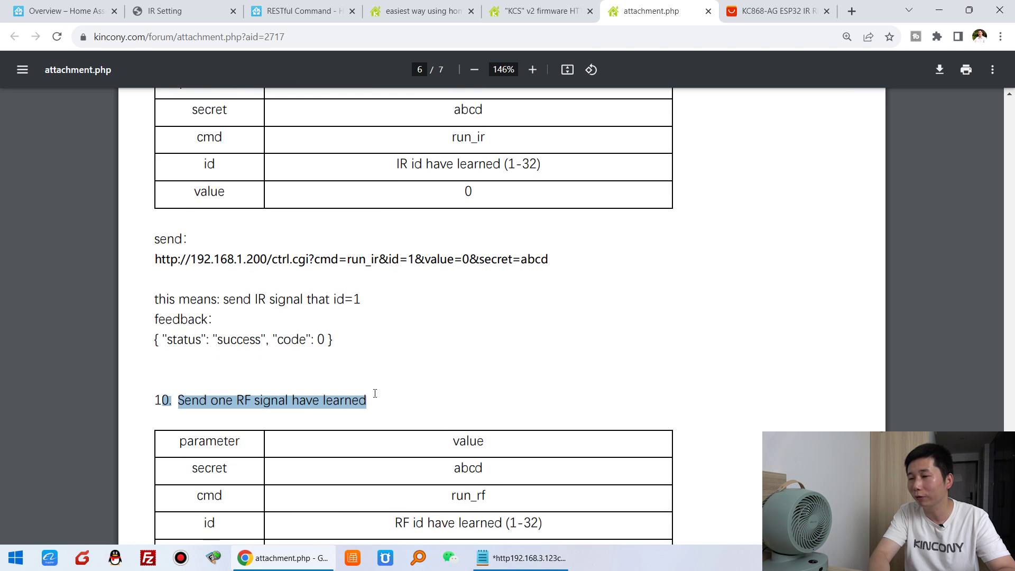
pyautogui.scroll(3, 373, 395)
pyautogui.scroll(-1, 374, 397)
pyautogui.click(323, 279)
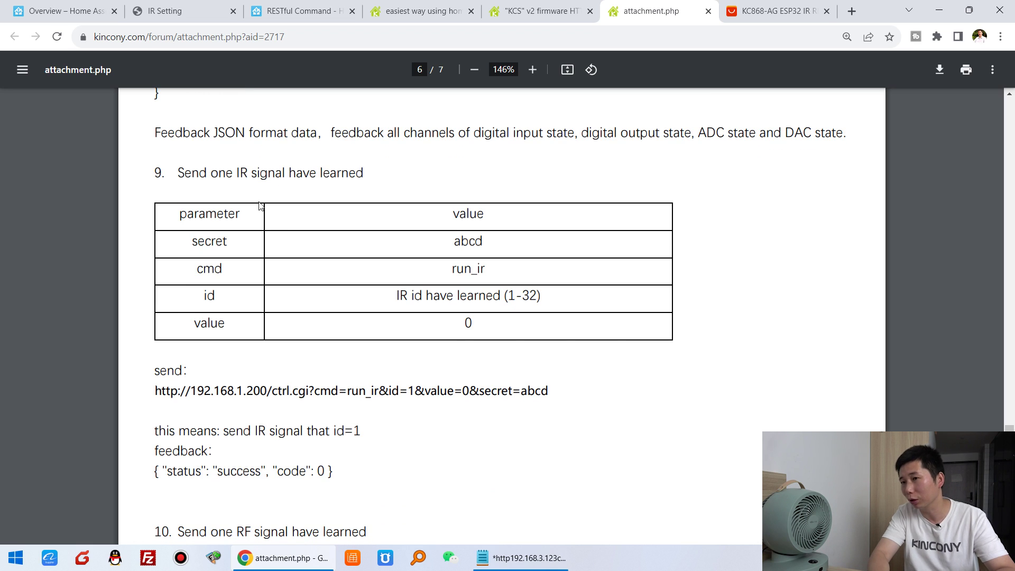
pyautogui.moveTo(218, 173); pyautogui.dragTo(309, 174)
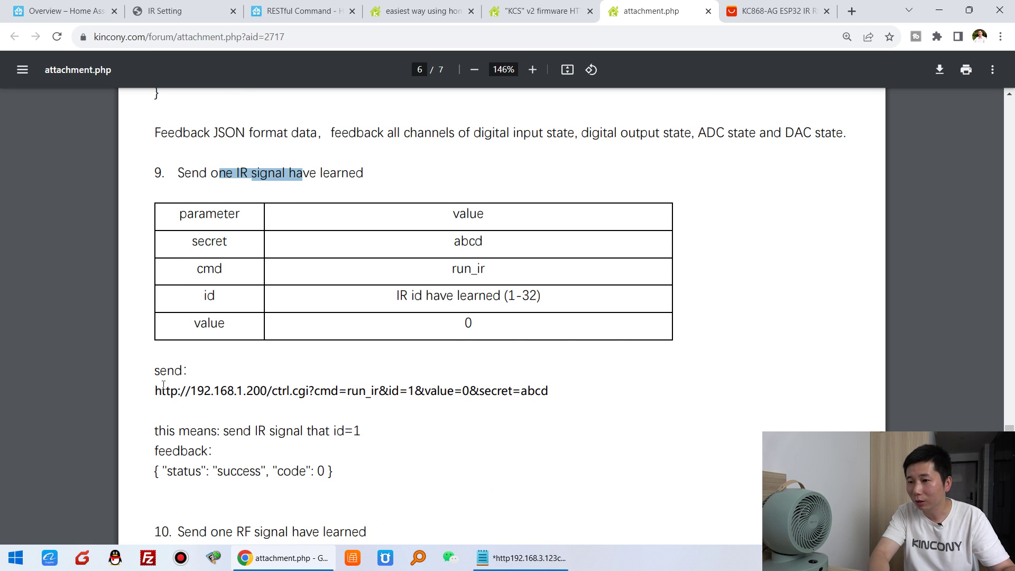
pyautogui.click(564, 389)
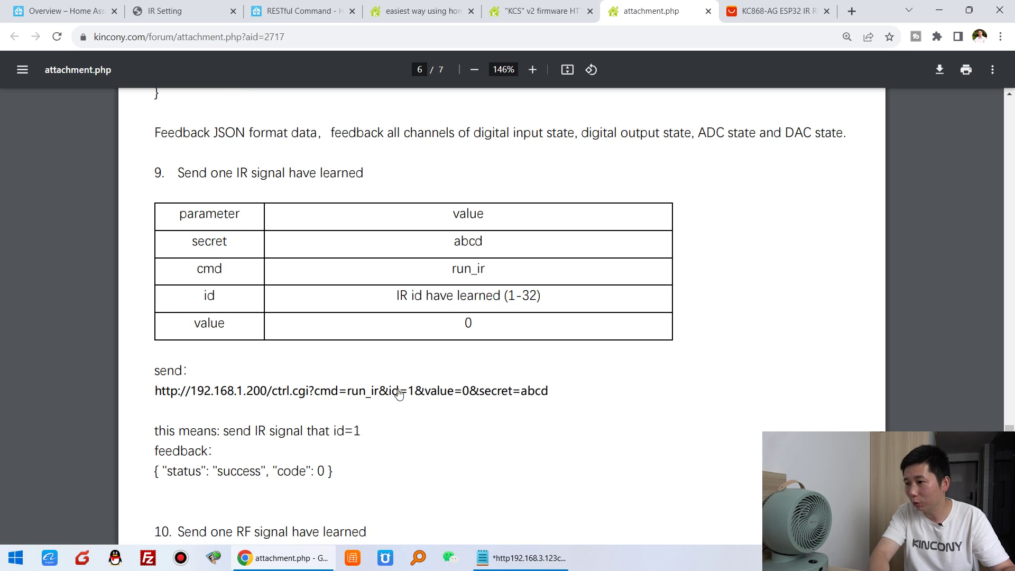
# Match the IP 192.168.3.123 in the saved URL against the IR Setting page's address
pyautogui.click(538, 562)
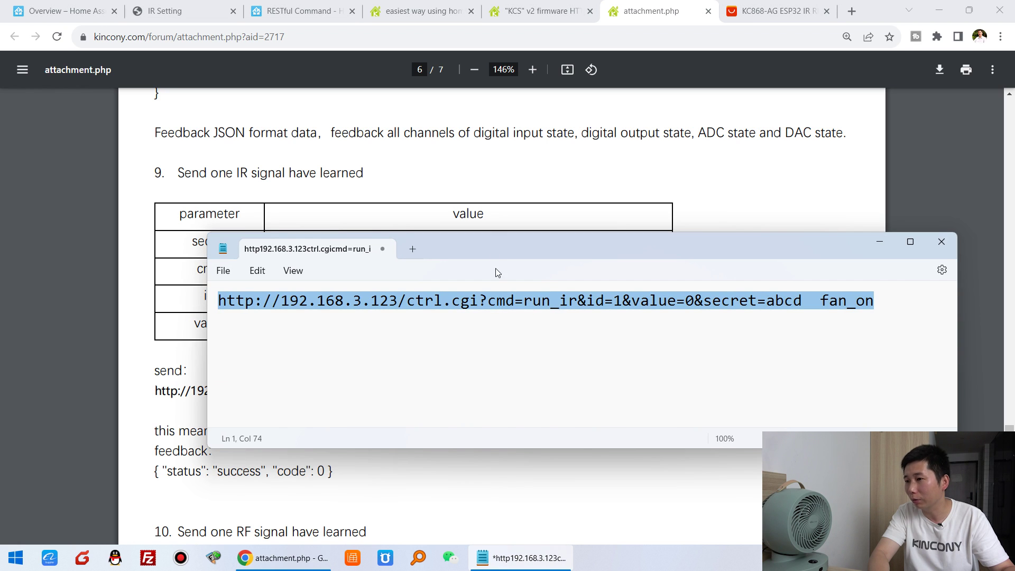
pyautogui.click(540, 318)
pyautogui.moveTo(327, 327); pyautogui.dragTo(444, 326)
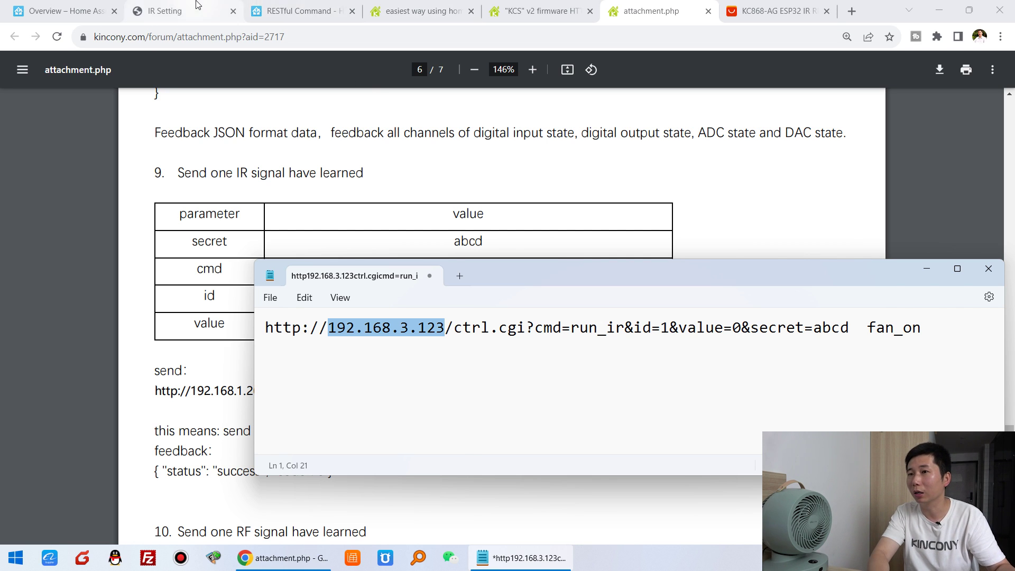
pyautogui.click(159, 10)
pyautogui.moveTo(155, 37); pyautogui.dragTo(205, 37)
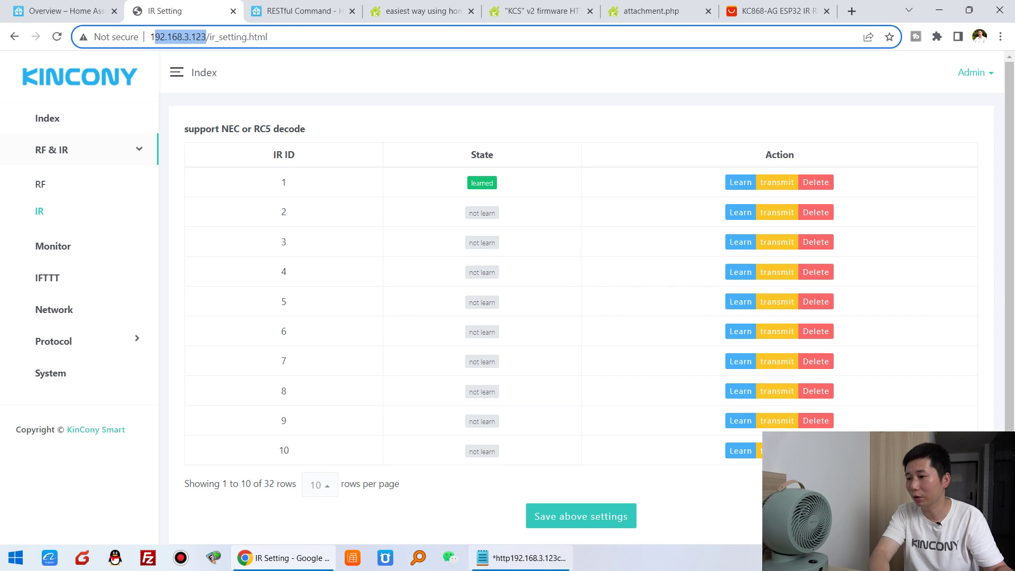
# Walk through the URL's cmd=run_ir, IR id 1, value=0 and secret parameters, then expand Protocol settings
pyautogui.click(521, 558)
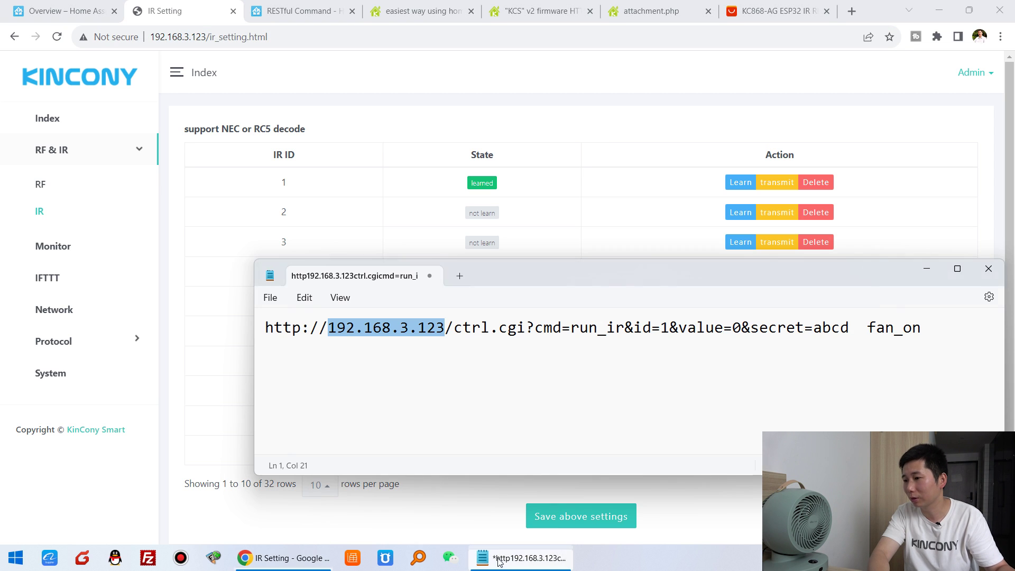
pyautogui.doubleClick(539, 329)
pyautogui.click(581, 328)
pyautogui.moveTo(582, 329); pyautogui.dragTo(670, 328)
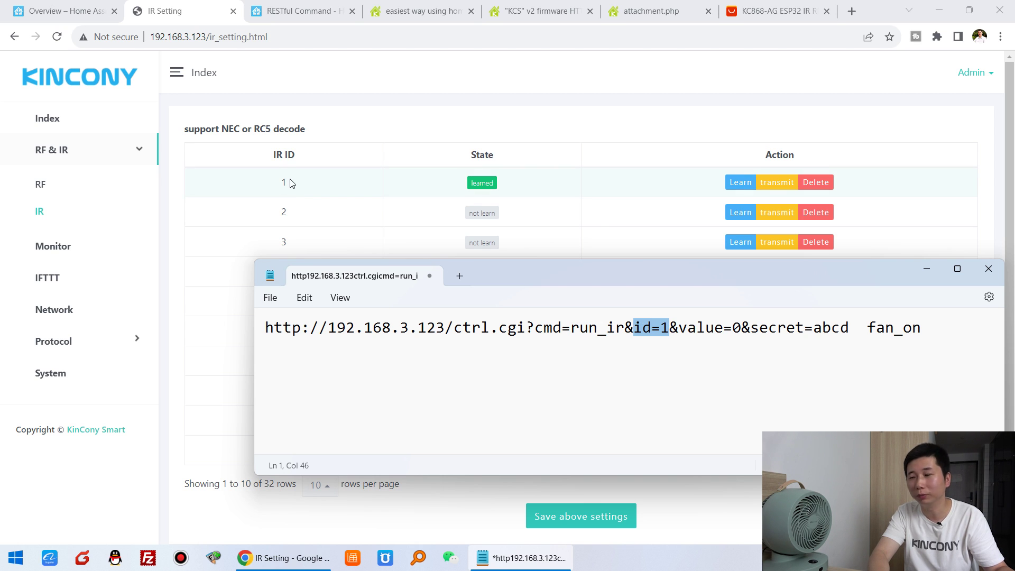
pyautogui.doubleClick(665, 328)
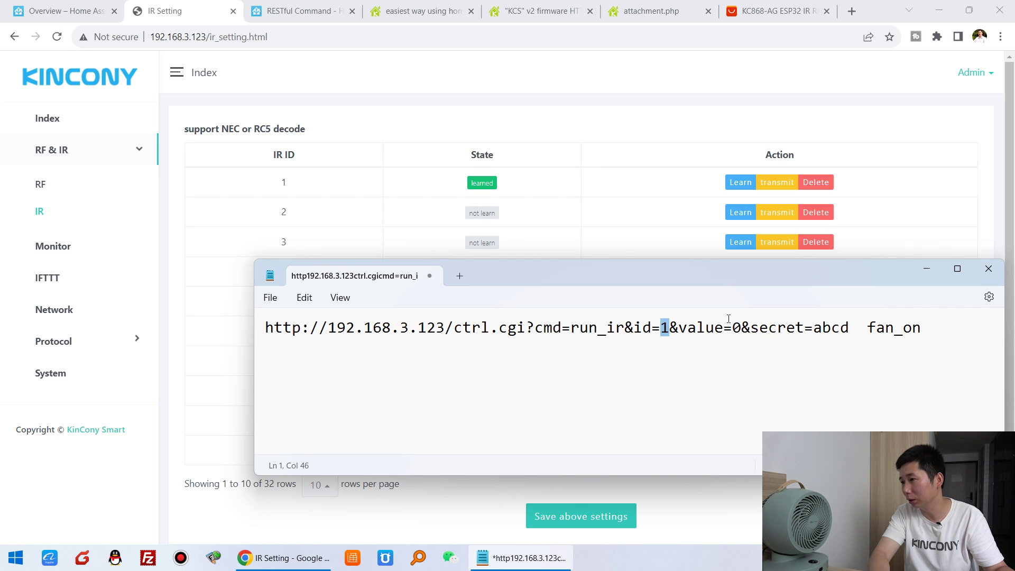
pyautogui.click(706, 327)
pyautogui.moveTo(684, 328); pyautogui.dragTo(811, 329)
pyautogui.click(764, 329)
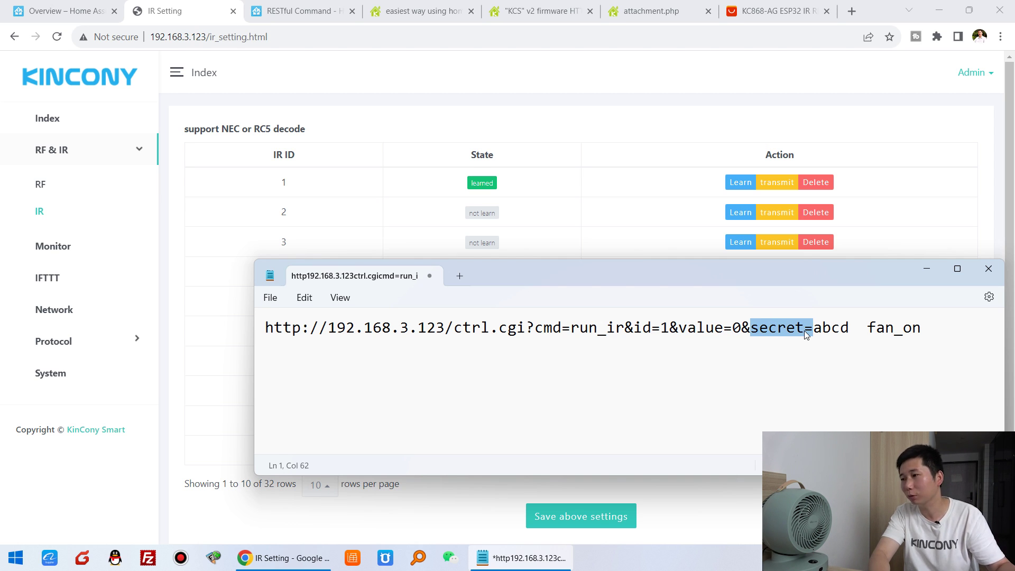
pyautogui.click(59, 349)
# Open Protocol General and compare the HTTP server's request secret with the secret in the URL
pyautogui.click(65, 316)
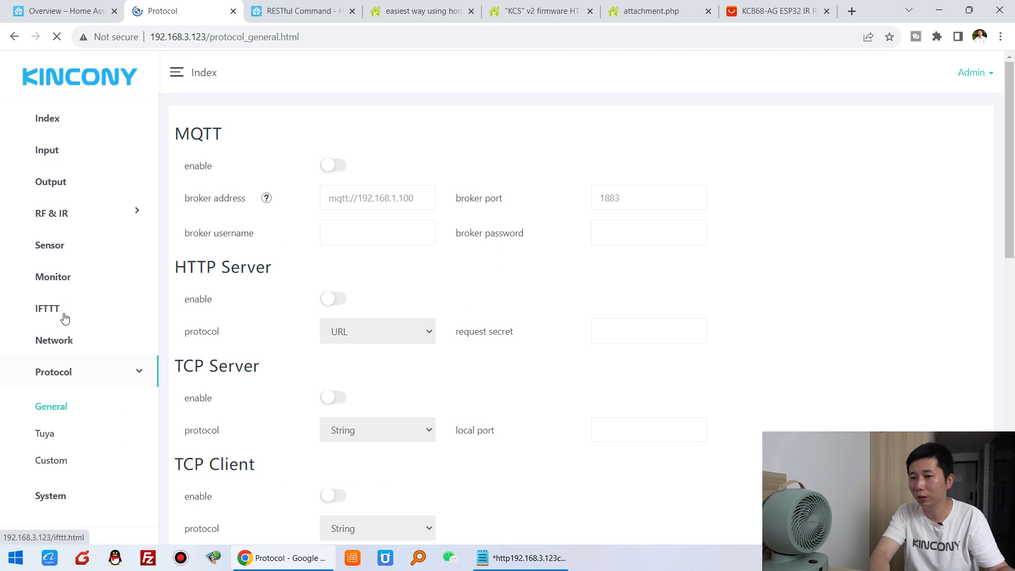
pyautogui.scroll(-1, 541, 270)
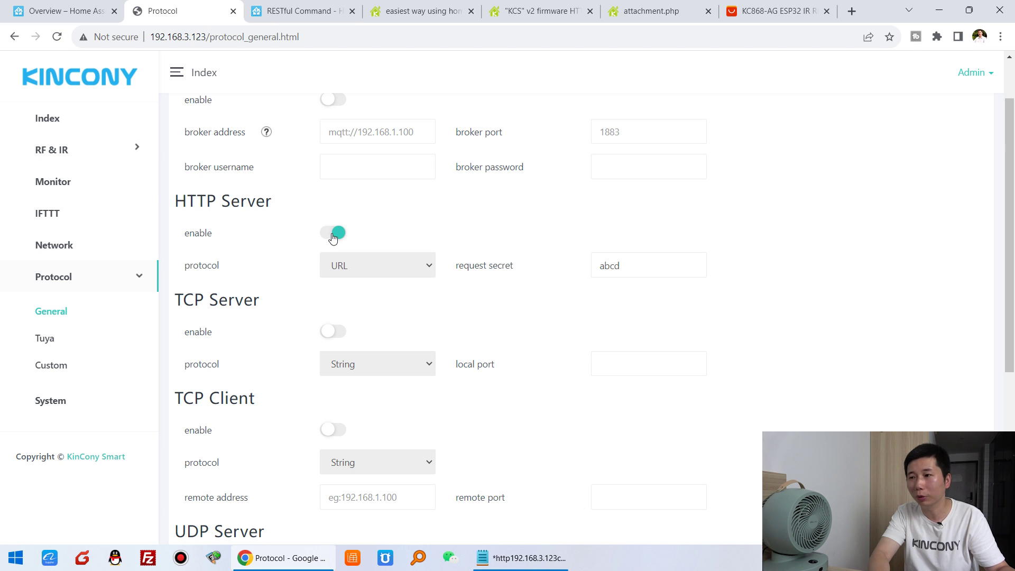
pyautogui.moveTo(453, 270); pyautogui.dragTo(518, 272)
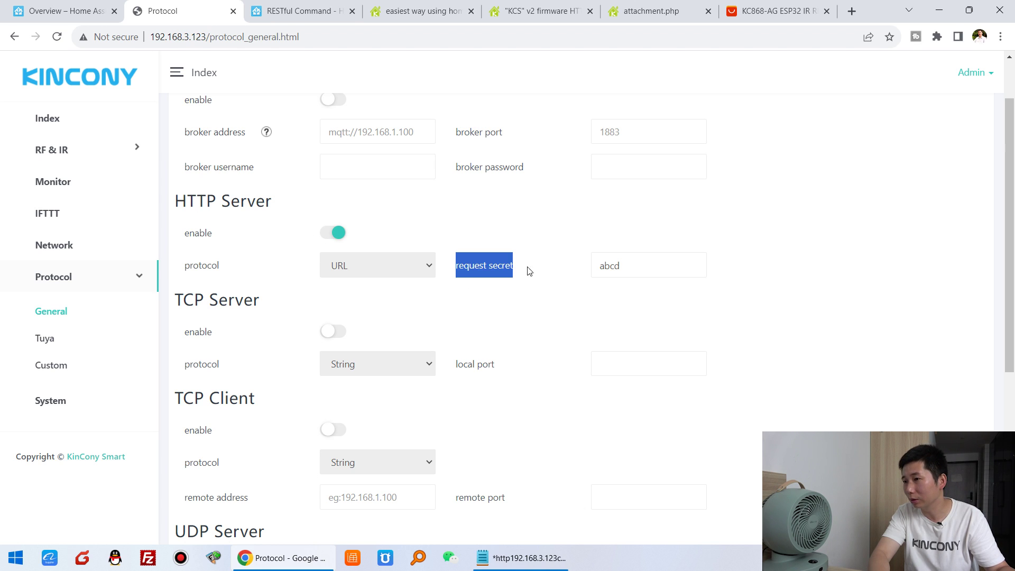
pyautogui.moveTo(634, 266); pyautogui.dragTo(580, 267)
pyautogui.click(524, 558)
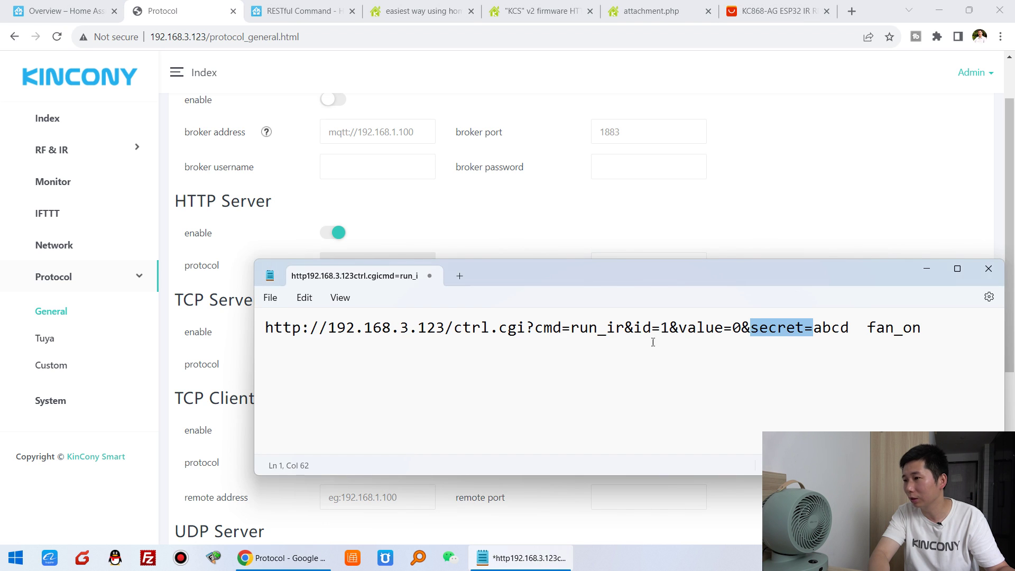
pyautogui.moveTo(672, 286); pyautogui.dragTo(604, 365)
pyautogui.moveTo(746, 407); pyautogui.dragTo(785, 407)
# Try a different secret on the board and in the URL, then retype the original request secret
pyautogui.click(610, 265)
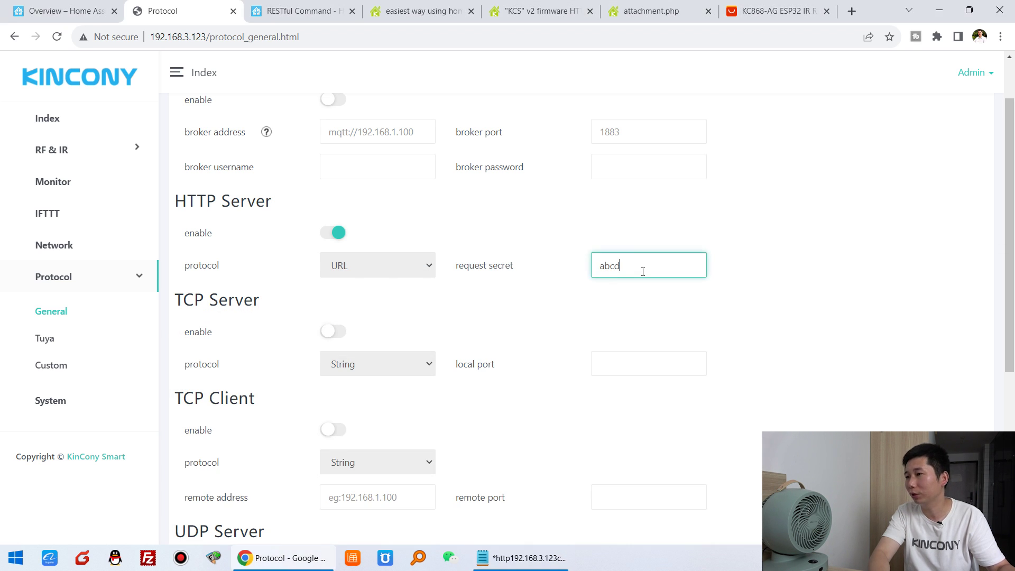
pyautogui.moveTo(641, 270); pyautogui.dragTo(569, 286)
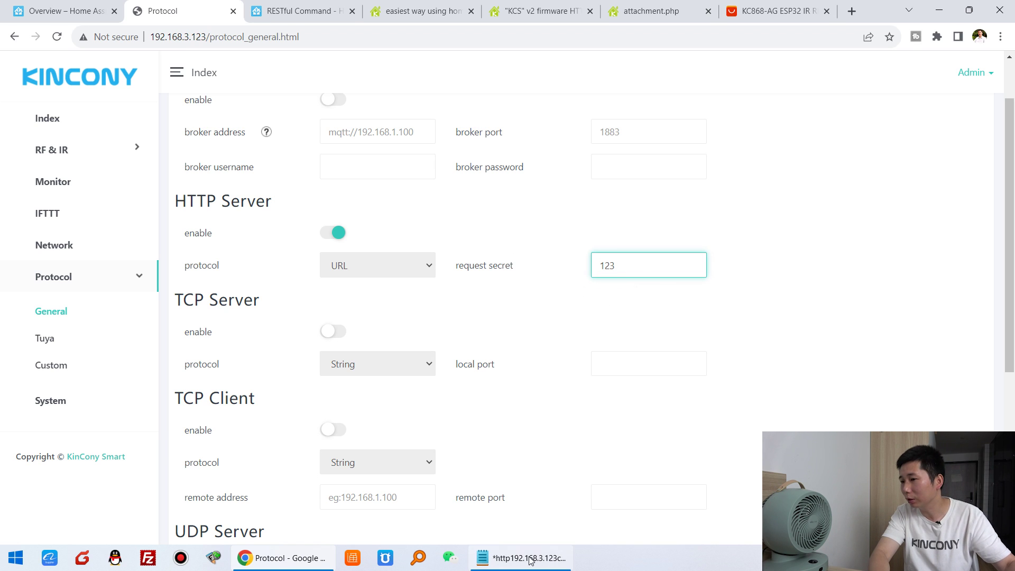
pyautogui.click(524, 557)
pyautogui.moveTo(746, 408); pyautogui.dragTo(783, 407)
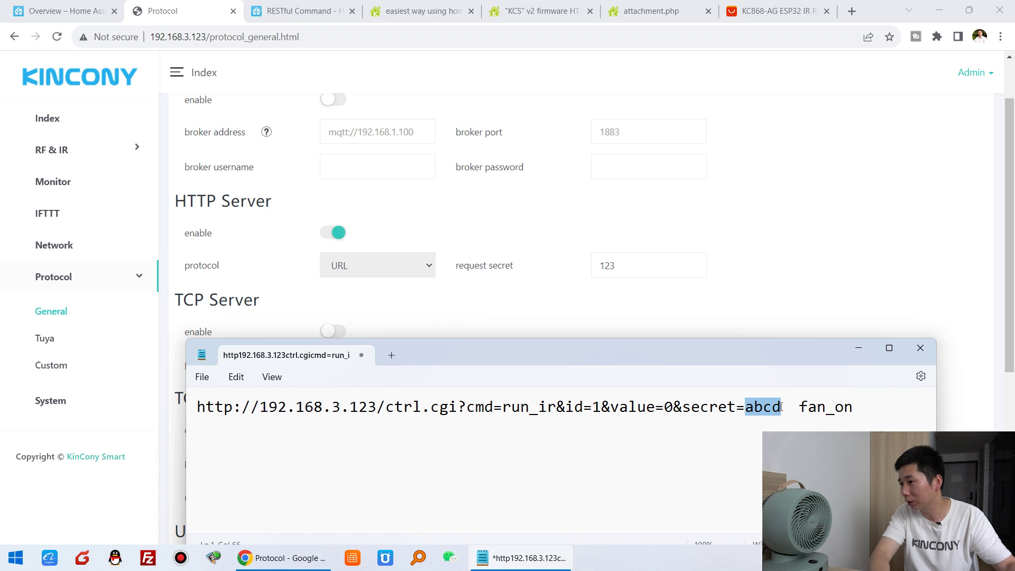
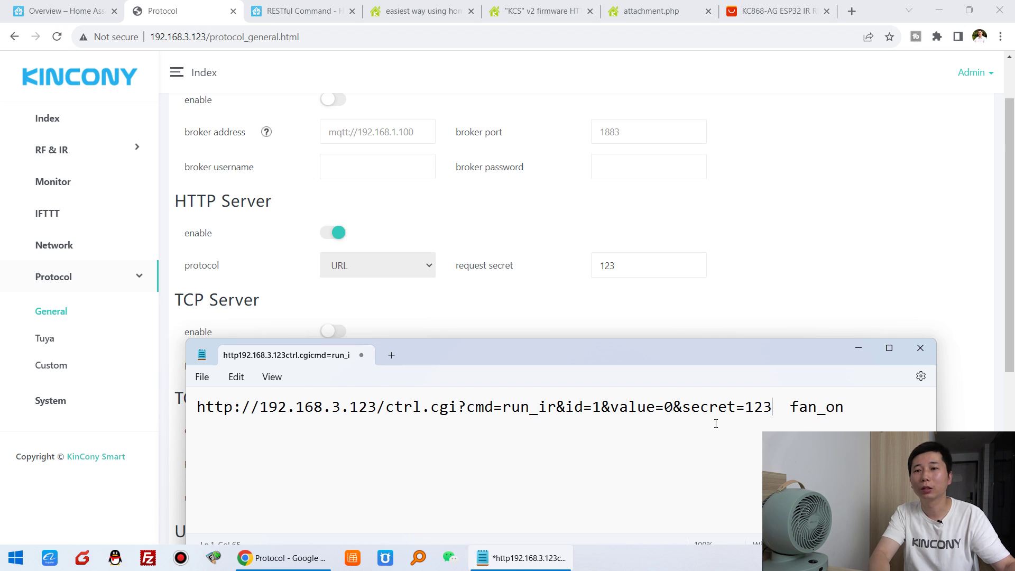
pyautogui.moveTo(772, 406); pyautogui.dragTo(674, 398)
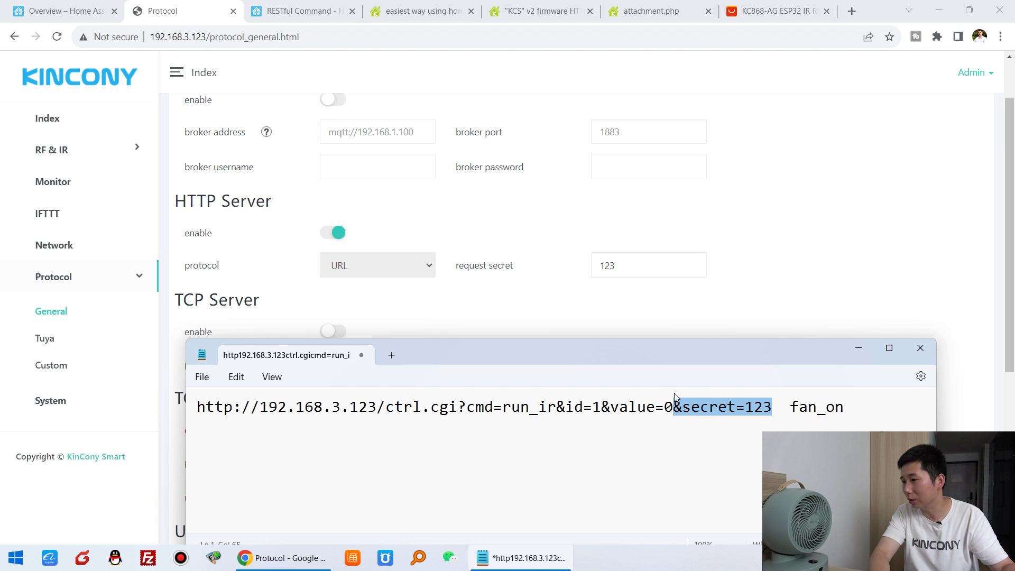
pyautogui.click(625, 268)
pyautogui.moveTo(625, 268); pyautogui.dragTo(546, 264)
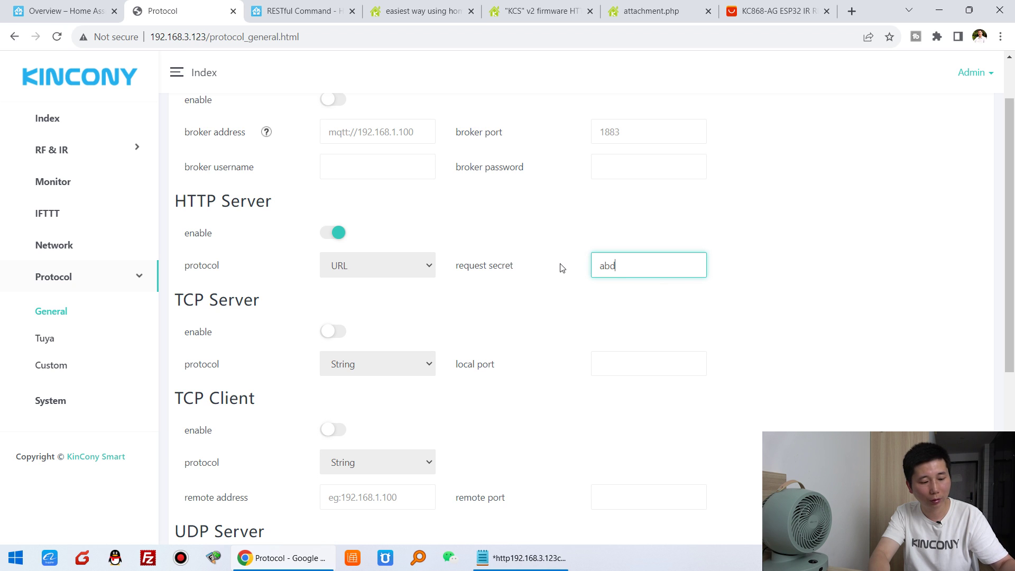
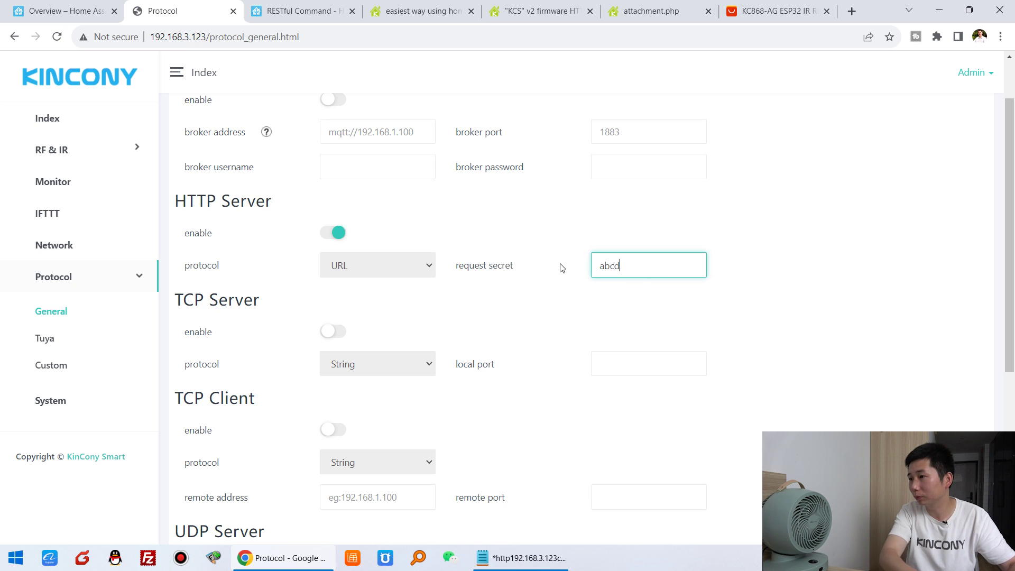
# Undo the URL's secret change in Notepad and copy the whole ctrl.cgi URL
pyautogui.click(564, 567)
pyautogui.click(659, 398)
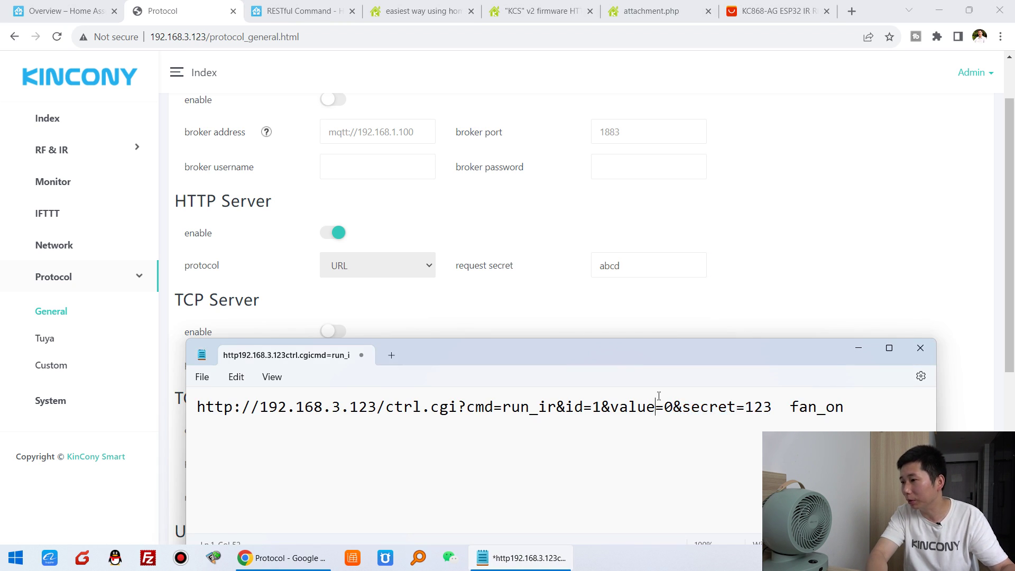
pyautogui.click(236, 376)
pyautogui.click(280, 87)
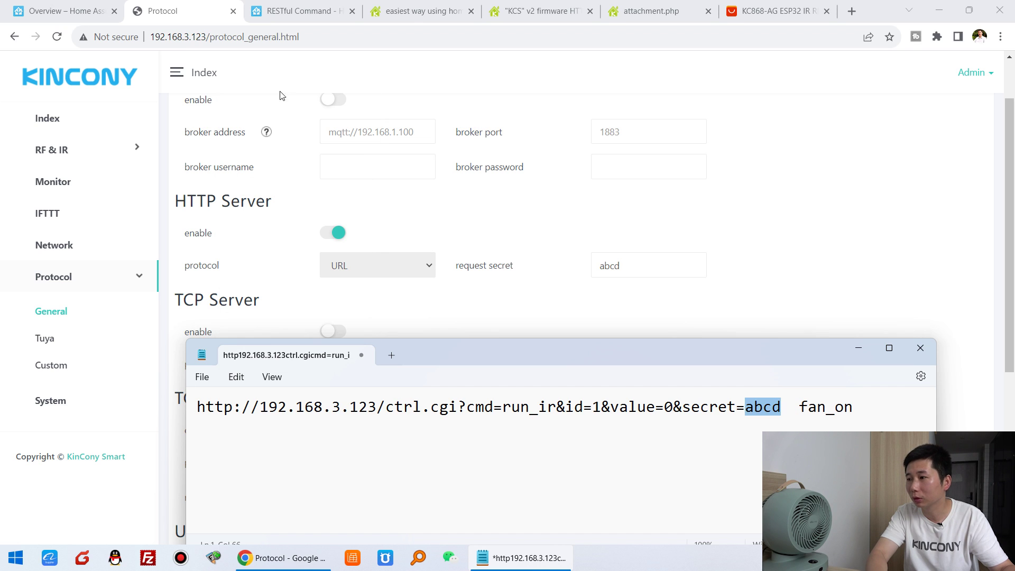
pyautogui.moveTo(782, 407); pyautogui.dragTo(179, 400)
pyautogui.rightClick(400, 399)
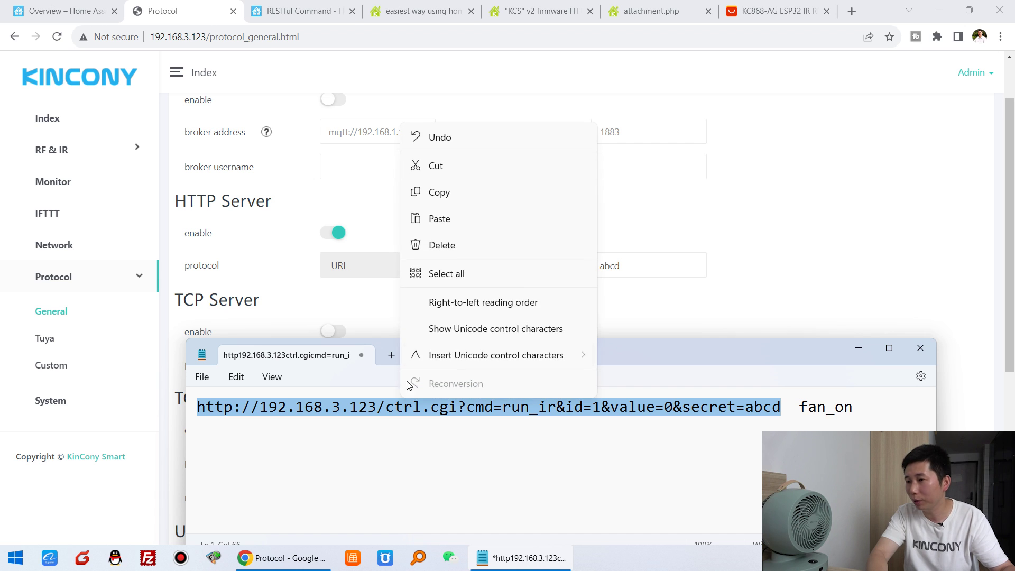
pyautogui.click(461, 192)
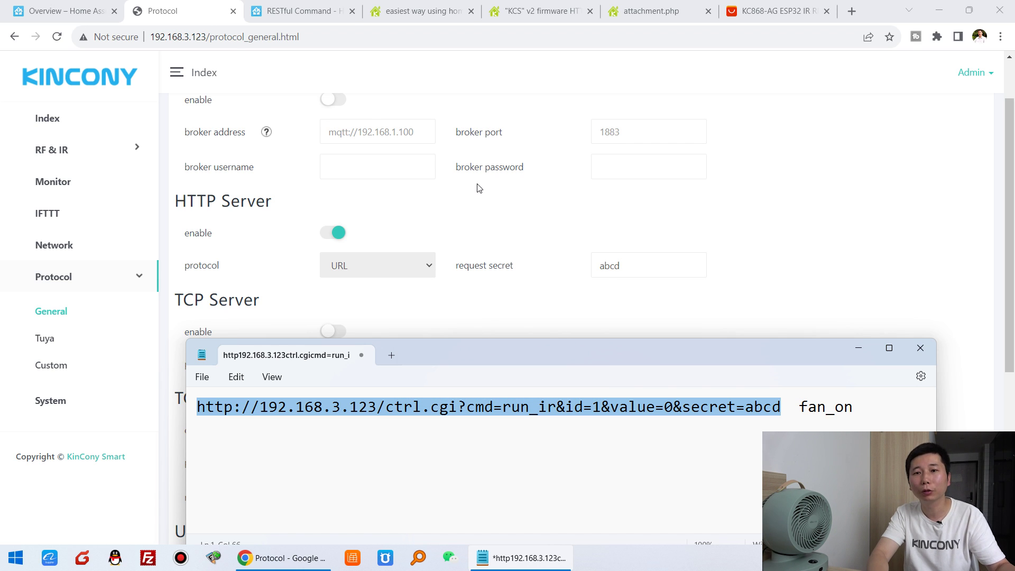
# Send the copied ctrl.cgi URL from a new tab, getting success code 0, then return to Home Assistant
pyautogui.click(851, 10)
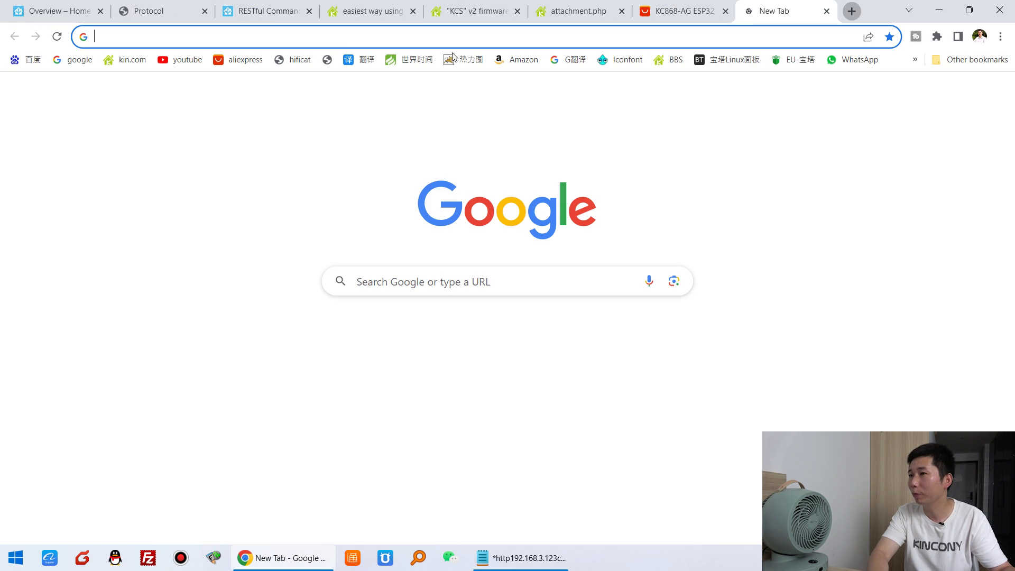
pyautogui.click(351, 43)
pyautogui.hotkey('ctrl', 'v')
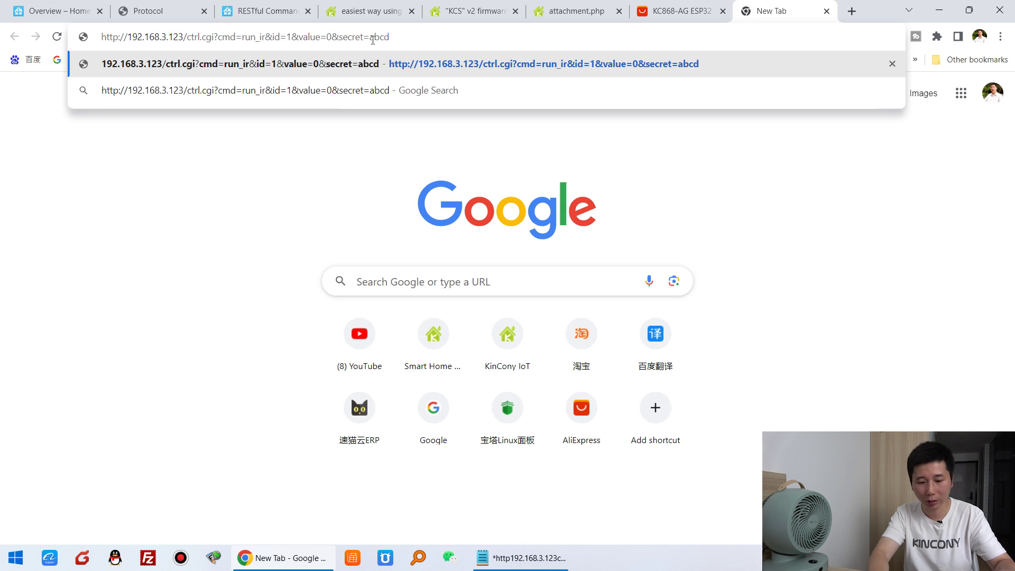
pyautogui.press('Return')
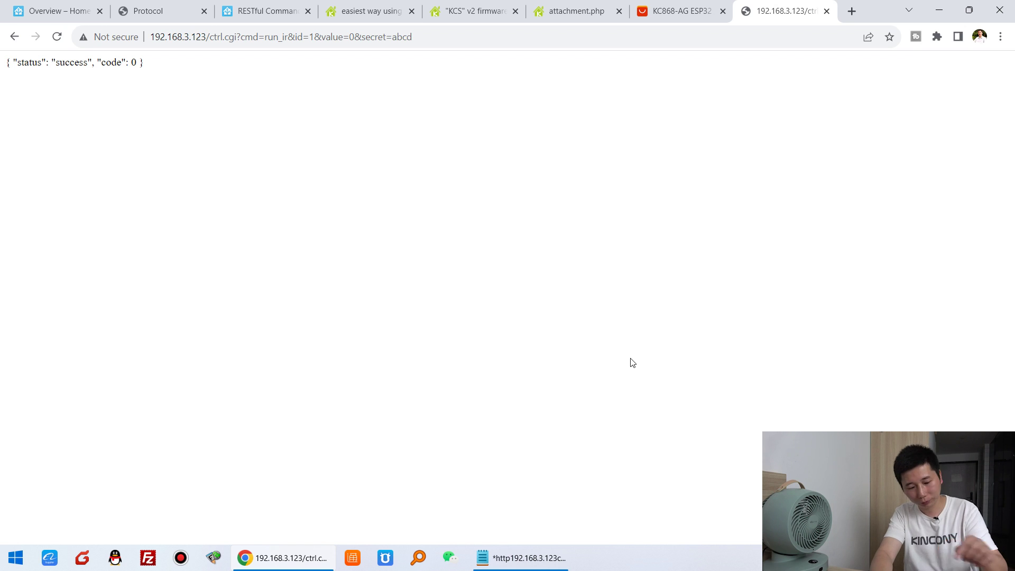
pyautogui.hotkey('ctrl', '1')
# Test the fan button on the dashboard and compare against the run_ir URL in the note
pyautogui.click(611, 174)
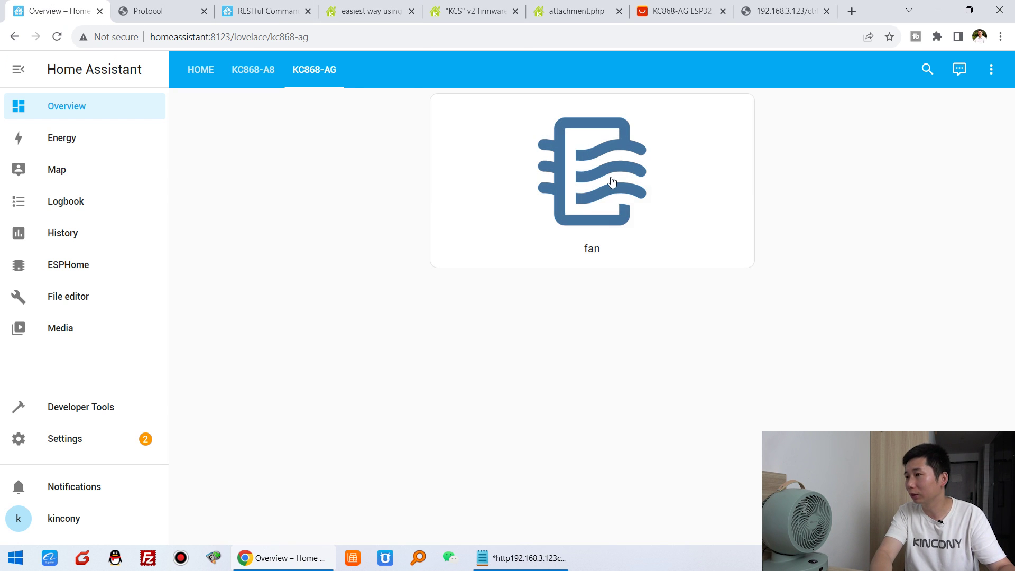
pyautogui.click(509, 565)
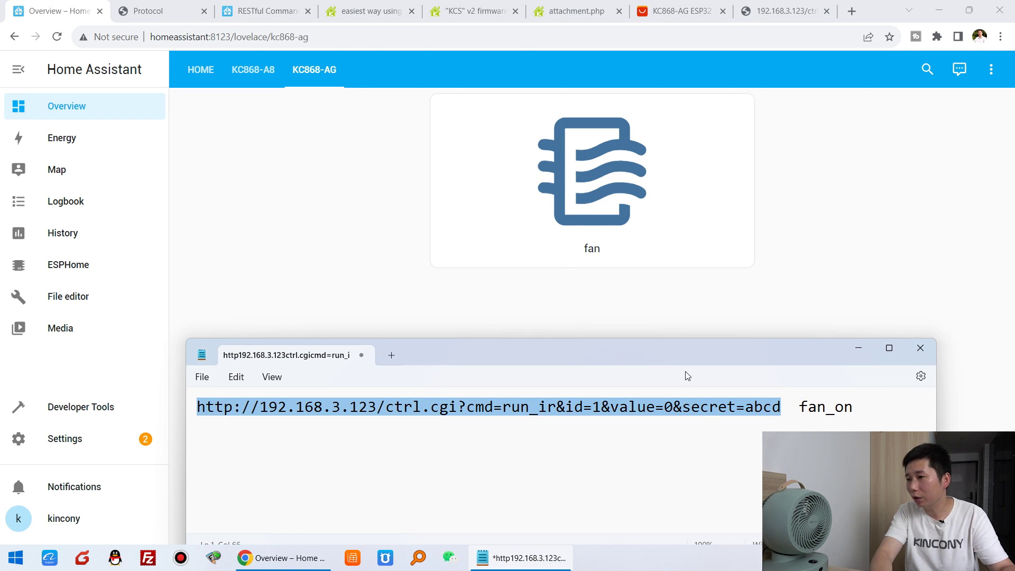
pyautogui.moveTo(781, 407); pyautogui.dragTo(158, 367)
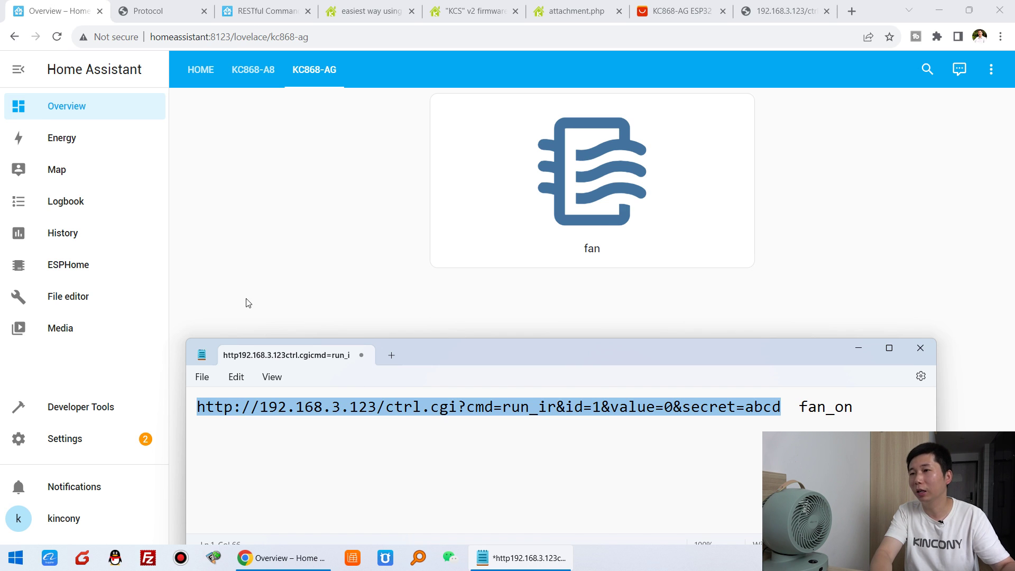
pyautogui.click(58, 11)
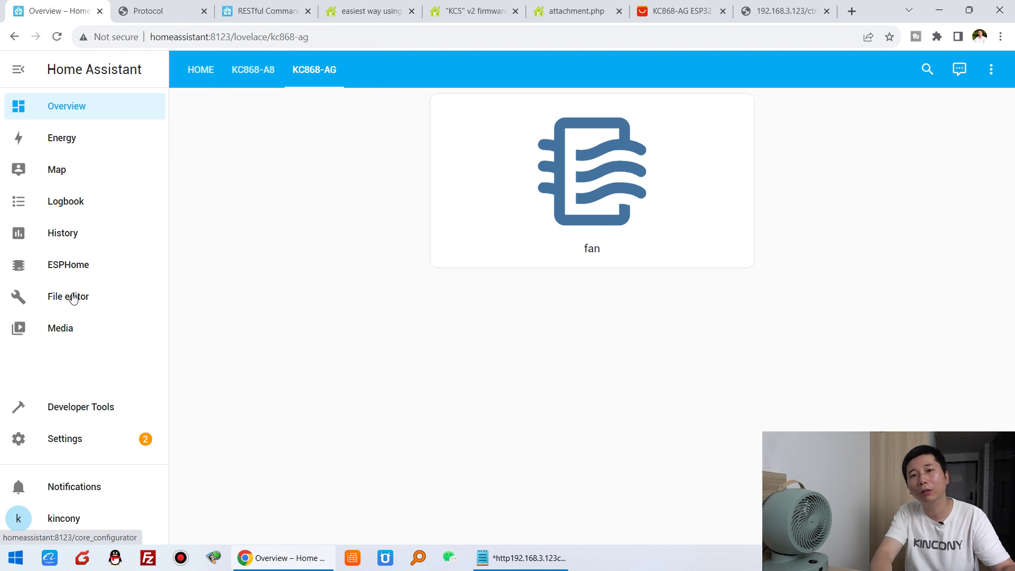
# Review the rest_command fan_http entry and its url in configuration.yaml via File editor
pyautogui.click(73, 296)
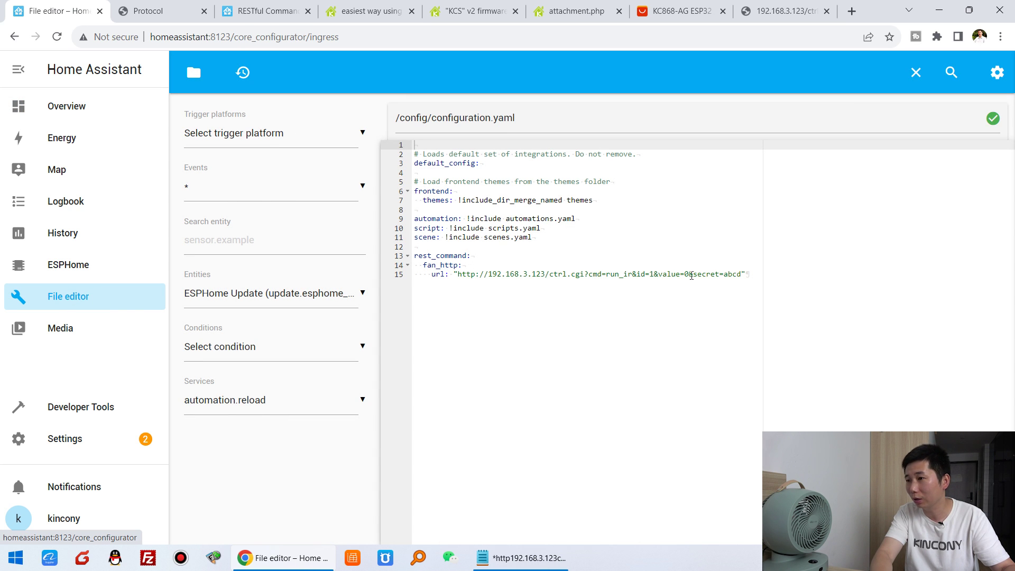
pyautogui.moveTo(759, 270); pyautogui.dragTo(442, 265)
pyautogui.click(469, 257)
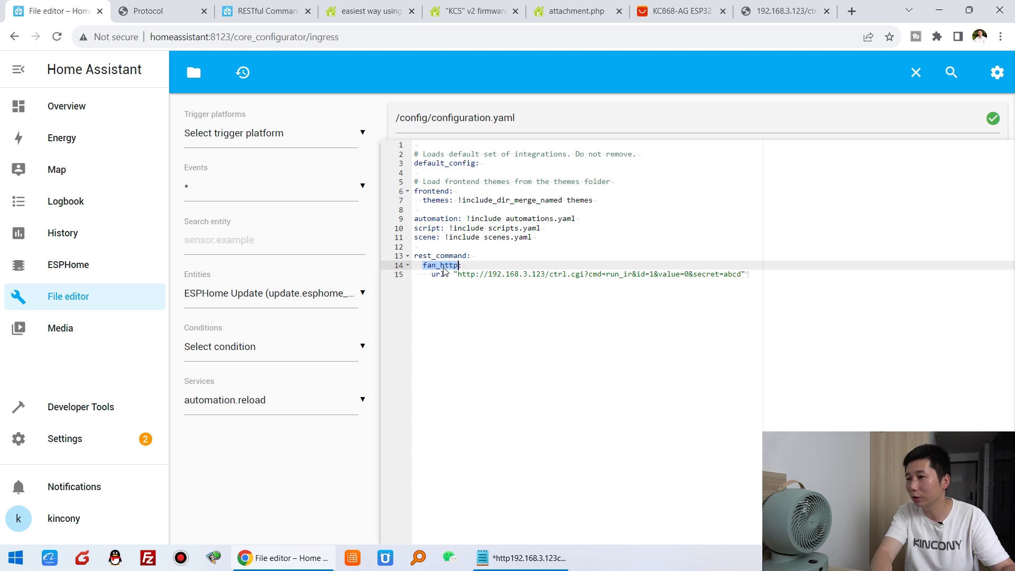
pyautogui.moveTo(428, 275); pyautogui.dragTo(746, 274)
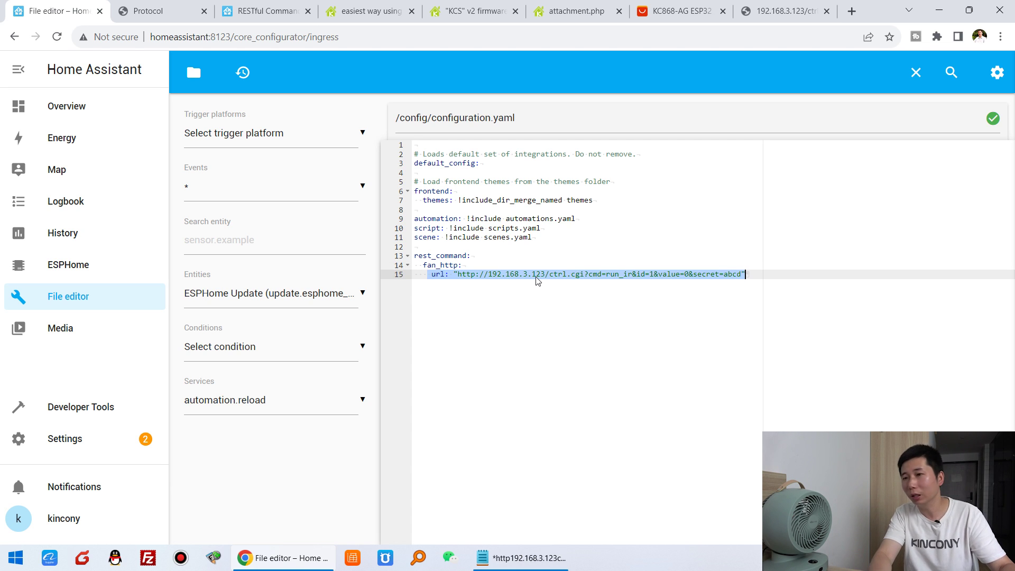
pyautogui.moveTo(747, 274); pyautogui.dragTo(405, 270)
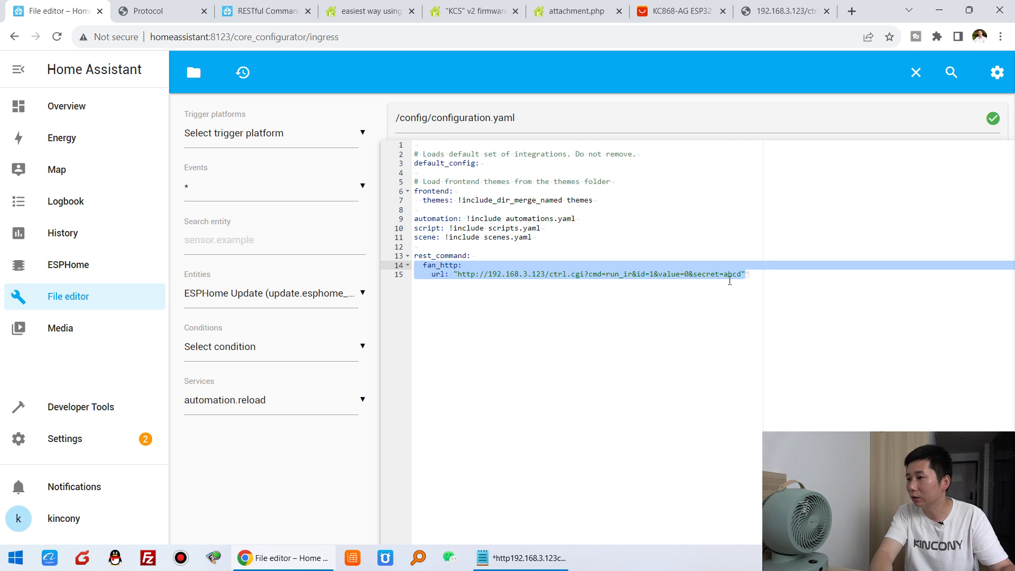
pyautogui.moveTo(747, 274); pyautogui.dragTo(409, 266)
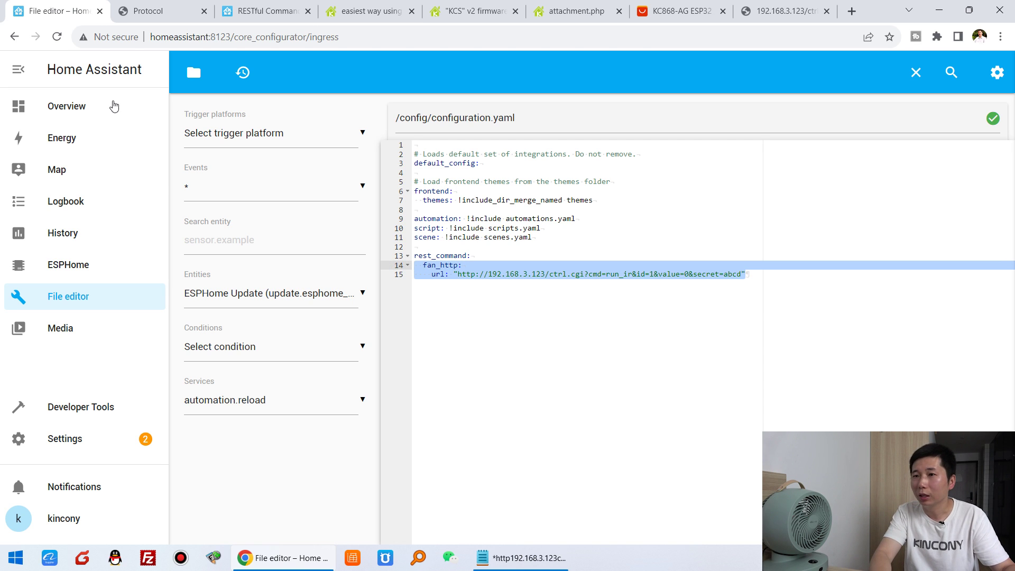
pyautogui.click(76, 109)
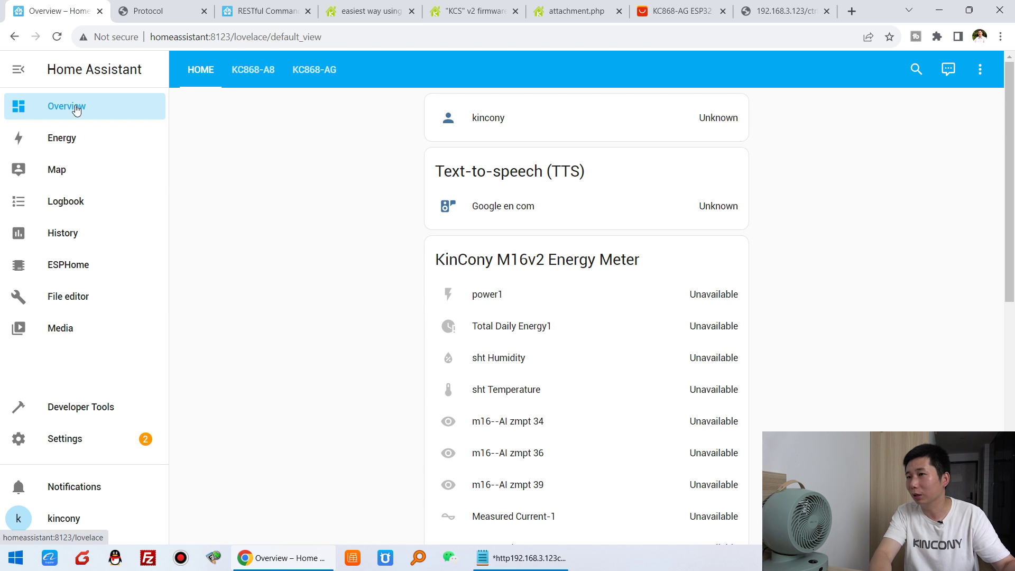
# Put the KC868-AG dashboard view into edit mode and open the fan card's editor
pyautogui.click(322, 74)
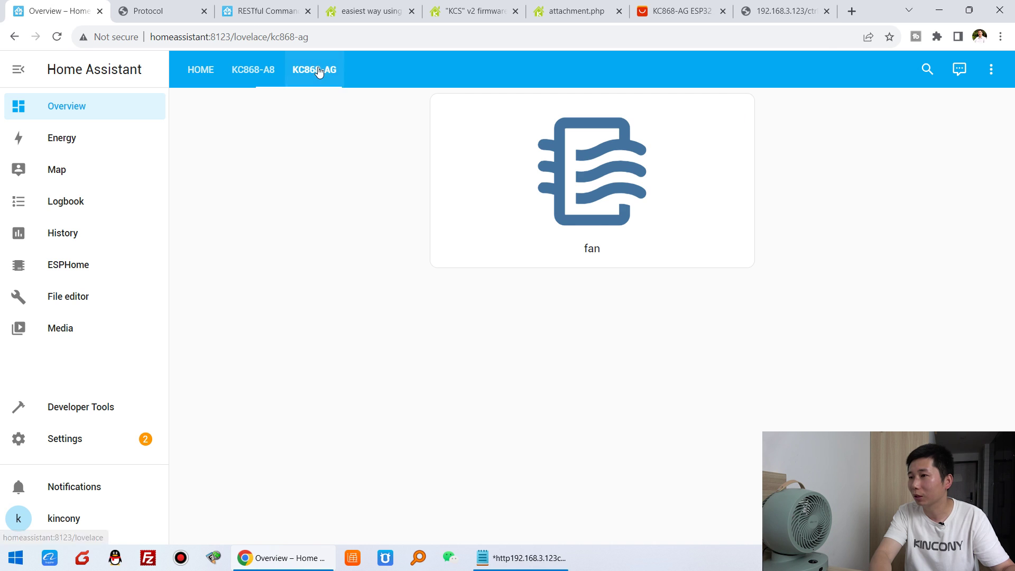
pyautogui.click(989, 70)
pyautogui.click(980, 106)
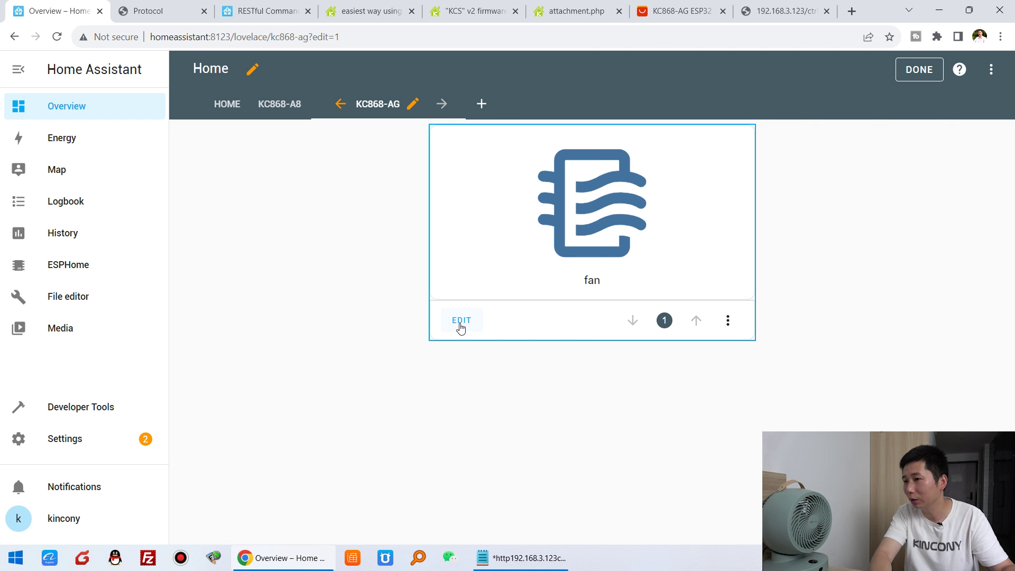
pyautogui.click(728, 320)
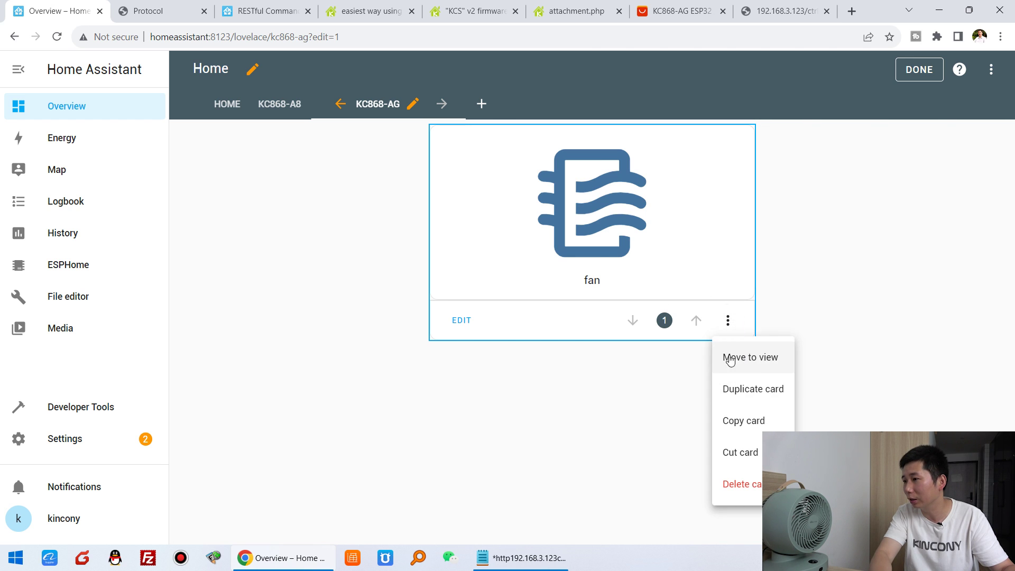
pyautogui.click(464, 321)
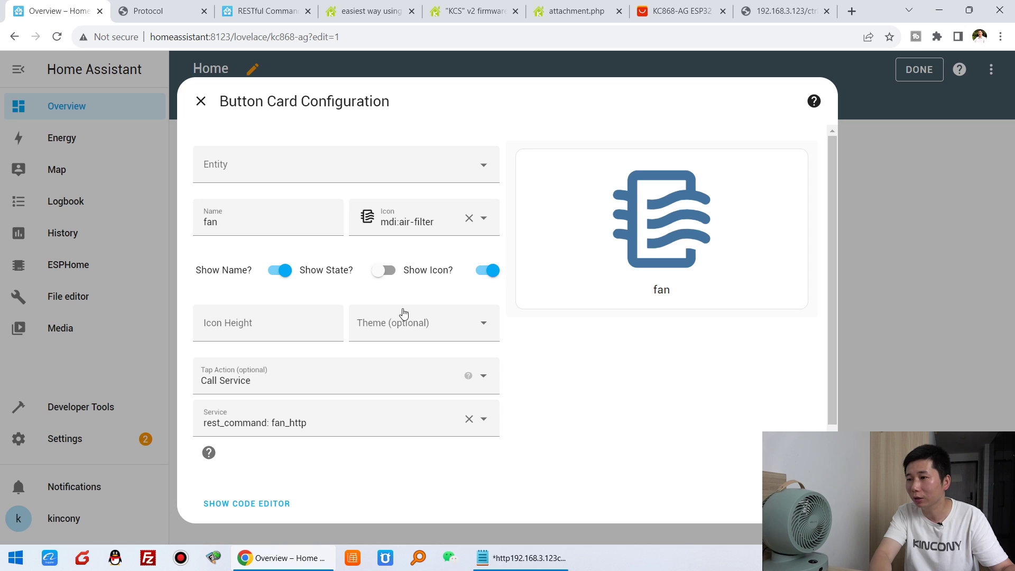
# Verify the fan card's service is rest_command: fan_http against the note, then close the dialog
pyautogui.scroll(-1, 375, 323)
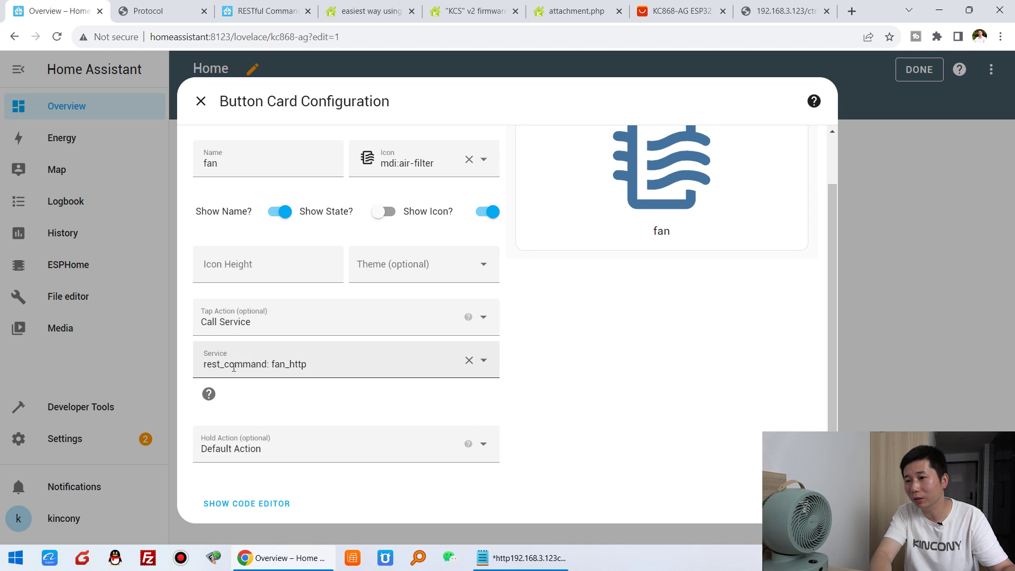
pyautogui.doubleClick(300, 368)
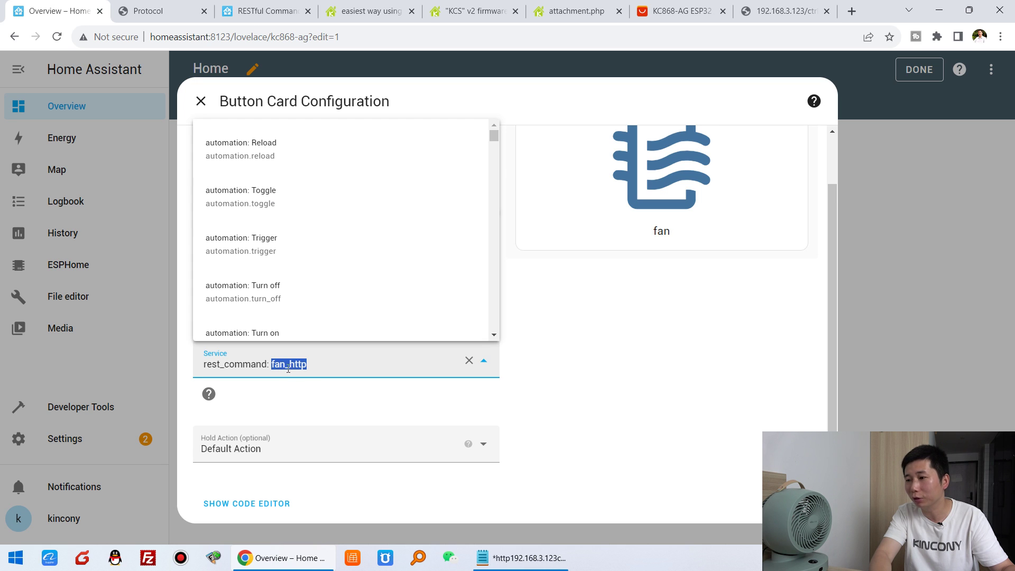
pyautogui.click(521, 559)
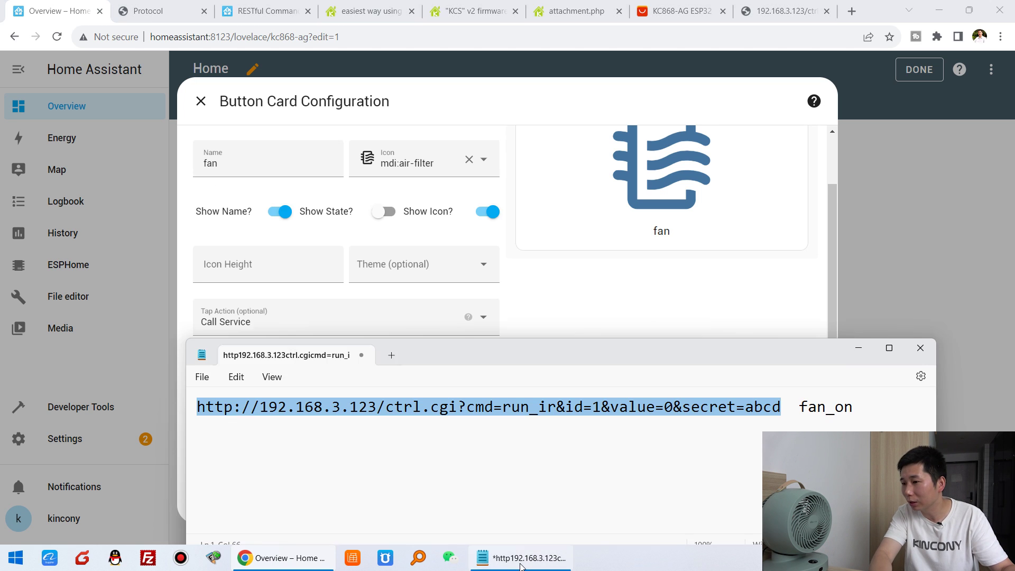
pyautogui.click(521, 565)
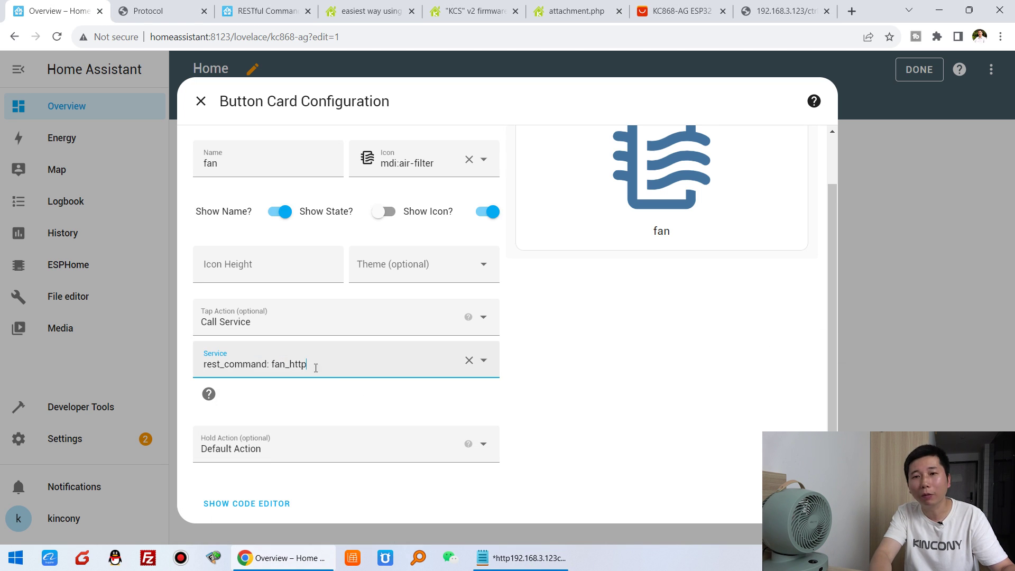
pyautogui.moveTo(316, 367); pyautogui.dragTo(278, 369)
pyautogui.click(344, 373)
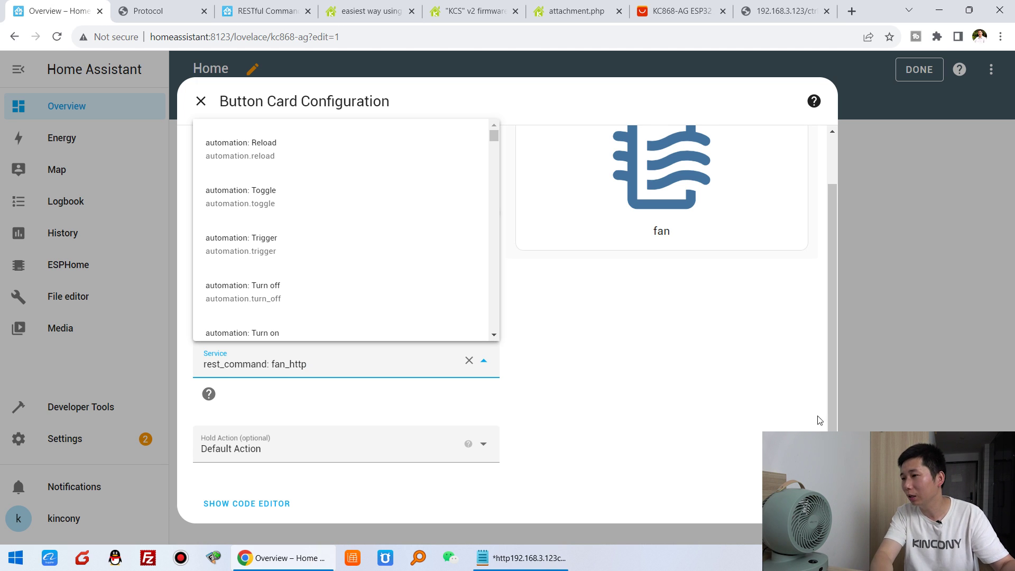
pyautogui.click(853, 152)
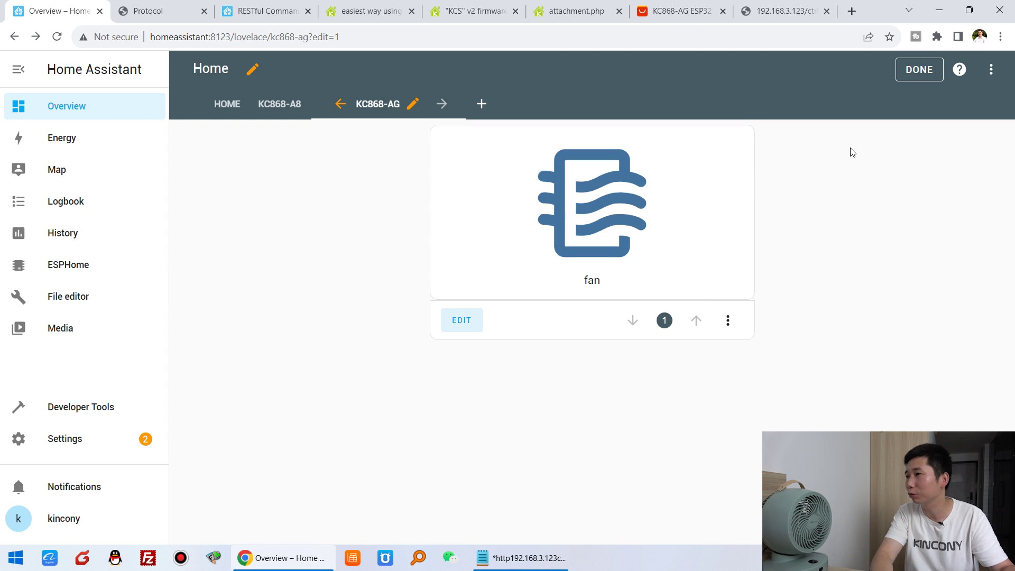
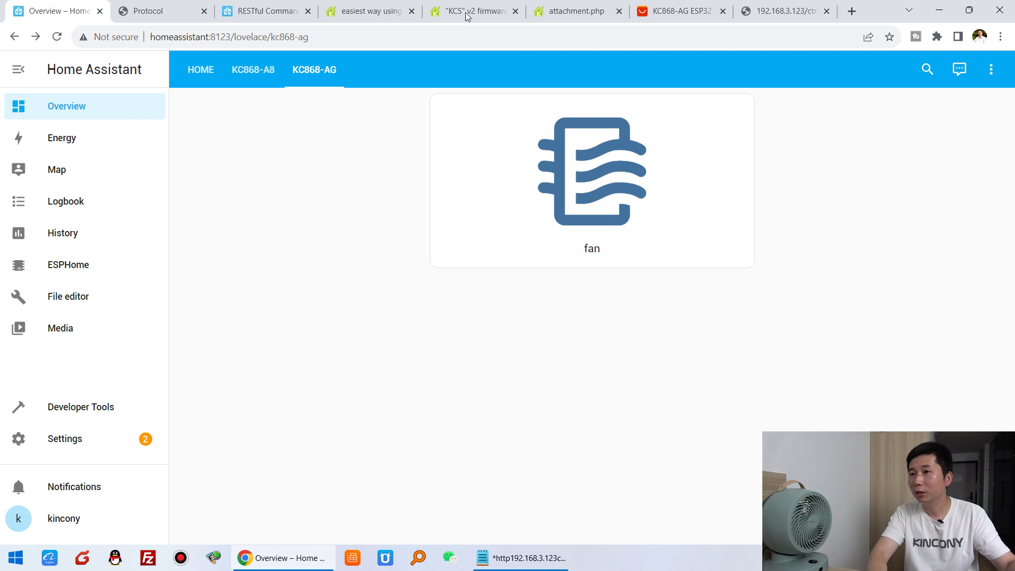
# On the KinCony IR Setting page, learn the fan remote code into IR ID 2 and transmit code 1
pyautogui.click(164, 9)
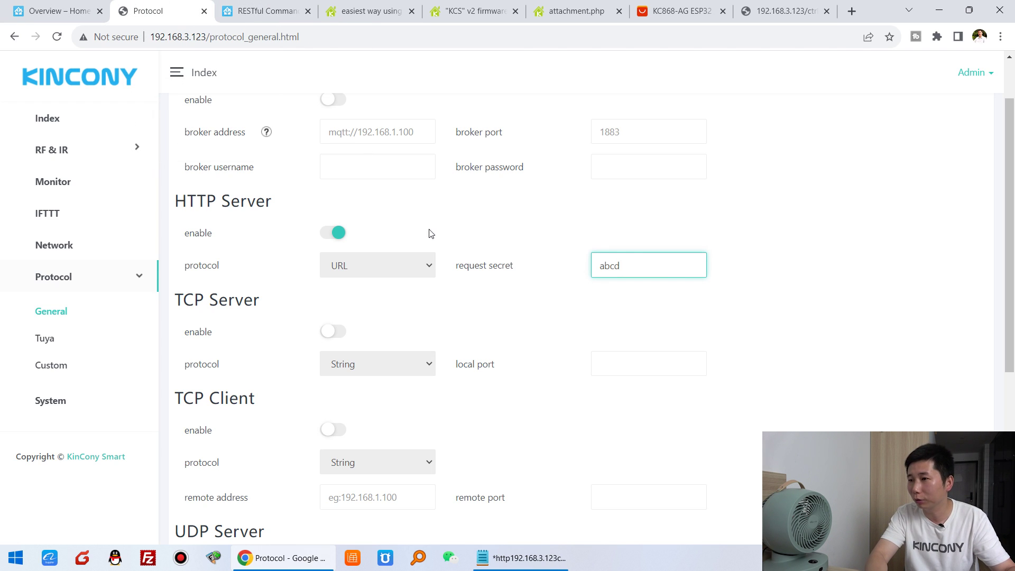
pyautogui.click(64, 152)
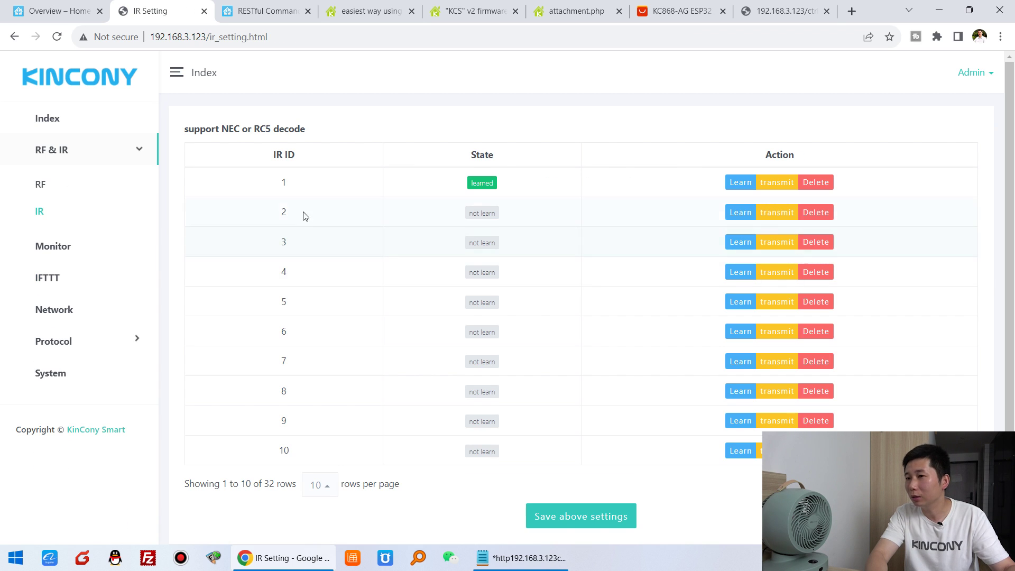
pyautogui.click(747, 212)
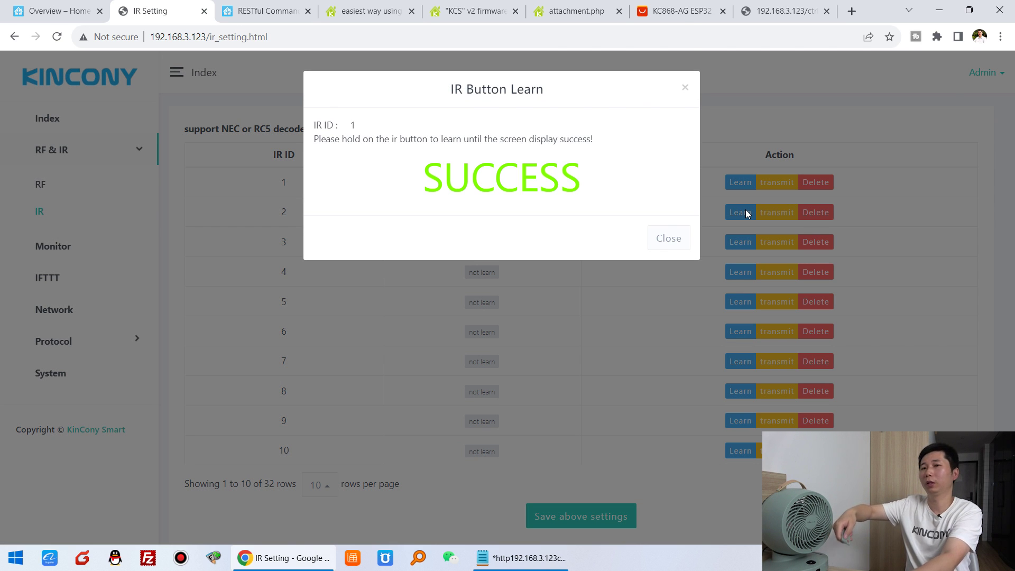
pyautogui.click(676, 239)
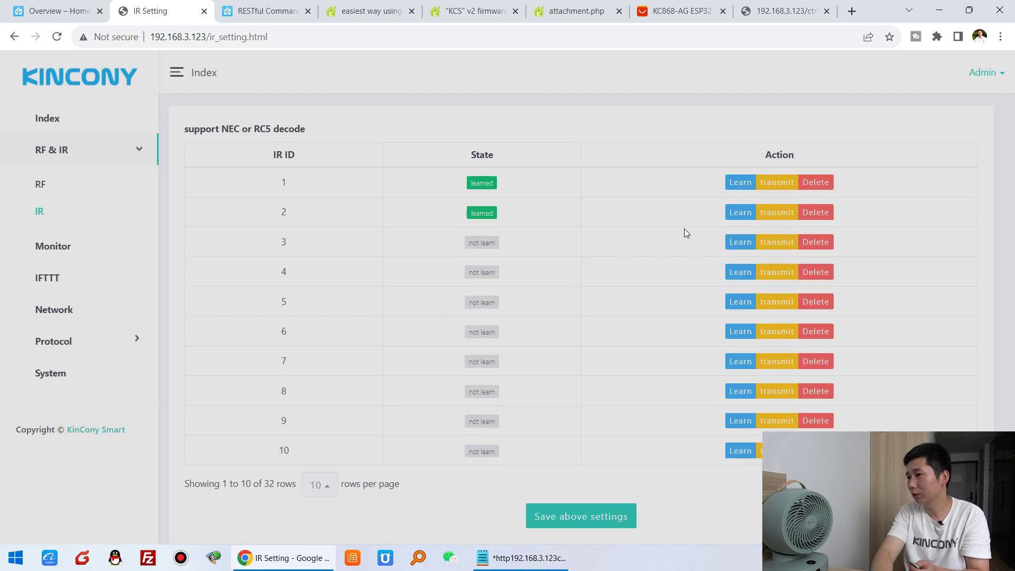
pyautogui.click(781, 183)
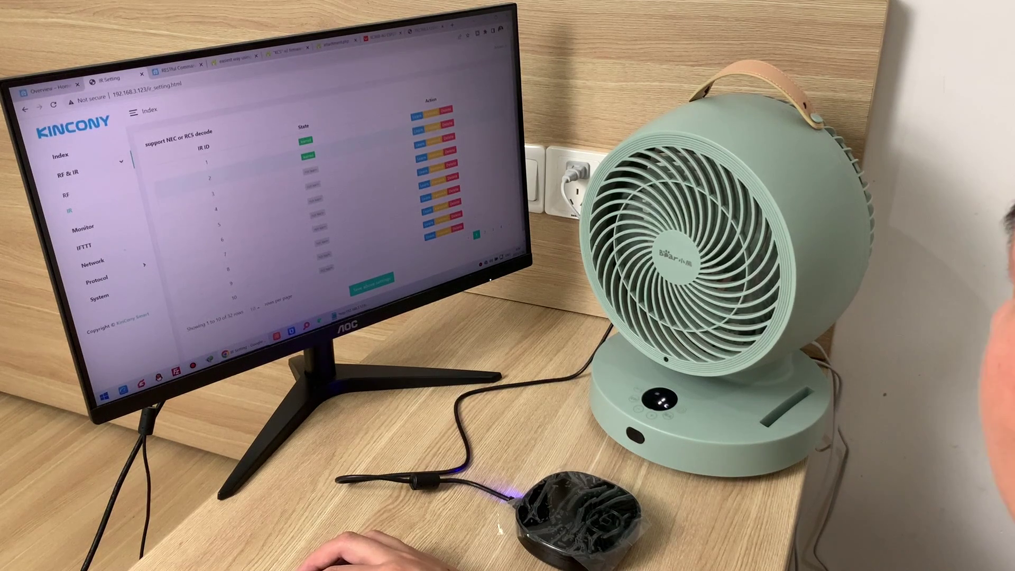
# Send learned IR code 2 to the fan three times to confirm it responds
pyautogui.click(436, 129)
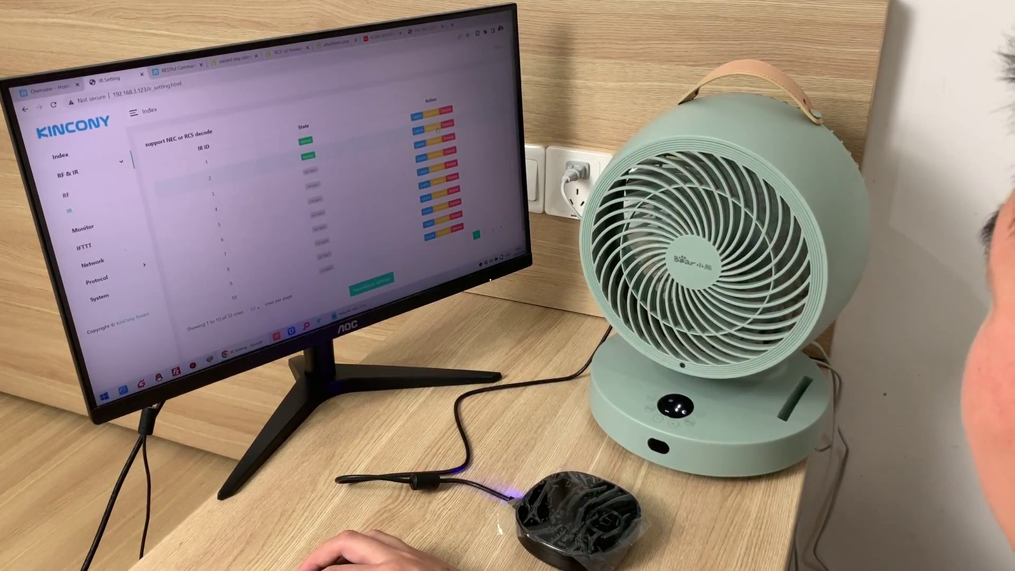
pyautogui.click(433, 128)
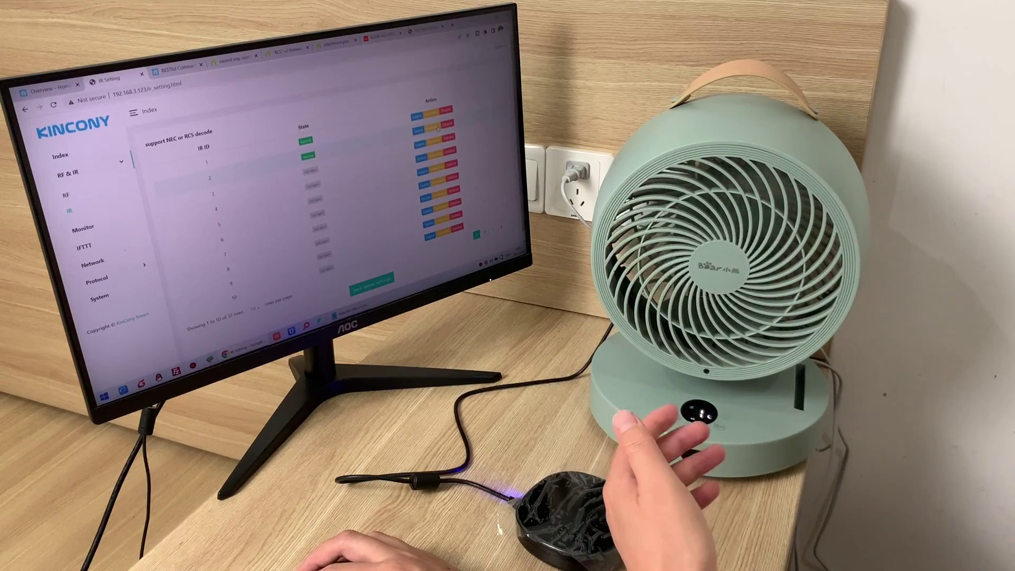
pyautogui.click(438, 128)
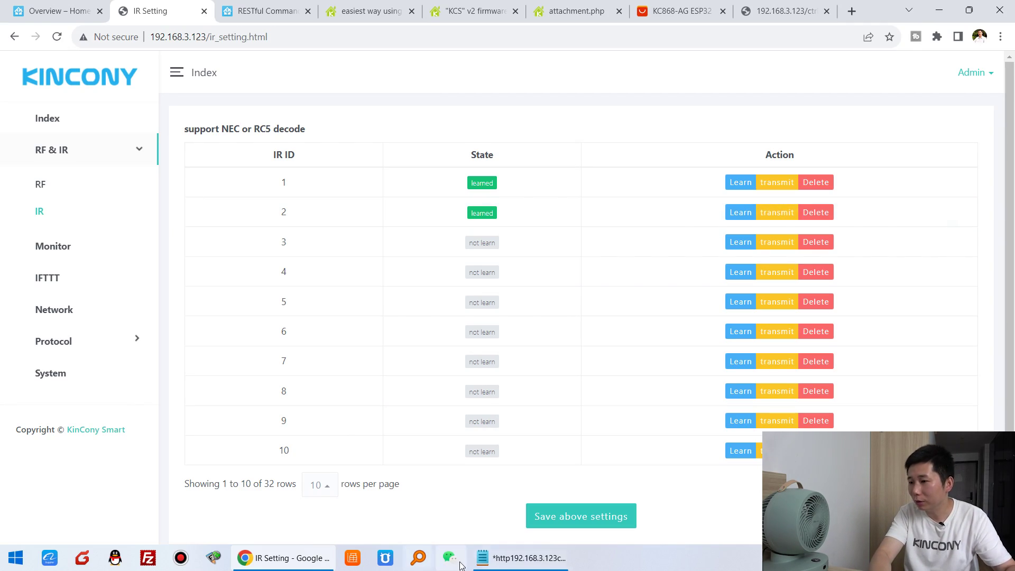
# Duplicate the control URL in Notepad onto a new second line
pyautogui.click(521, 558)
pyautogui.moveTo(537, 362); pyautogui.dragTo(538, 265)
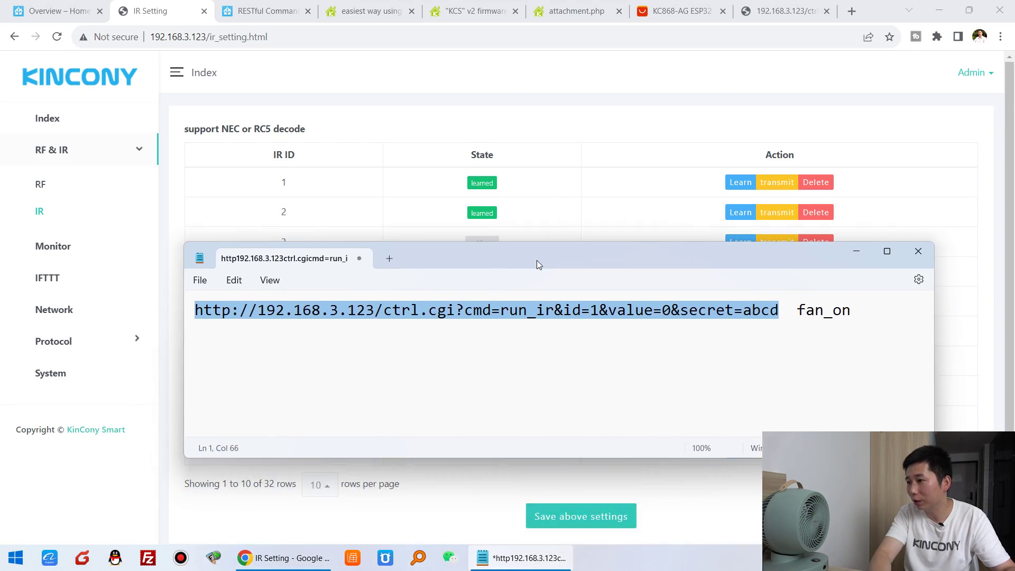
pyautogui.click(788, 316)
pyautogui.moveTo(779, 312); pyautogui.dragTo(154, 288)
pyautogui.hotkey('ctrl', 'c')
pyautogui.click(901, 306)
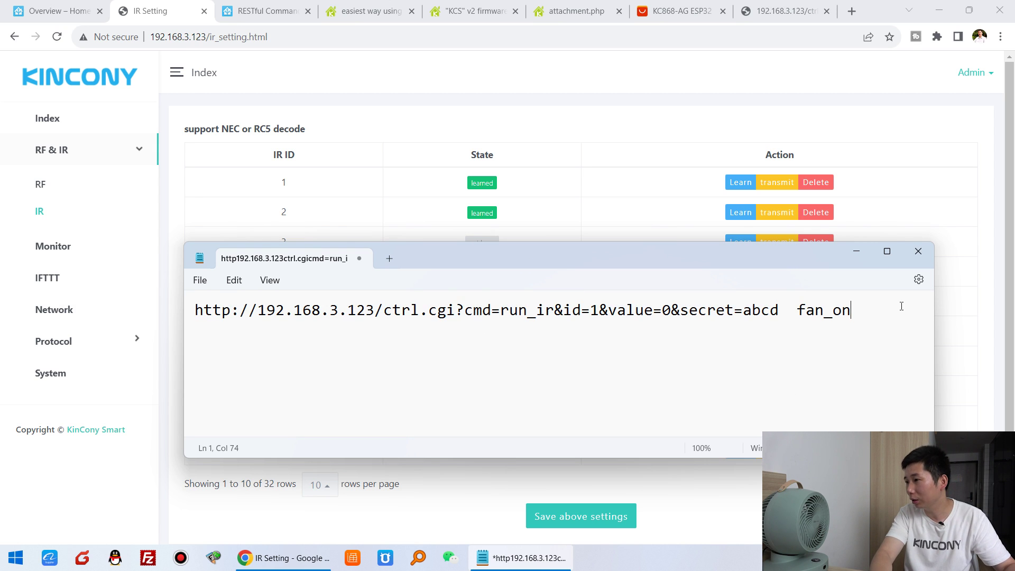
pyautogui.press('Return')
pyautogui.hotkey('ctrl', 'v')
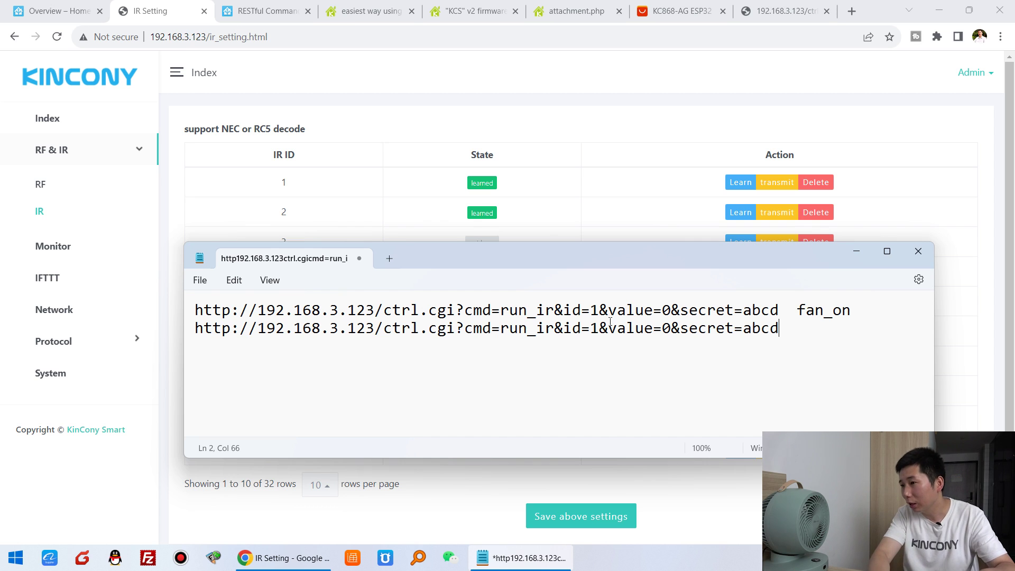
# Edit the second URL to id=2 labelled change direct, and retest IR code 1
pyautogui.moveTo(604, 263); pyautogui.dragTo(604, 296)
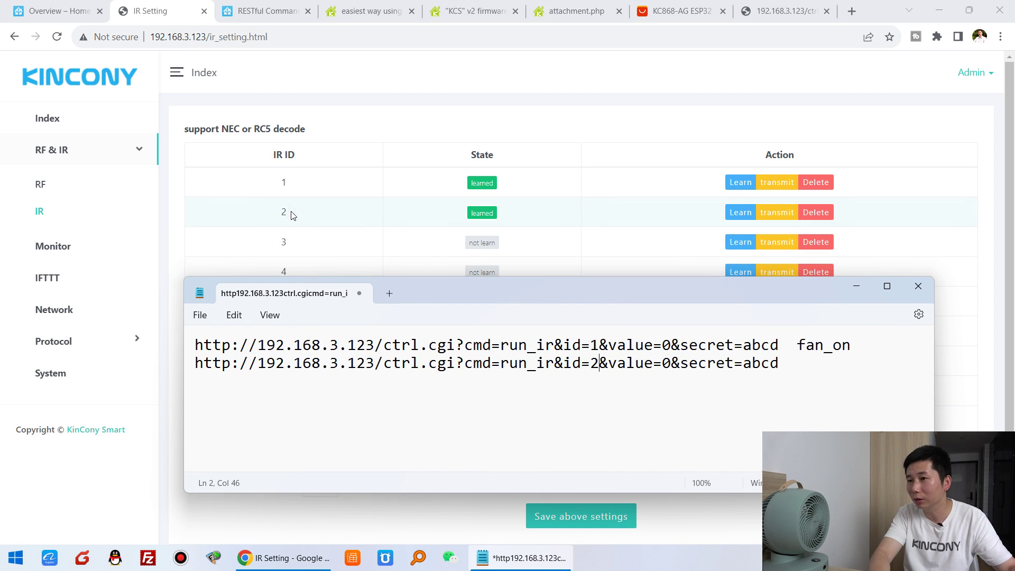
pyautogui.moveTo(800, 366); pyautogui.dragTo(179, 361)
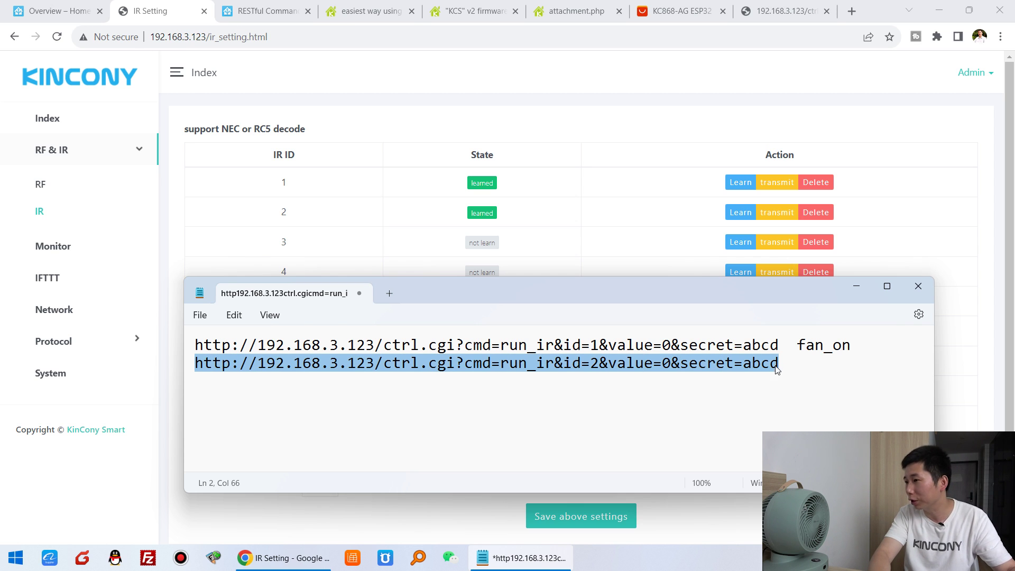
pyautogui.click(874, 358)
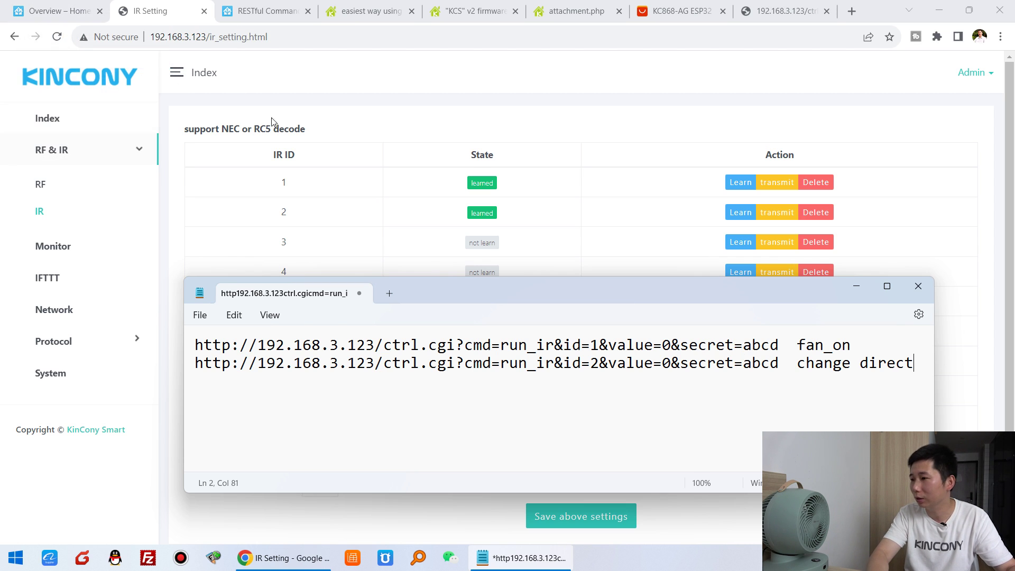
pyautogui.click(782, 186)
pyautogui.click(59, 11)
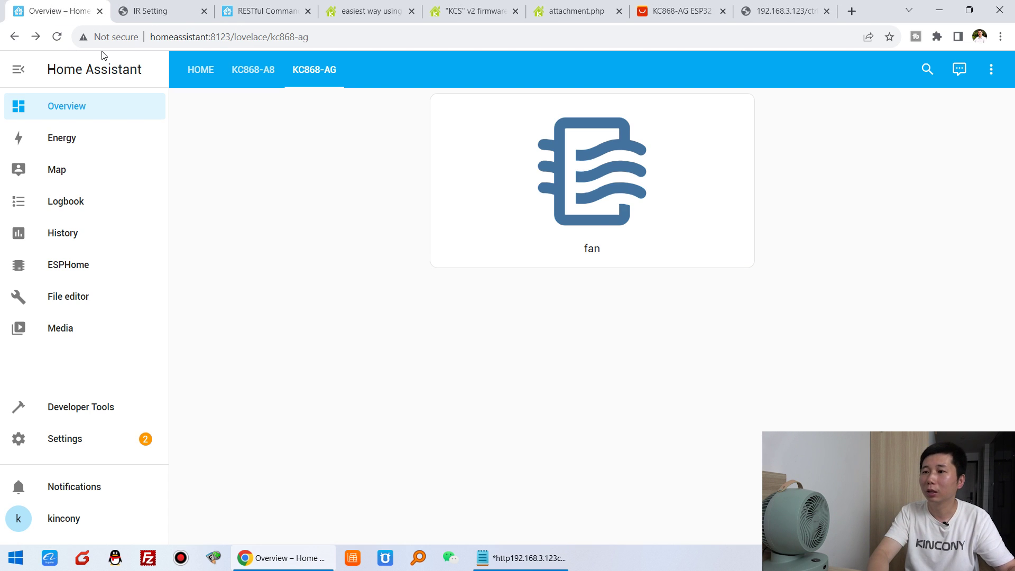
# Duplicate the fan_http rest command block in configuration.yaml below the original
pyautogui.click(74, 295)
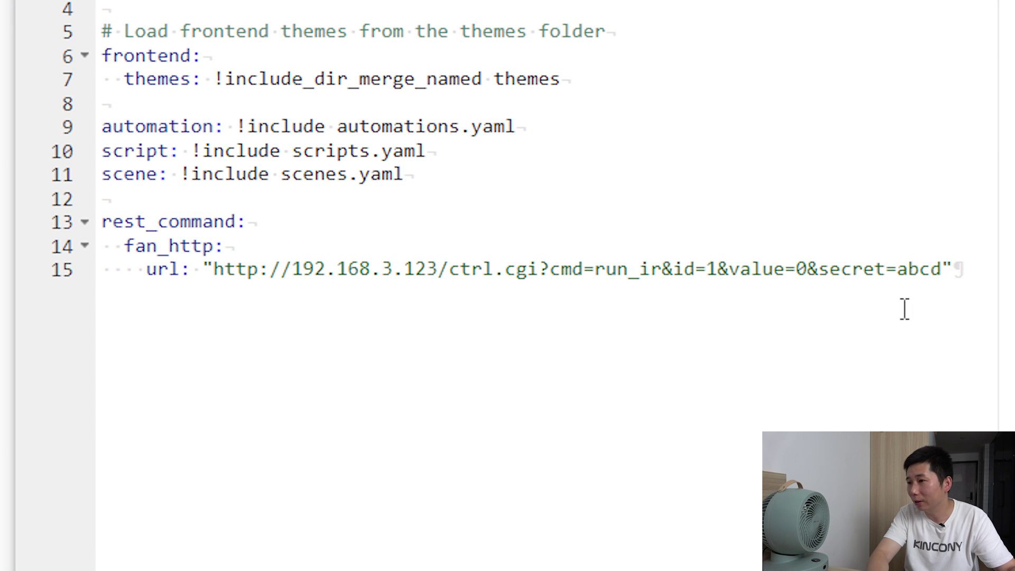
pyautogui.moveTo(987, 268); pyautogui.dragTo(102, 246)
pyautogui.hotkey('ctrl', 'c')
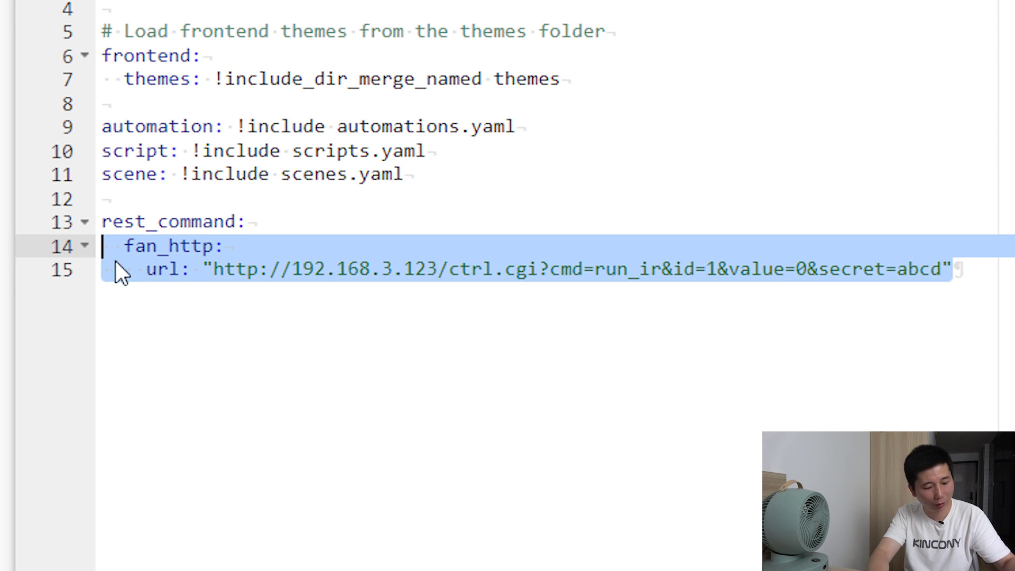
pyautogui.click(994, 281)
pyautogui.press('Return')
pyautogui.press('Return')
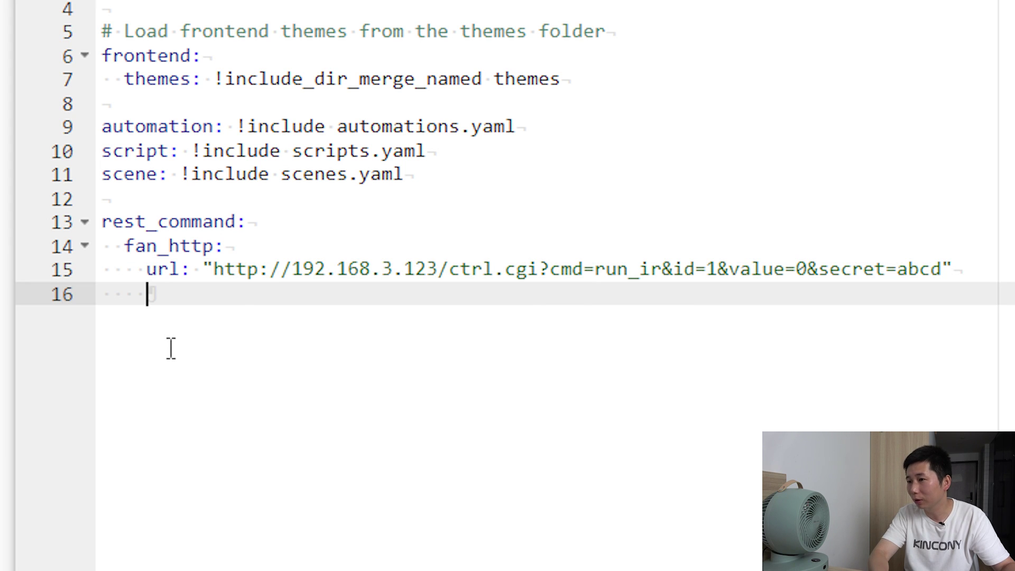
pyautogui.hotkey('ctrl', 'v')
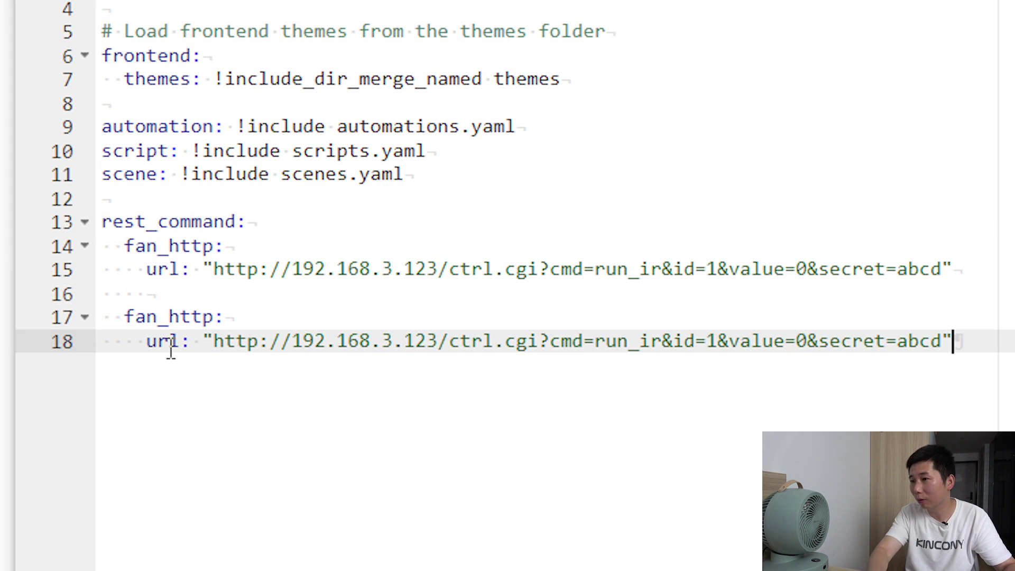
# Rename the copy to fan_direct_http with id=2 in its URL, and save
pyautogui.click(160, 317)
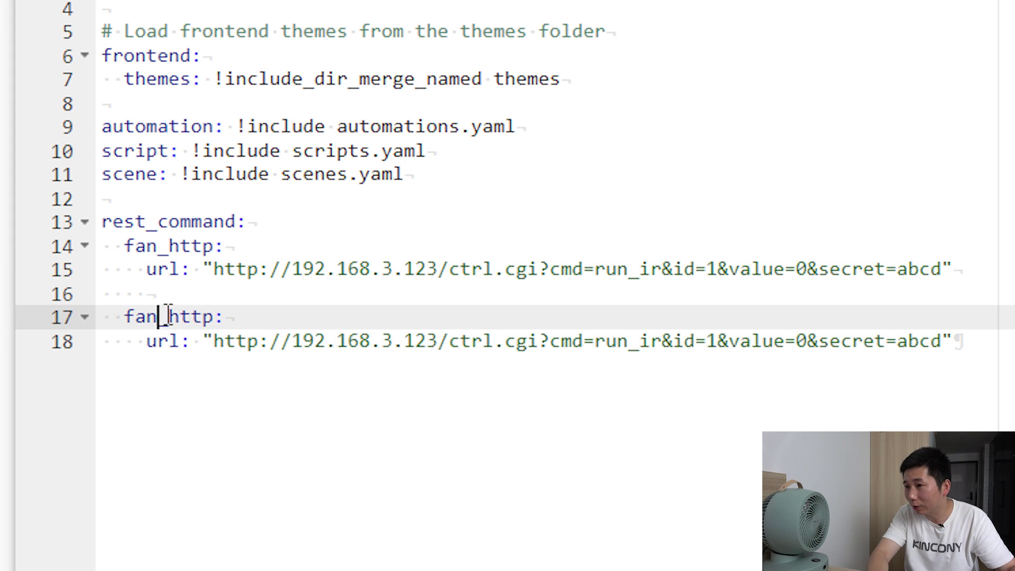
pyautogui.write('_direct')
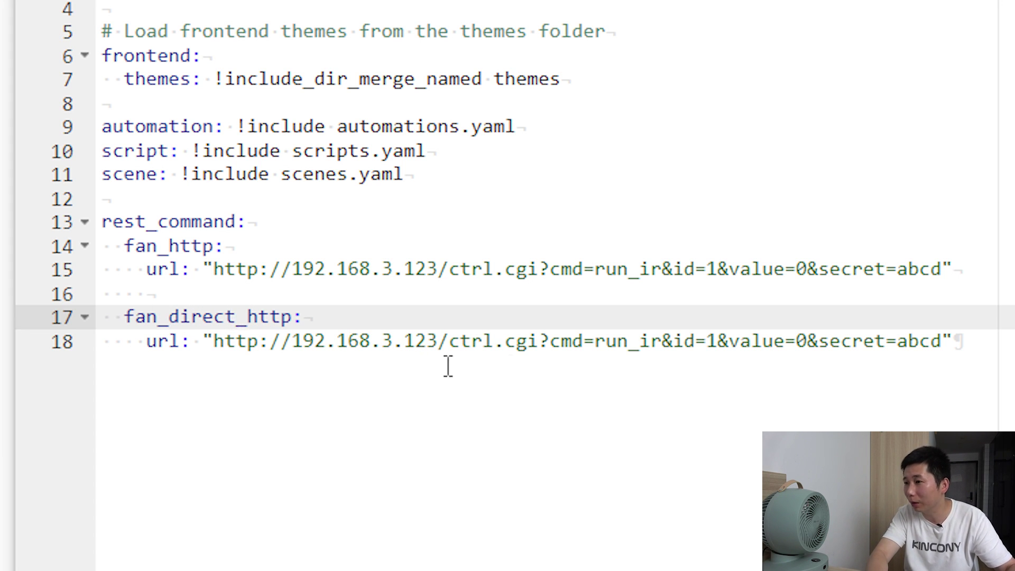
pyautogui.moveTo(707, 341); pyautogui.dragTo(720, 341)
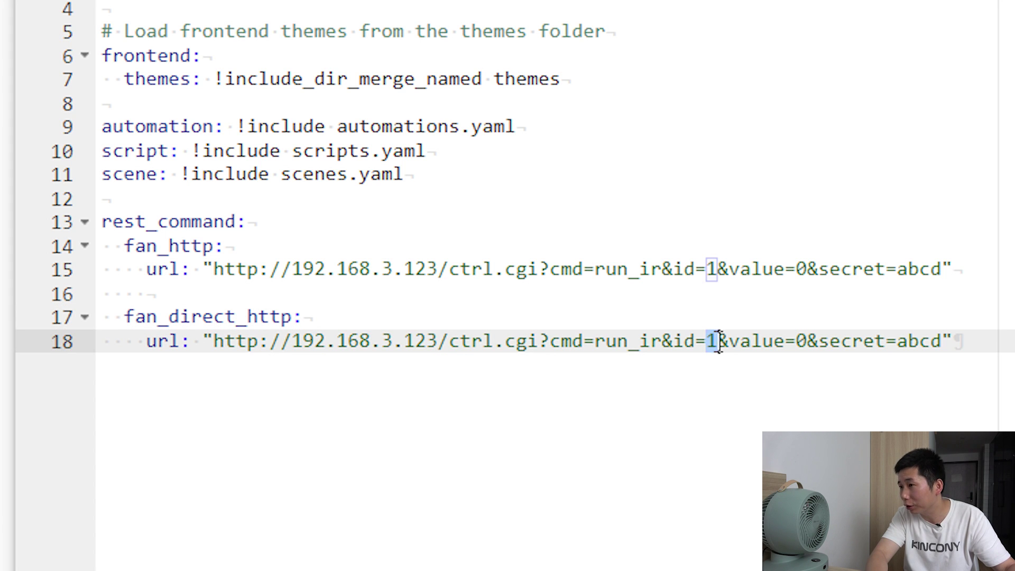
pyautogui.write('2')
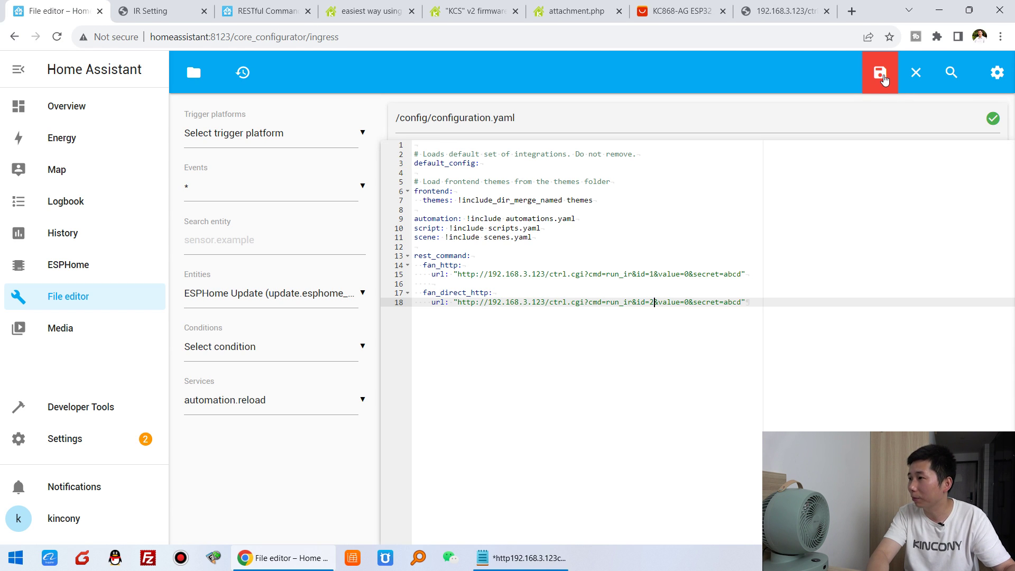
pyautogui.click(883, 77)
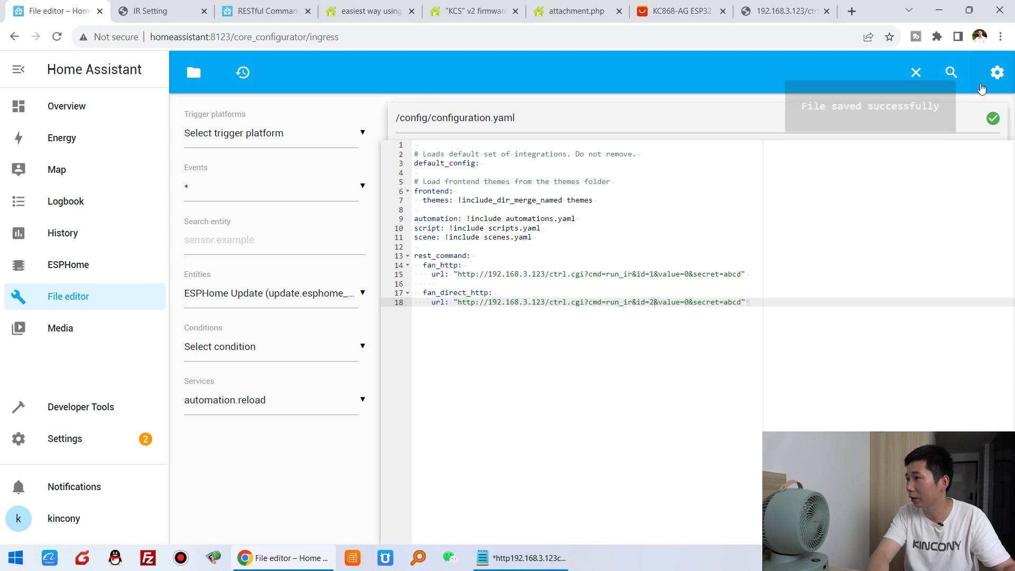
# Restart Home Assistant from the file editor menu to load fan_direct_http, then return to Overview
pyautogui.click(997, 72)
pyautogui.scroll(-2, 935, 341)
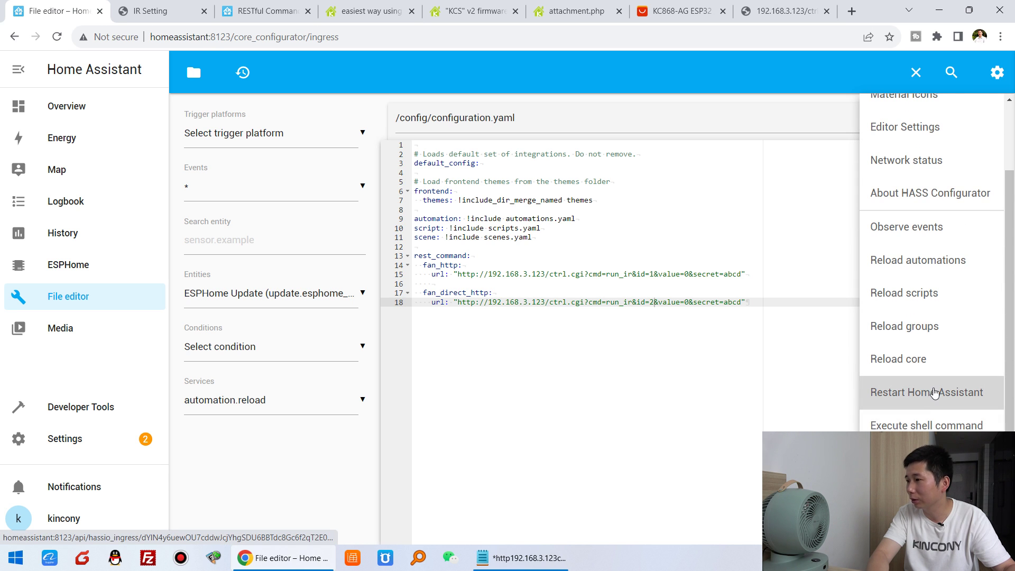
pyautogui.click(930, 393)
pyautogui.click(793, 211)
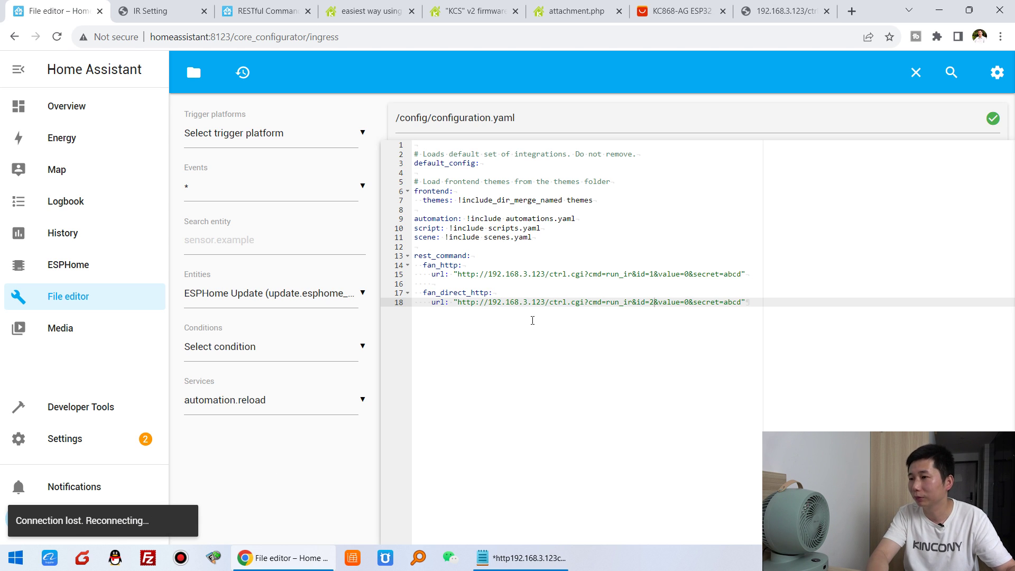
pyautogui.moveTo(468, 313); pyautogui.dragTo(405, 297)
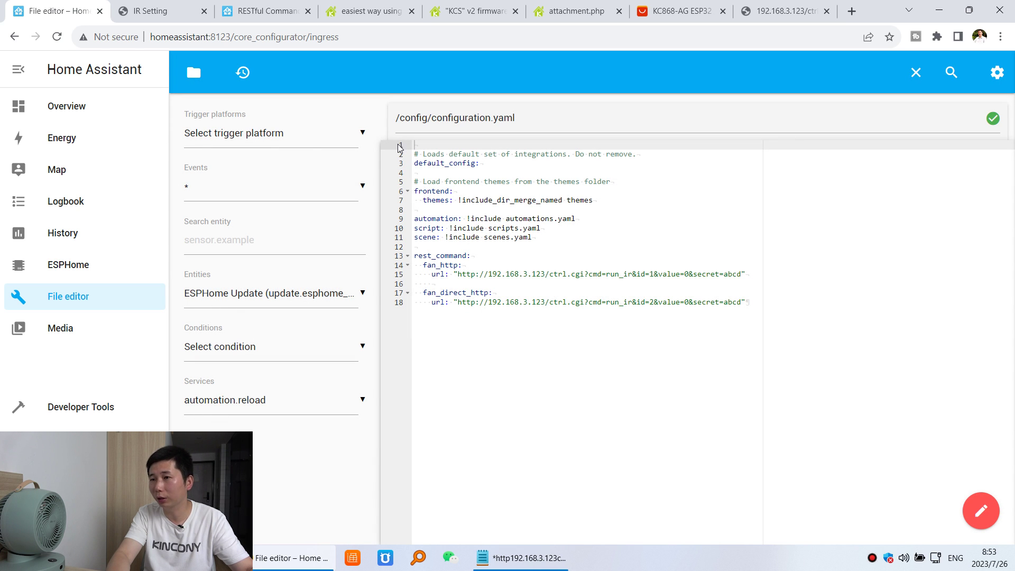
pyautogui.click(81, 112)
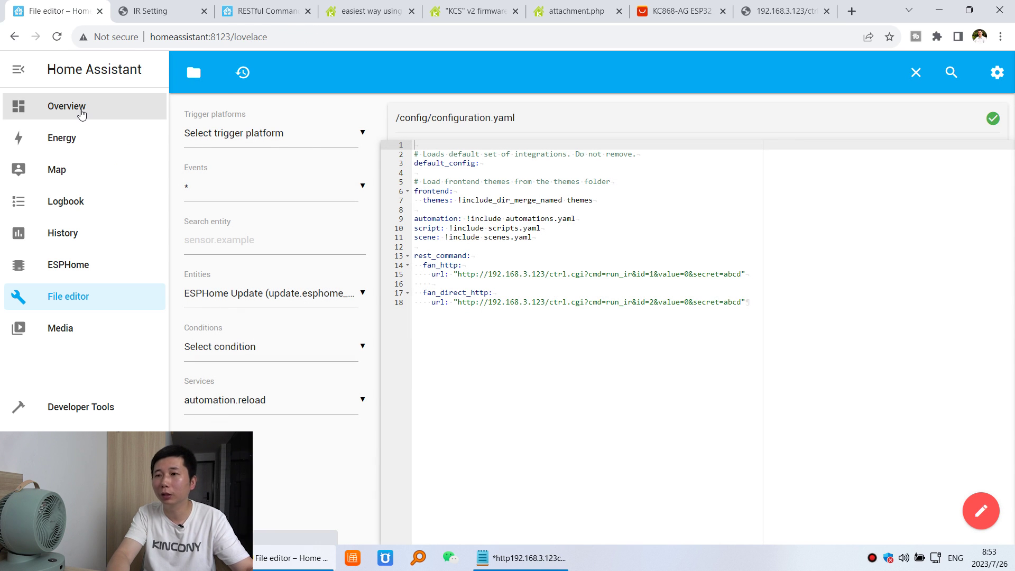
# Add a button card named fan_direct to the KC868-AG dashboard
pyautogui.click(323, 71)
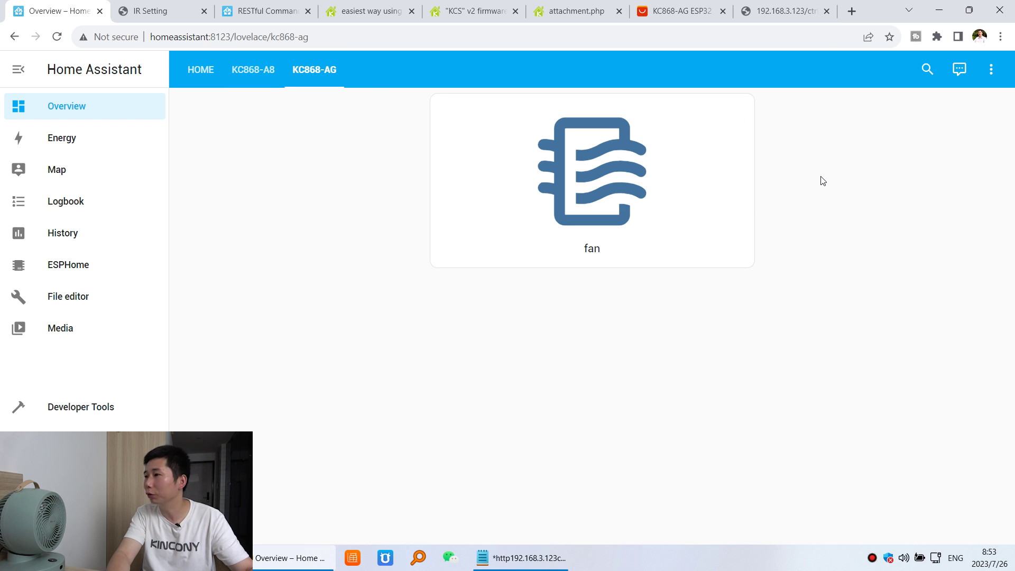
pyautogui.click(991, 69)
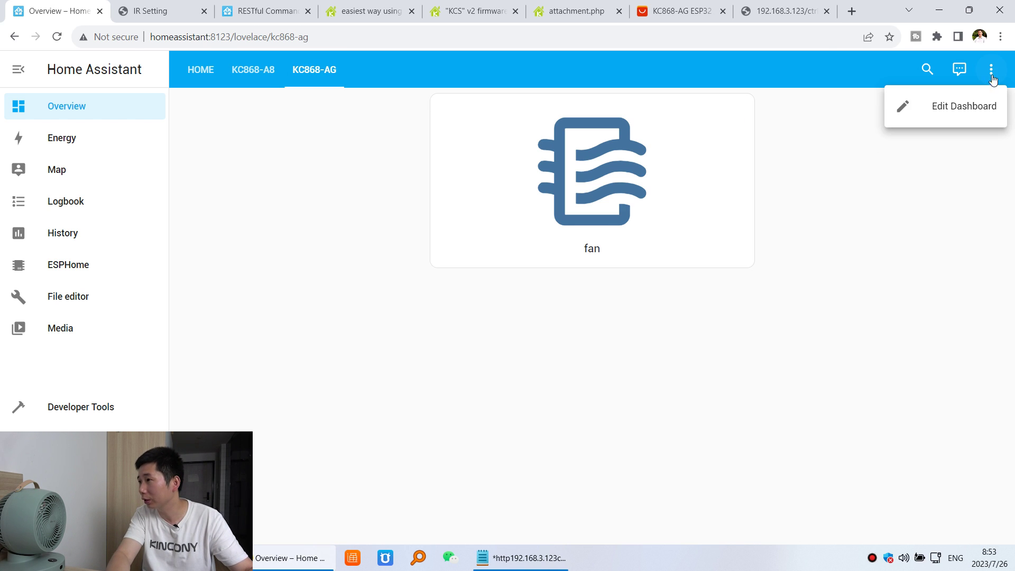
pyautogui.click(986, 117)
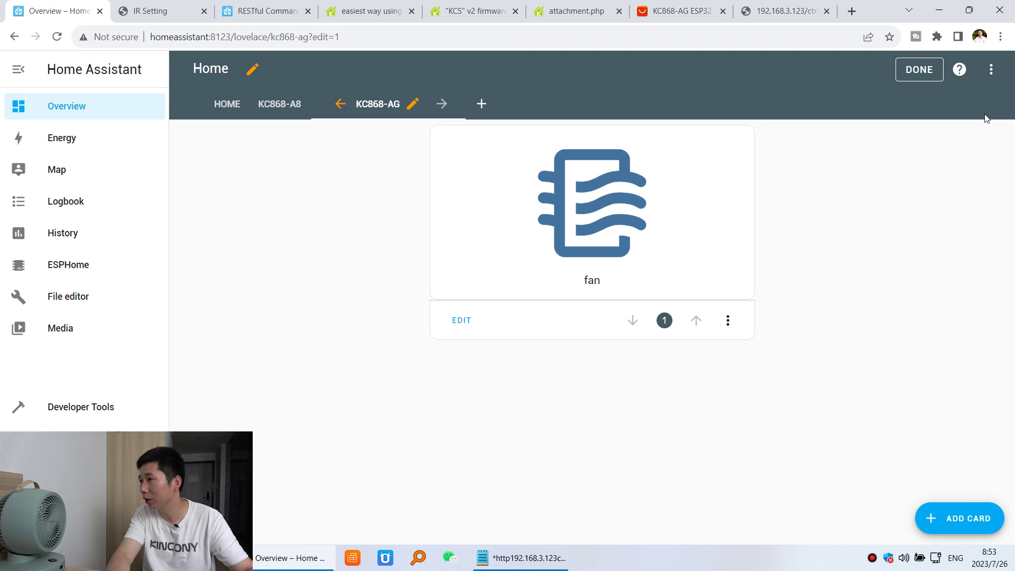
pyautogui.click(967, 519)
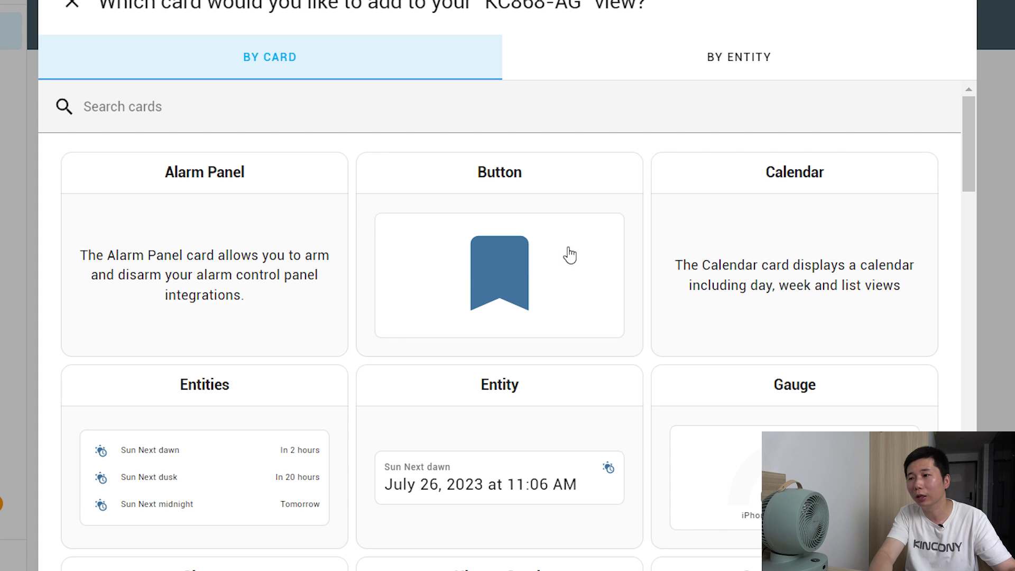
pyautogui.click(544, 265)
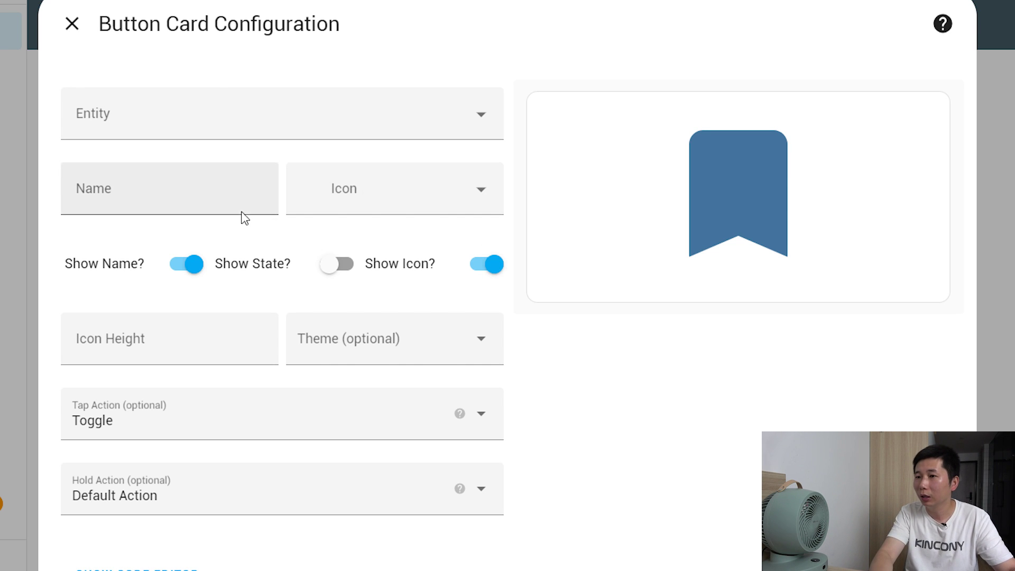
pyautogui.click(124, 189)
pyautogui.write('f')
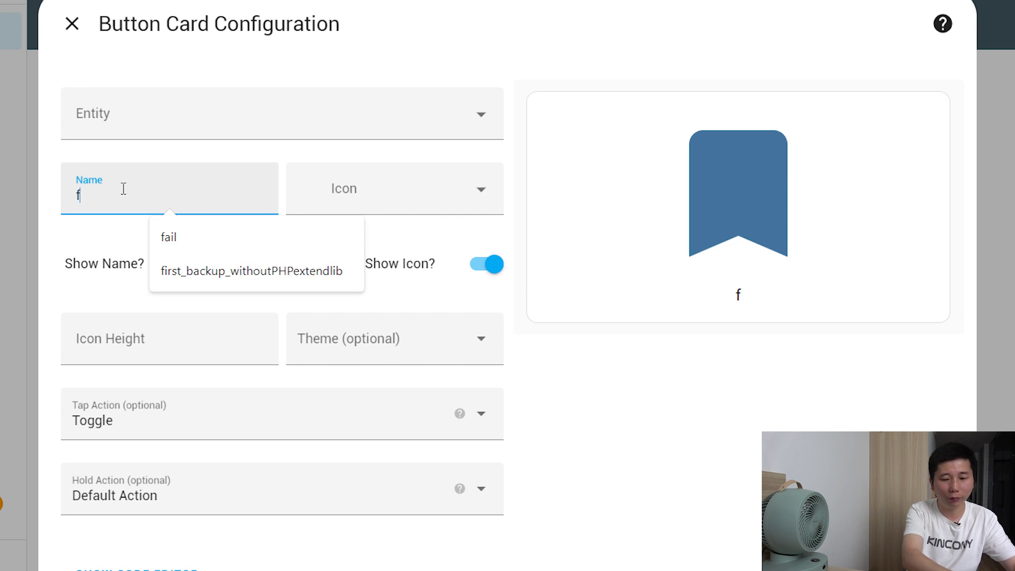
pyautogui.write('an_dir')
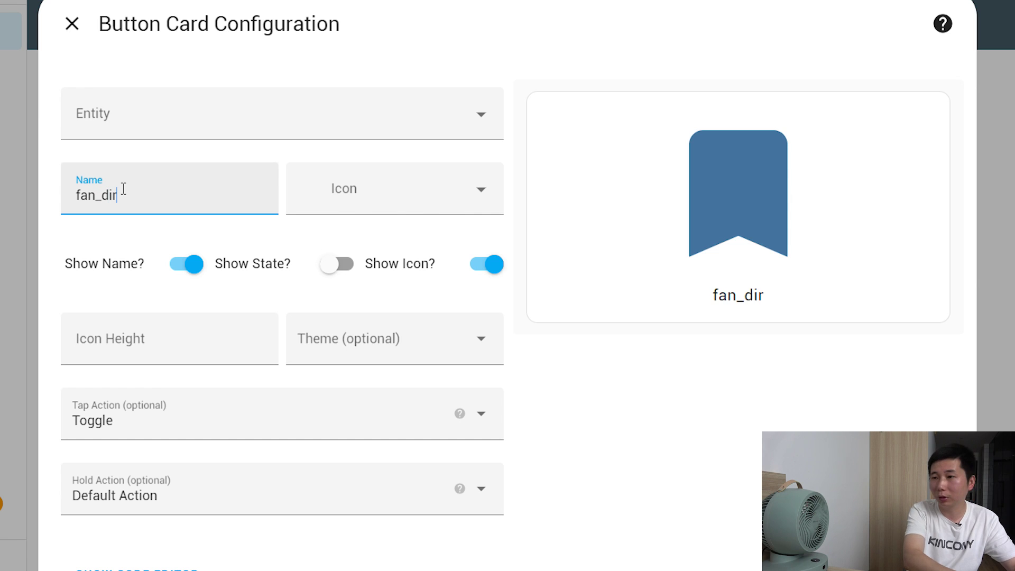
pyautogui.write('ect')
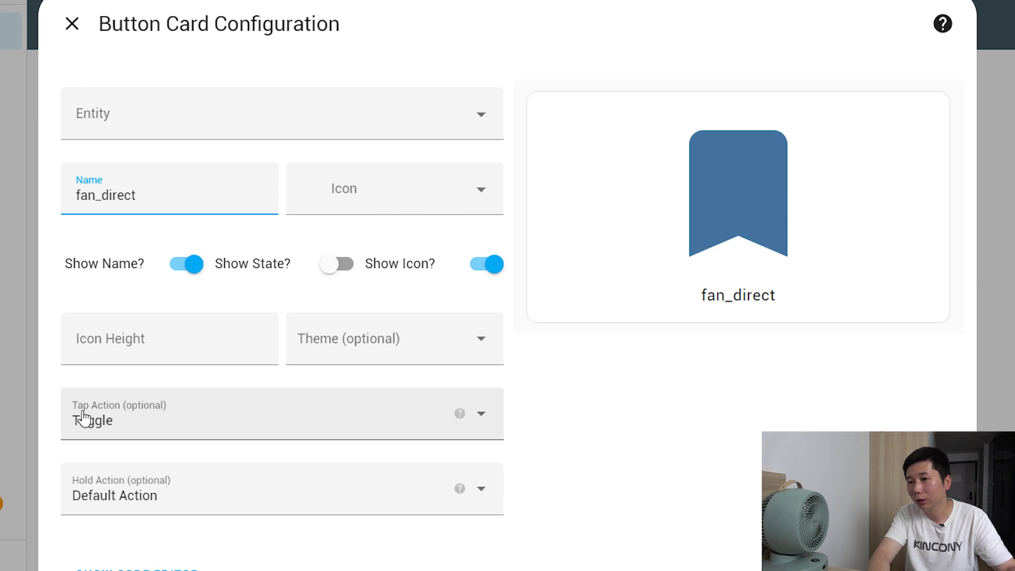
# Make the fan_direct card's tap call rest_command.fan_direct_http, and save the card
pyautogui.click(408, 426)
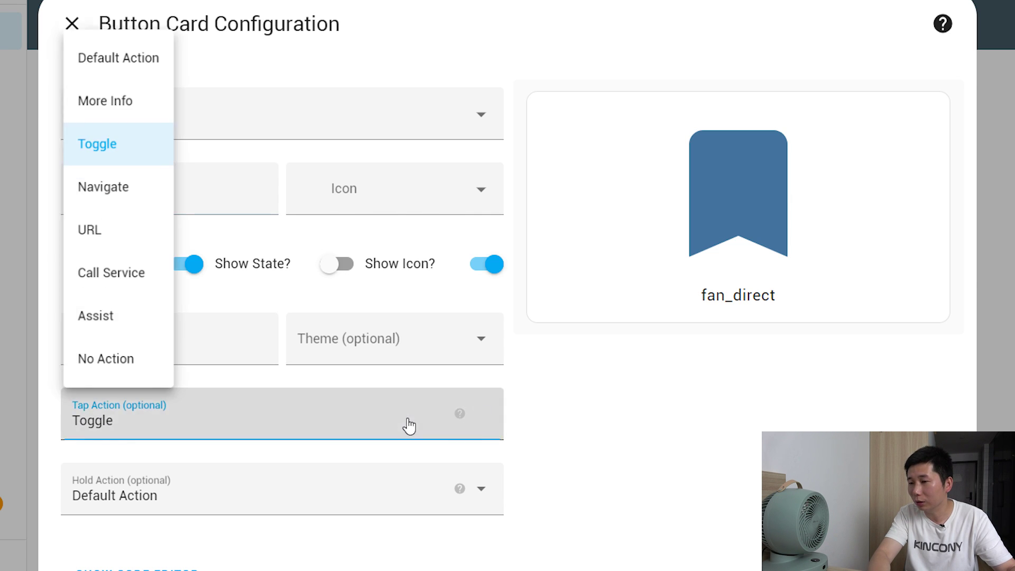
pyautogui.click(121, 274)
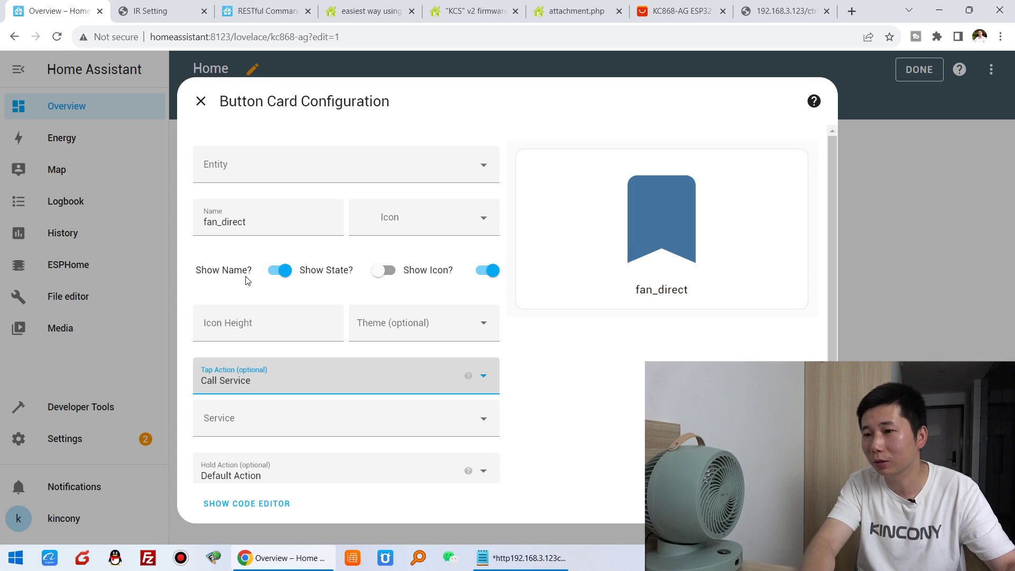
pyautogui.scroll(-1, 391, 428)
pyautogui.click(375, 449)
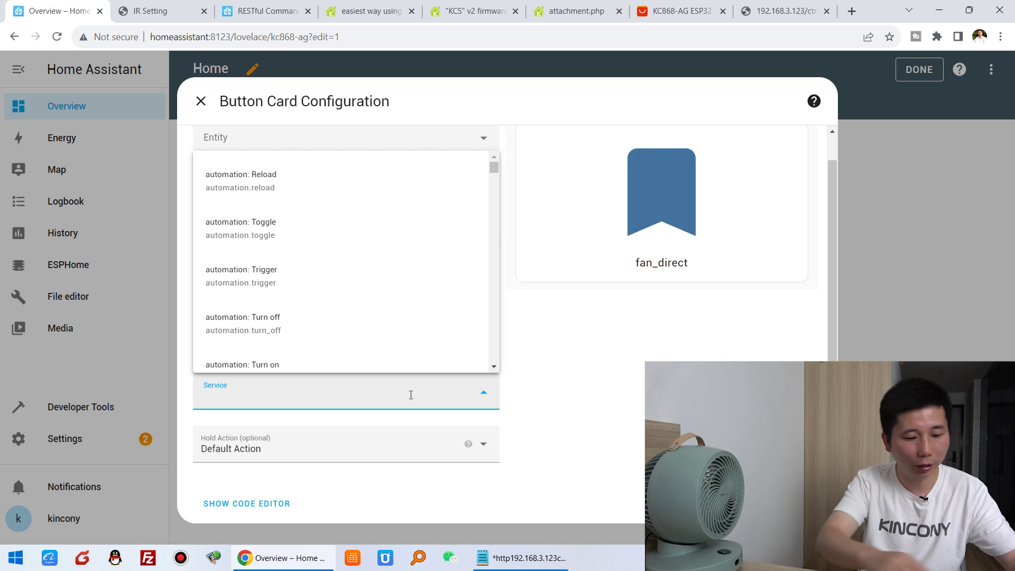
pyautogui.write('fan')
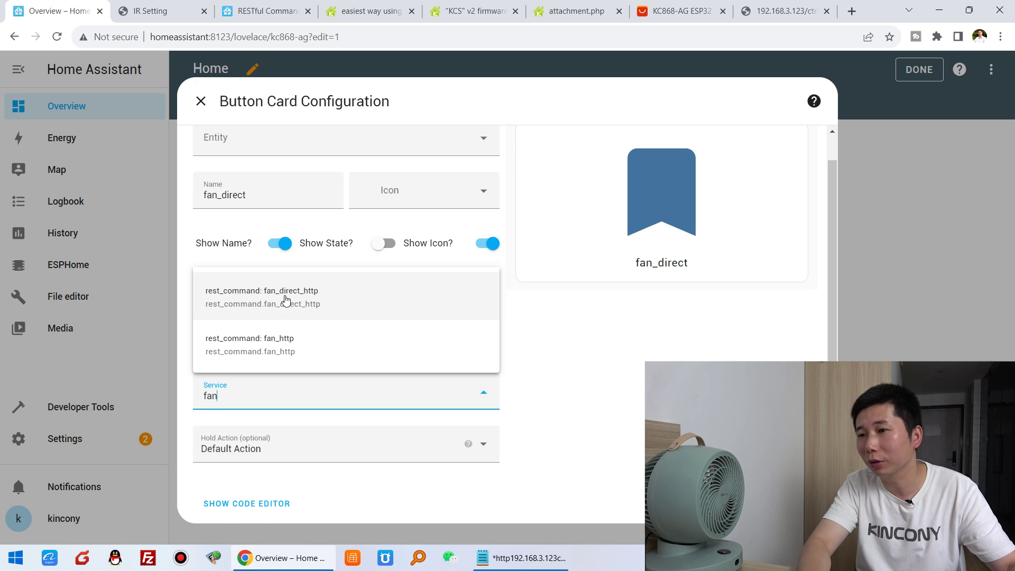
pyautogui.click(326, 305)
pyautogui.scroll(-1, 503, 381)
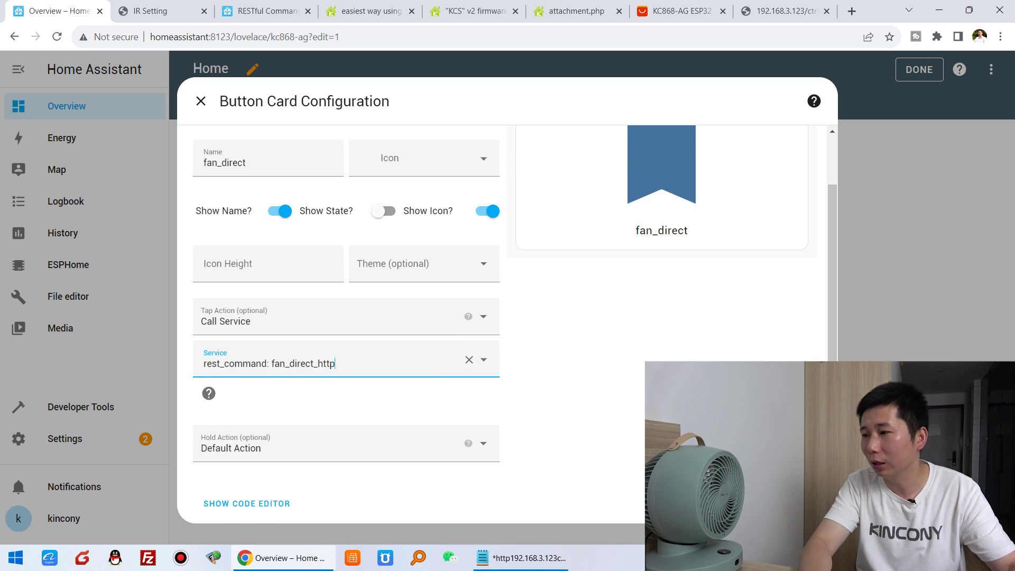
pyautogui.click(806, 504)
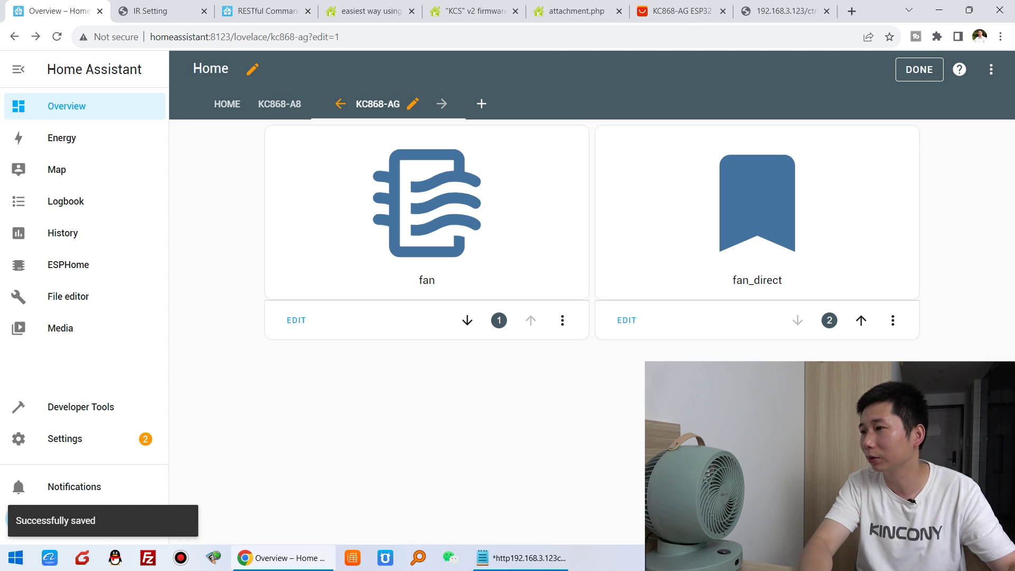
# Exit edit mode and test the fan and fan_direct buttons twice each on the device
pyautogui.click(920, 71)
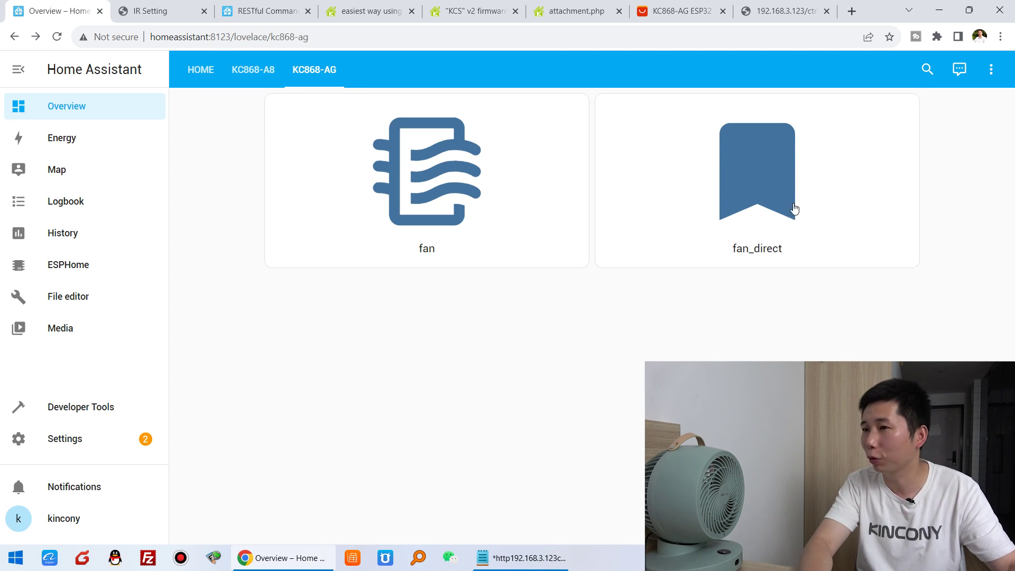
pyautogui.click(460, 206)
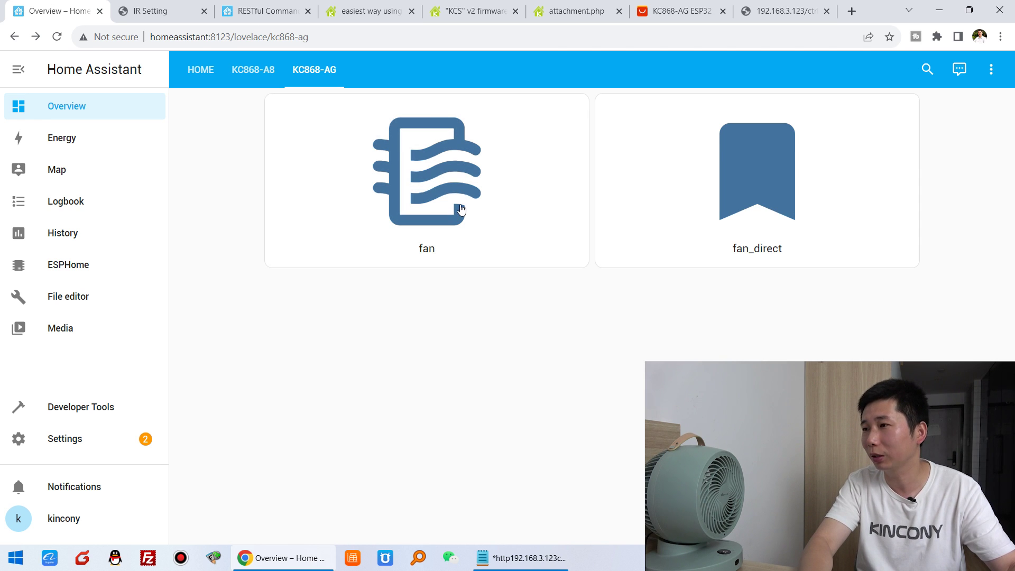
pyautogui.click(765, 195)
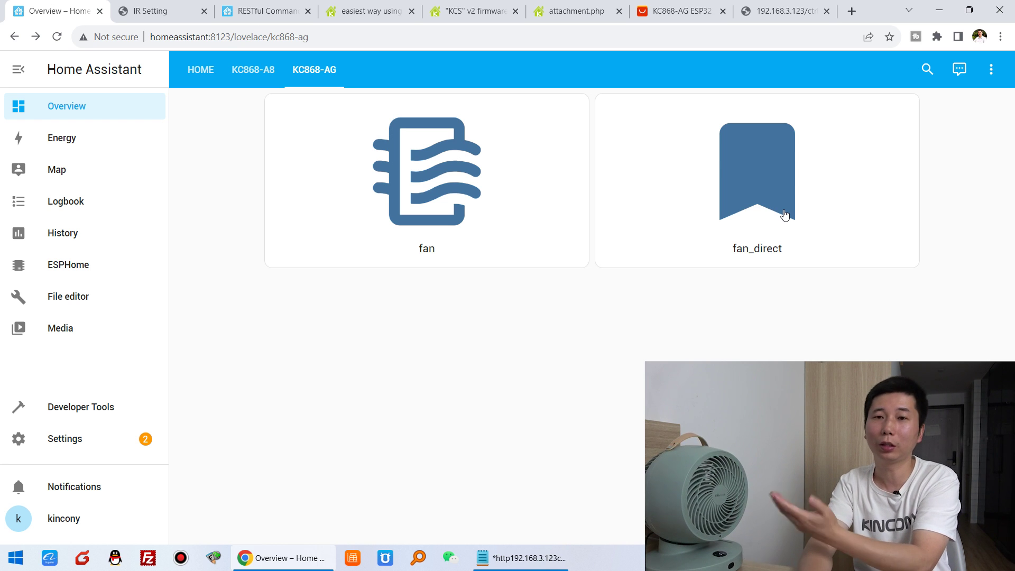
pyautogui.click(766, 191)
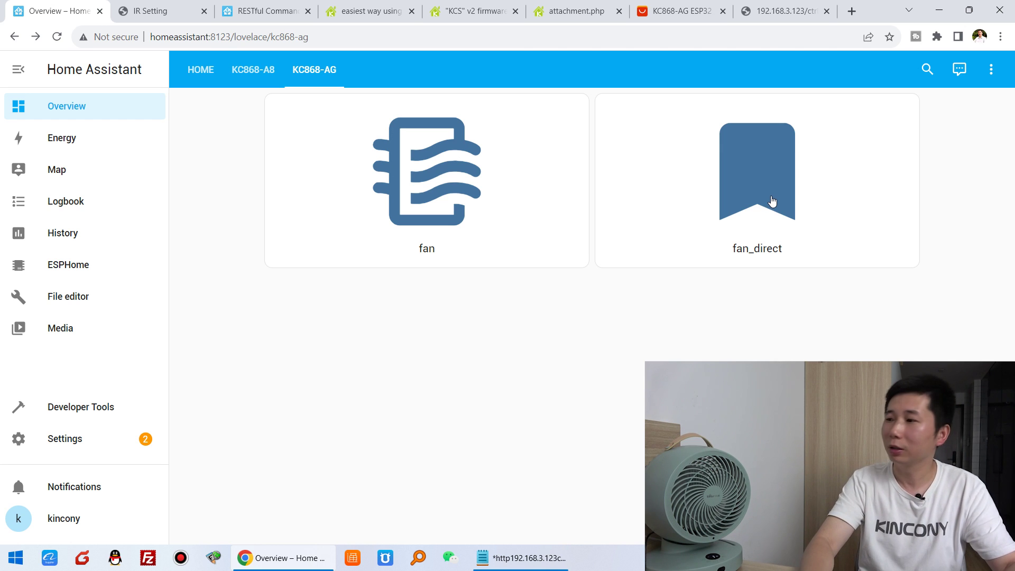
pyautogui.click(449, 198)
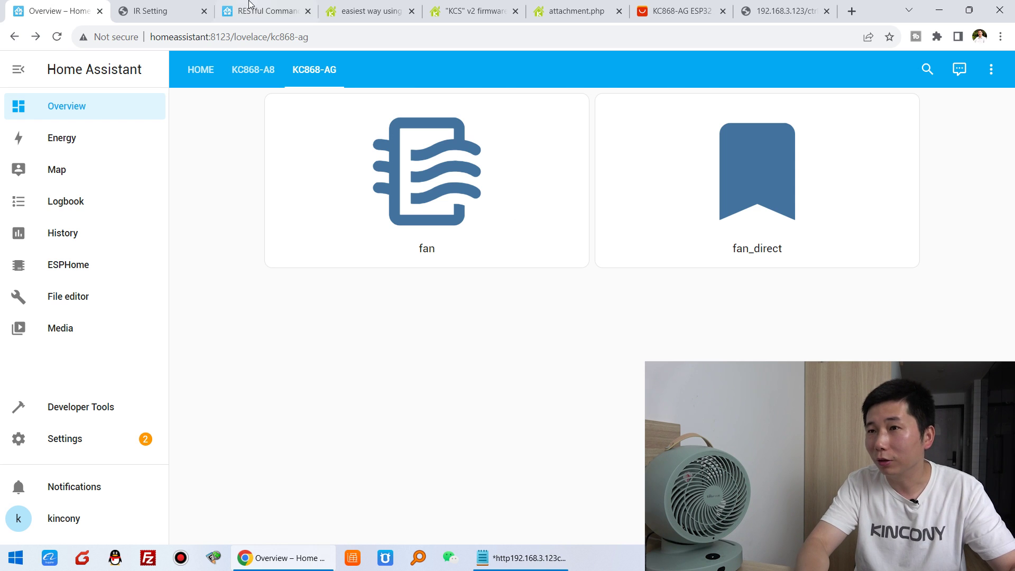
# Learn remote codes into IR IDs 3 and 4 on the KinCony page, and test-transmit each
pyautogui.click(159, 11)
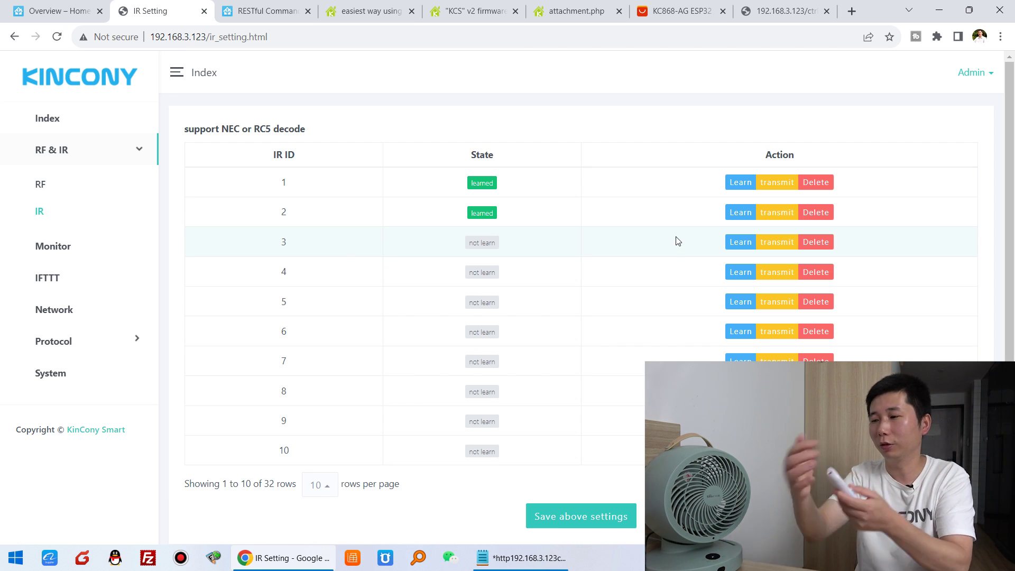
pyautogui.click(741, 242)
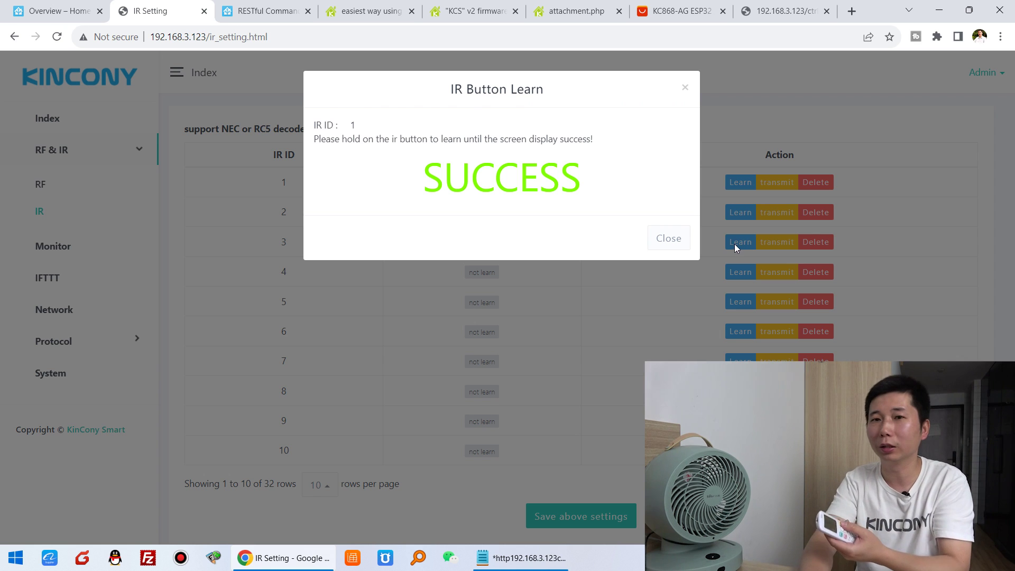
pyautogui.click(669, 238)
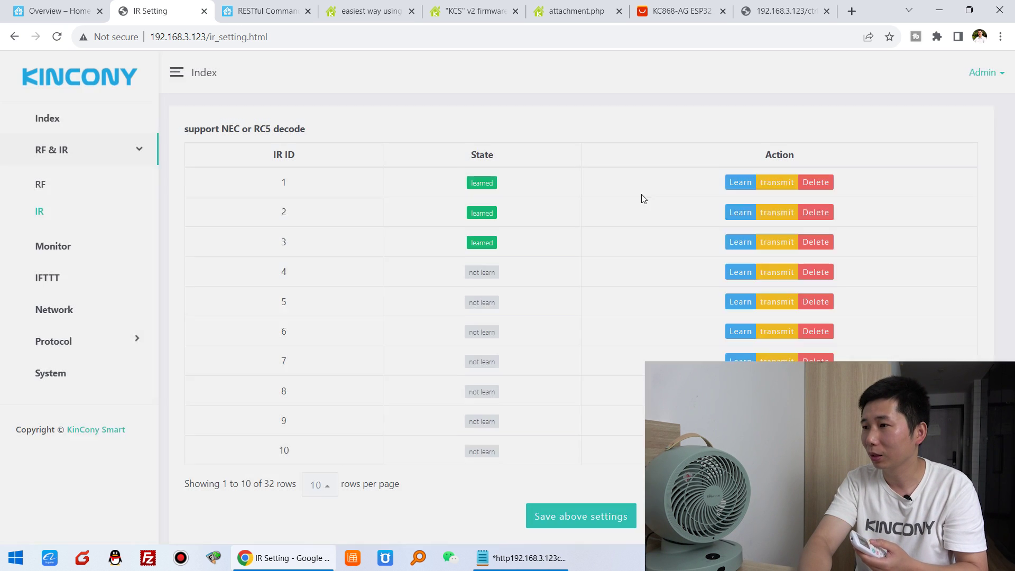
pyautogui.click(781, 243)
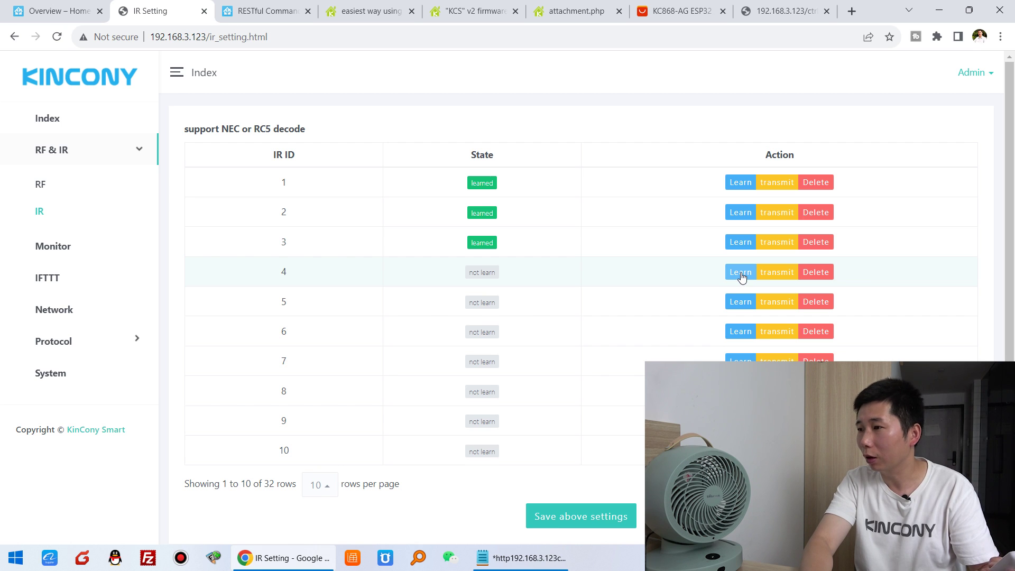
pyautogui.click(741, 273)
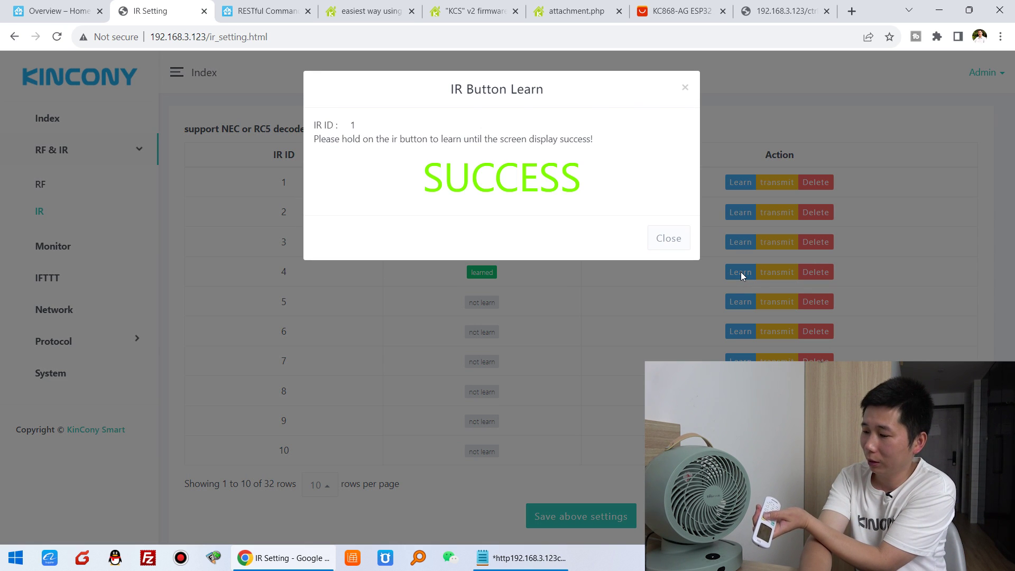
pyautogui.click(679, 240)
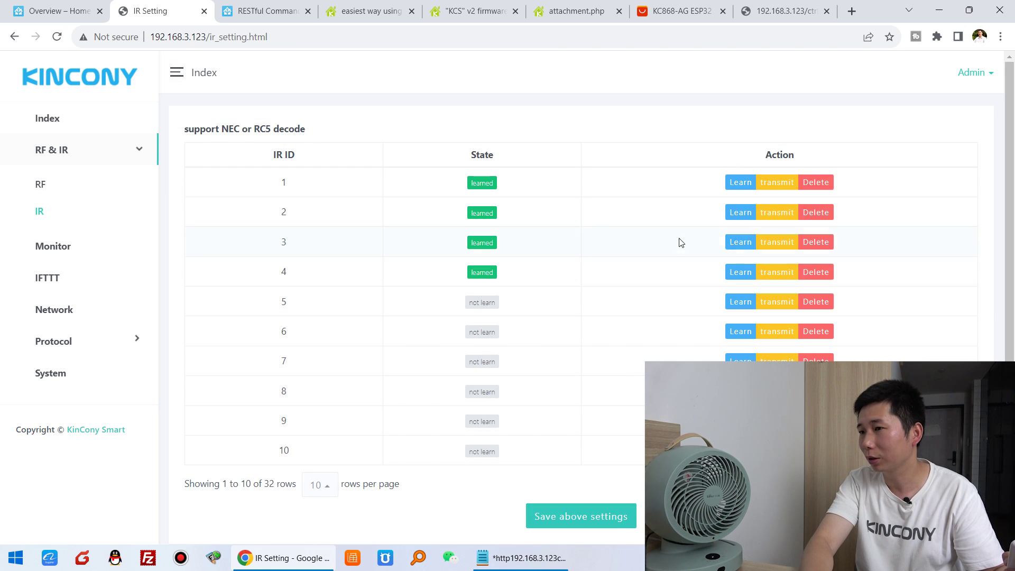
pyautogui.click(788, 276)
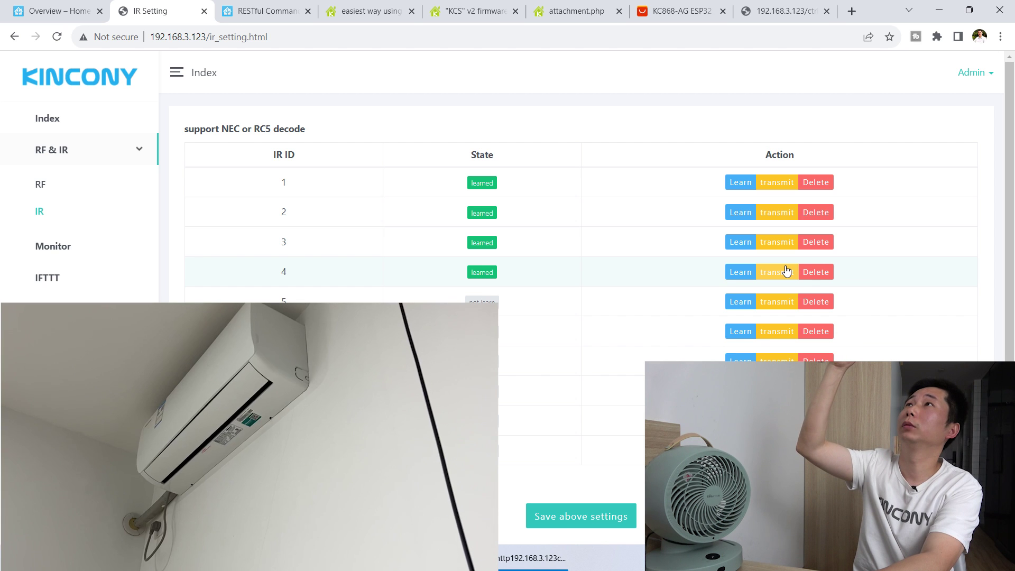
pyautogui.click(781, 243)
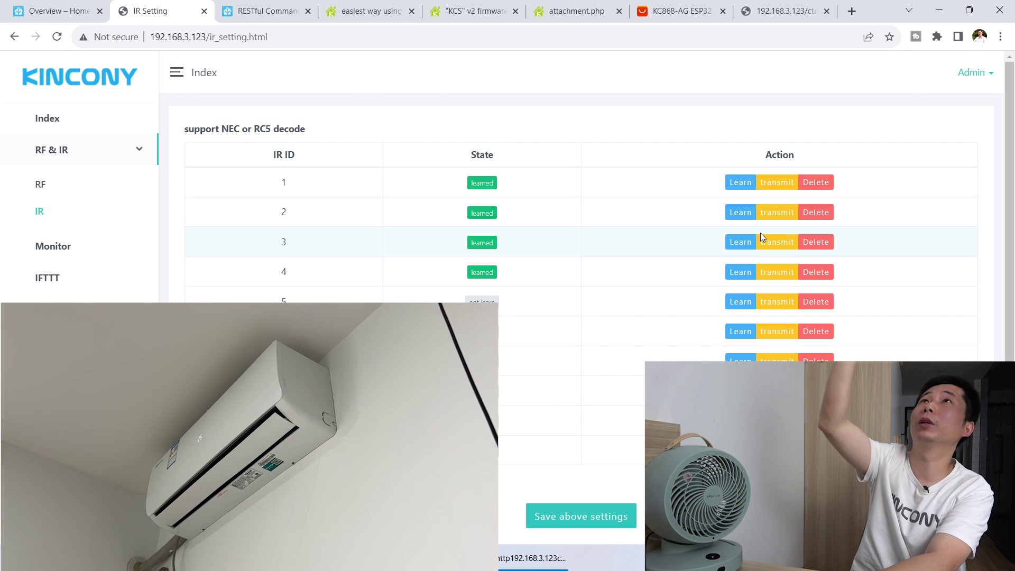
pyautogui.click(776, 278)
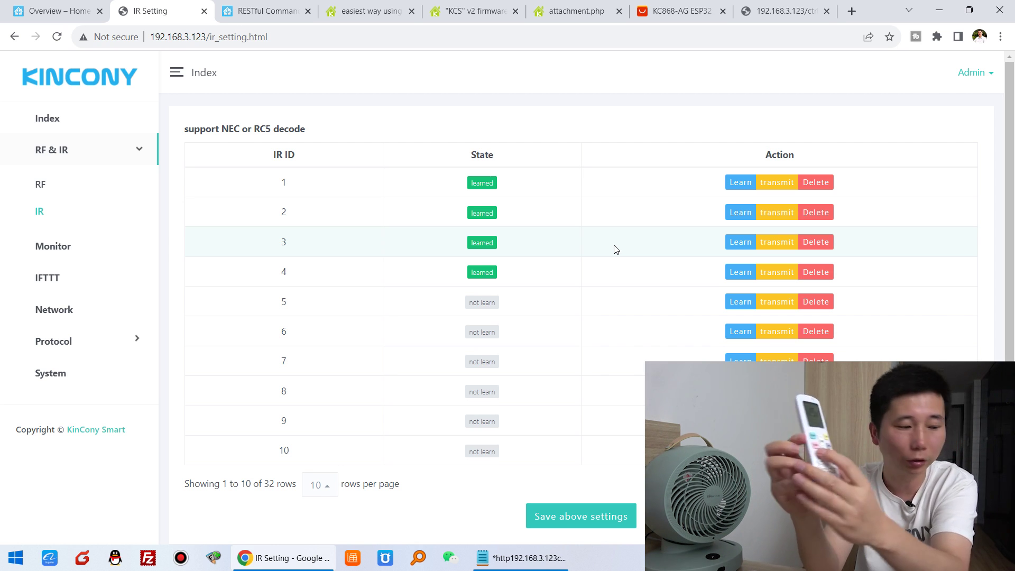
# Copy the id=2 URL onto two new Notepad lines as id=3 AC_ON and id=4 AC_OFF
pyautogui.click(546, 565)
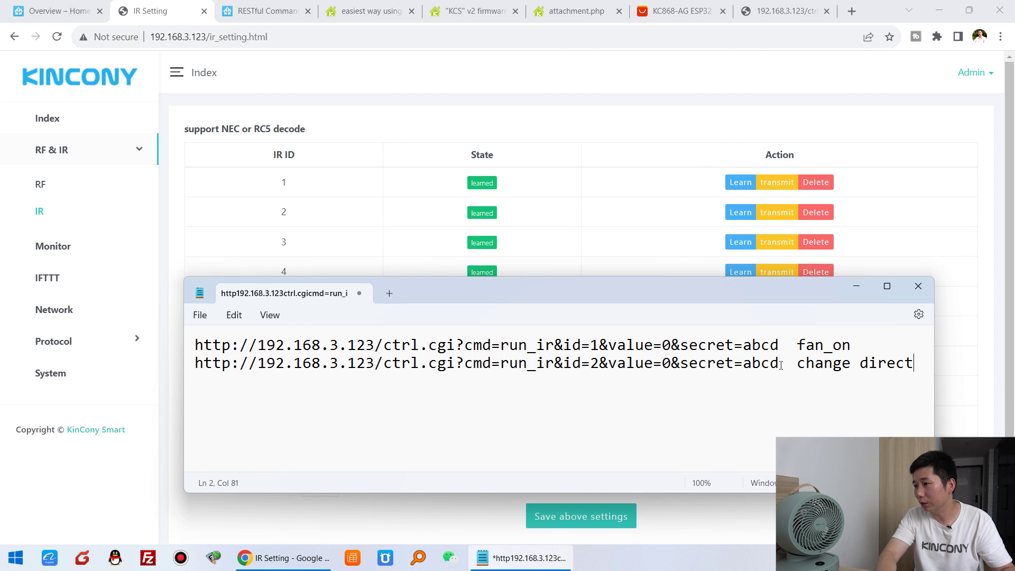
pyautogui.moveTo(780, 363); pyautogui.dragTo(100, 365)
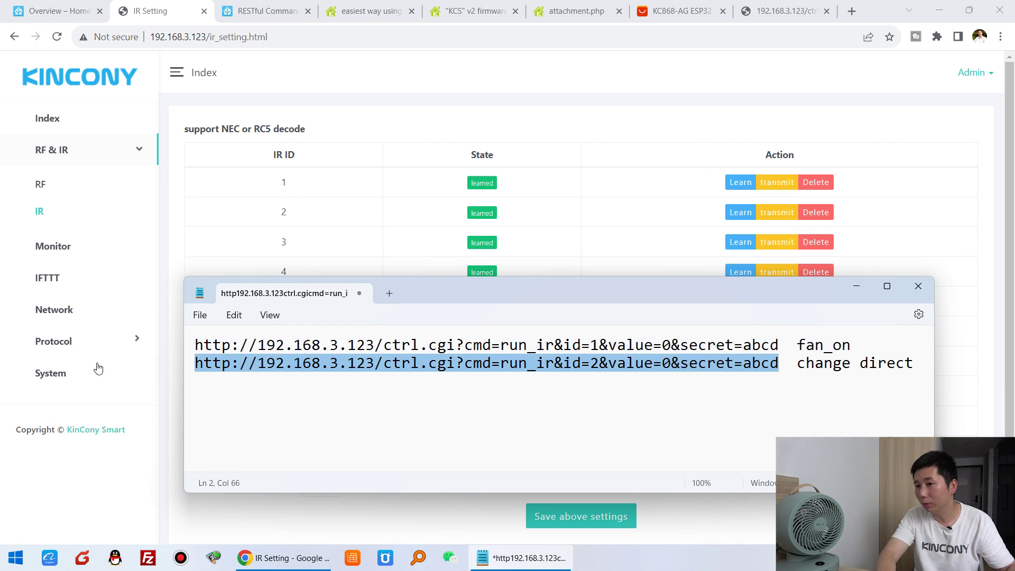
pyautogui.click(919, 363)
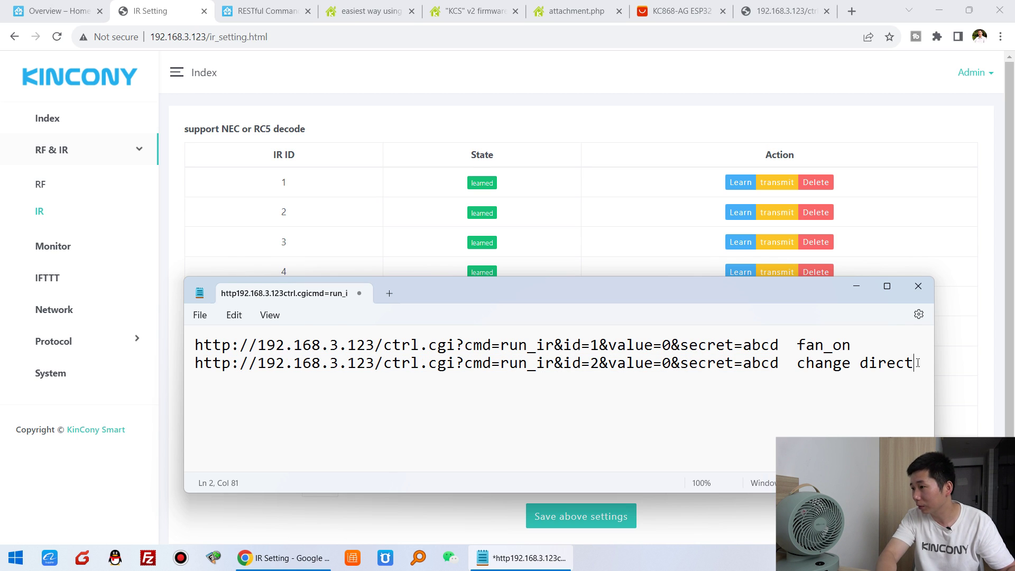
pyautogui.hotkey('ctrl', 'v')
pyautogui.press('Return')
pyautogui.hotkey('ctrl', 'v')
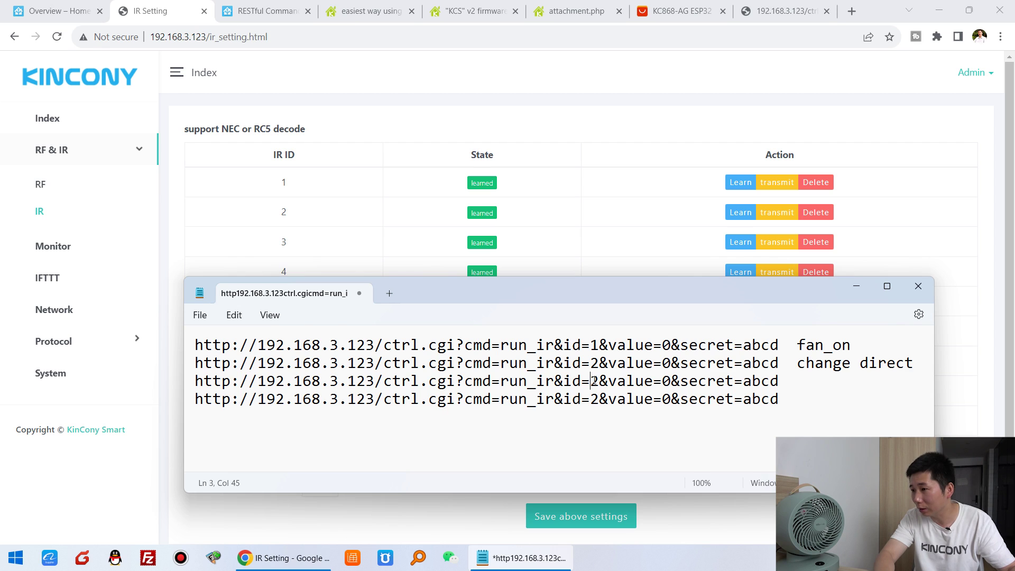
pyautogui.moveTo(591, 381); pyautogui.dragTo(601, 400)
pyautogui.write('3')
pyautogui.write('4')
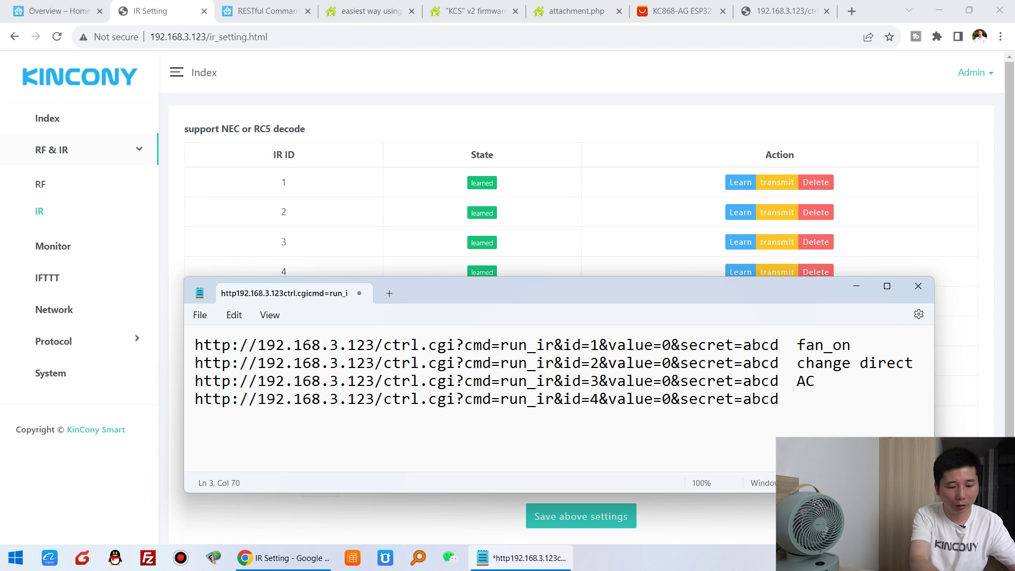
pyautogui.write('ON')
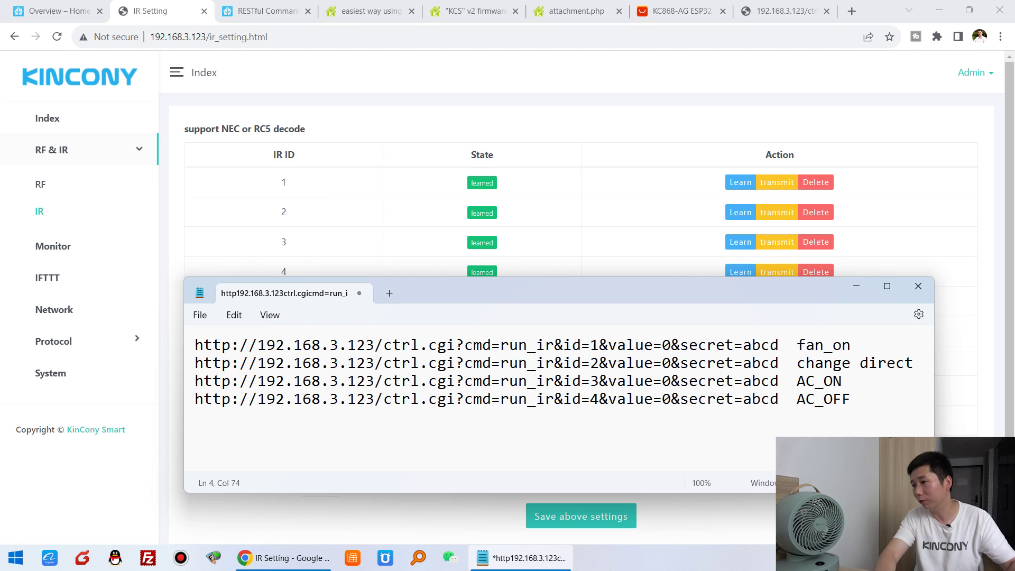
pyautogui.click(74, 6)
# Copy the fan_http and fan_direct_http blocks in configuration.yaml and paste them at line 20
pyautogui.click(67, 298)
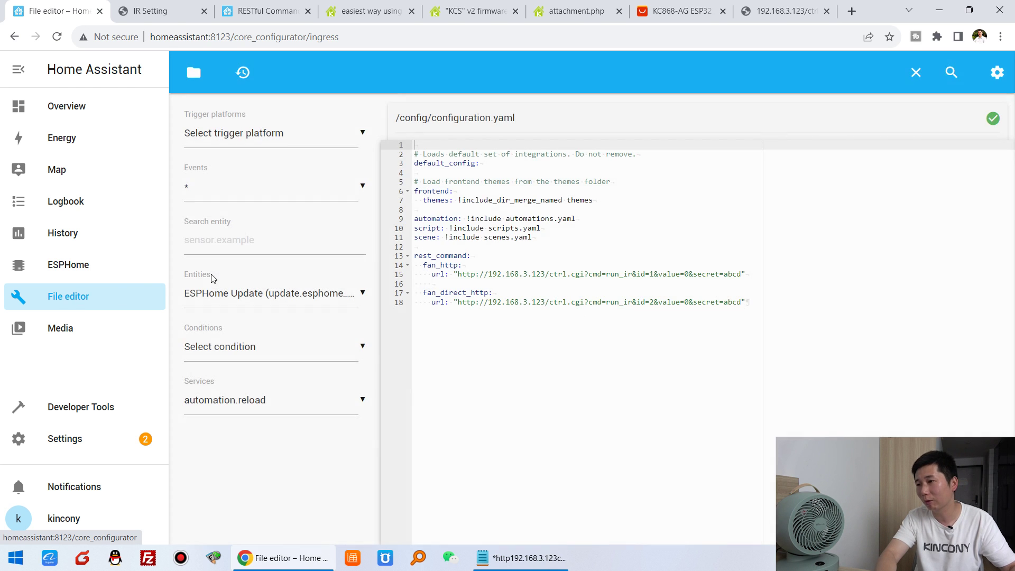
pyautogui.moveTo(737, 301); pyautogui.dragTo(398, 274)
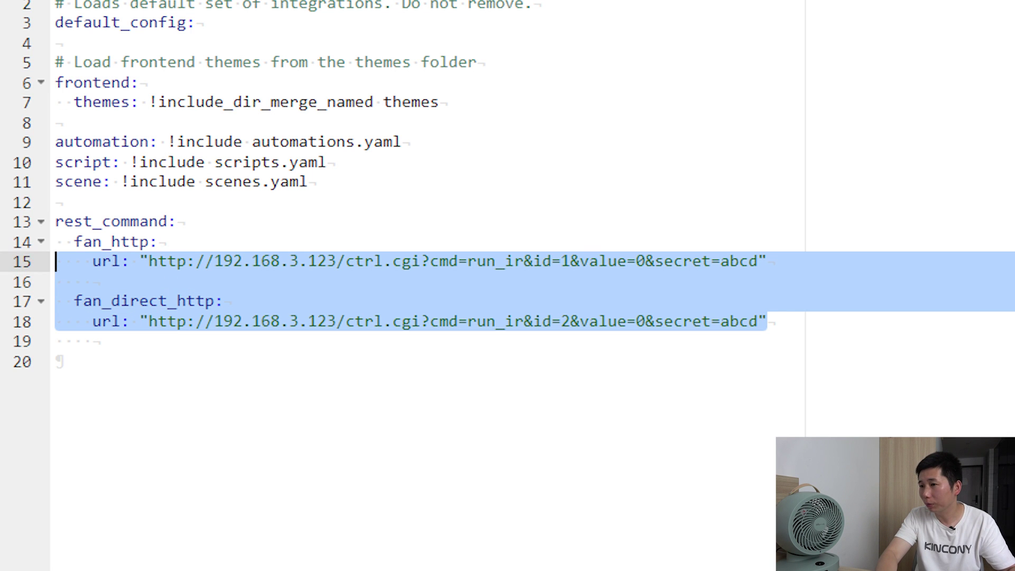
pyautogui.moveTo(56, 262); pyautogui.dragTo(57, 241)
pyautogui.hotkey('ctrl', 'c')
pyautogui.click(105, 374)
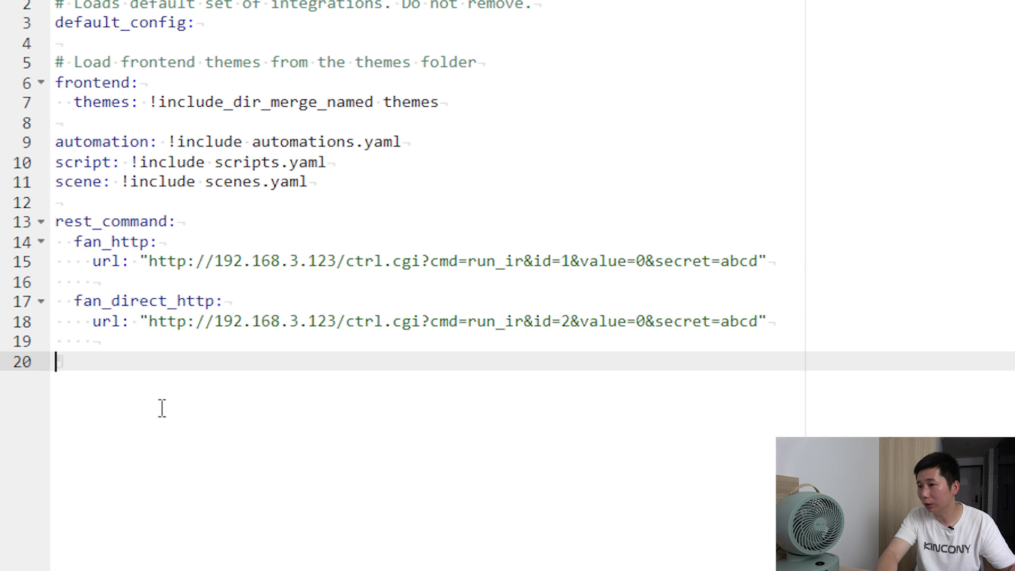
pyautogui.hotkey('ctrl', 'v')
# Rename the pasted commands to air_on_http and air_off_http
pyautogui.click(74, 361)
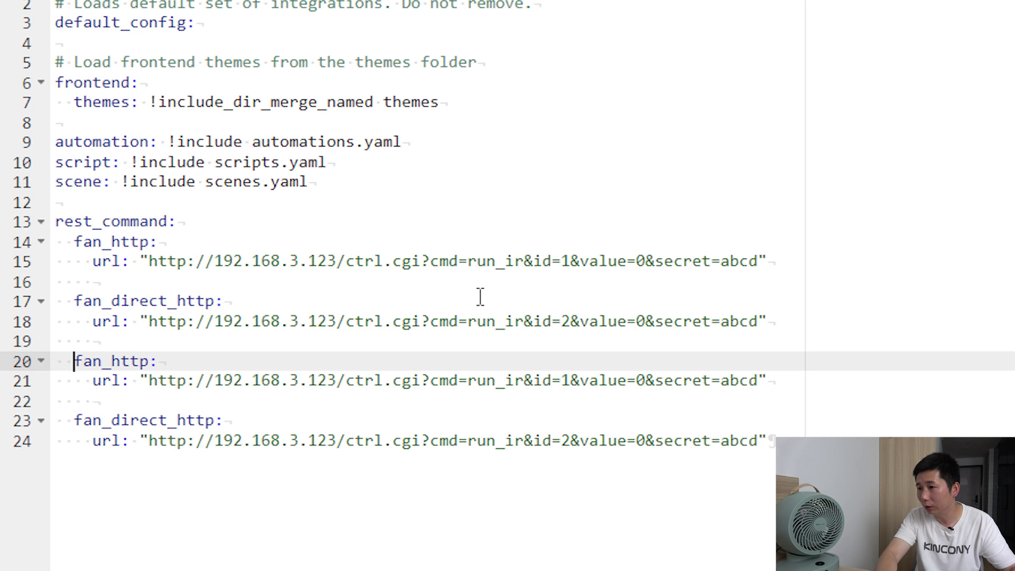
pyautogui.press('Delete')
pyautogui.press('Delete')
pyautogui.press('Delete')
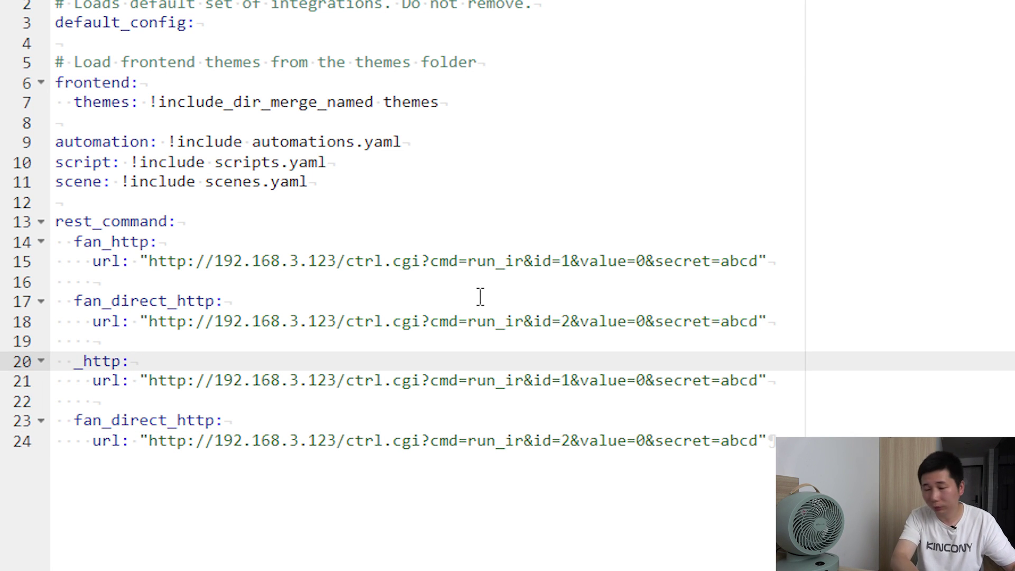
pyautogui.write('air')
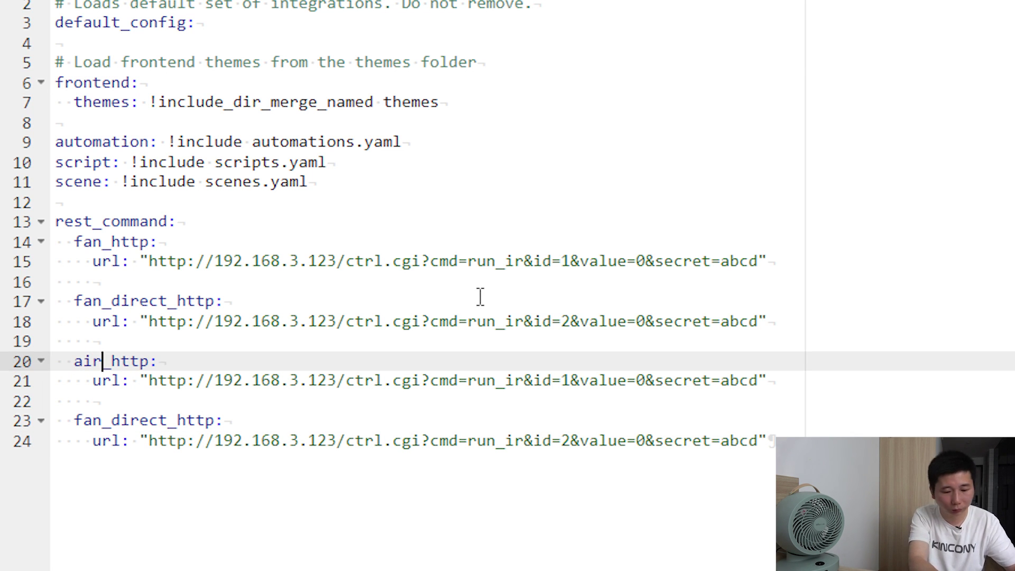
pyautogui.write('_on')
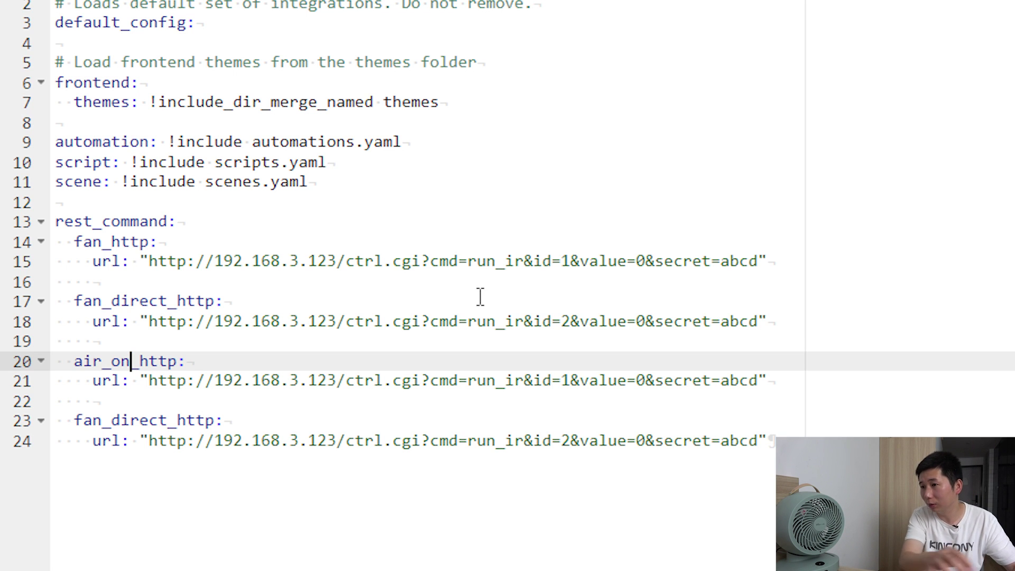
pyautogui.moveTo(74, 420); pyautogui.dragTo(168, 420)
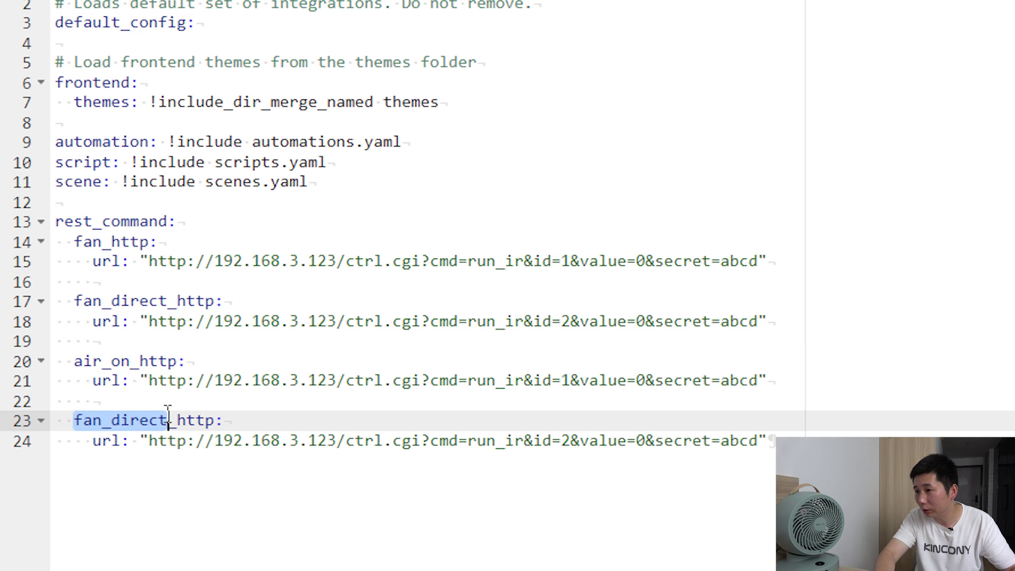
pyautogui.write('air')
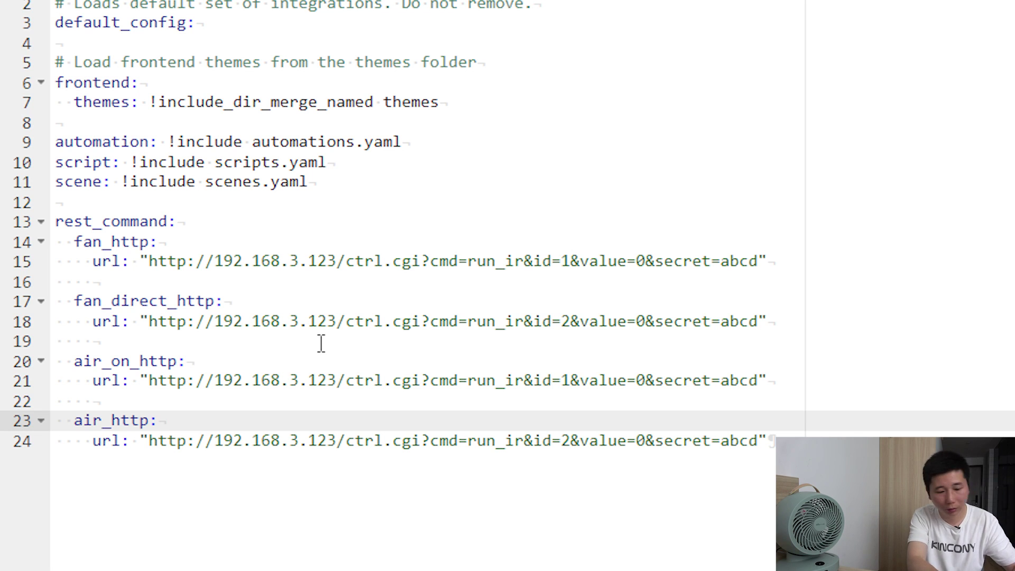
pyautogui.write('_off')
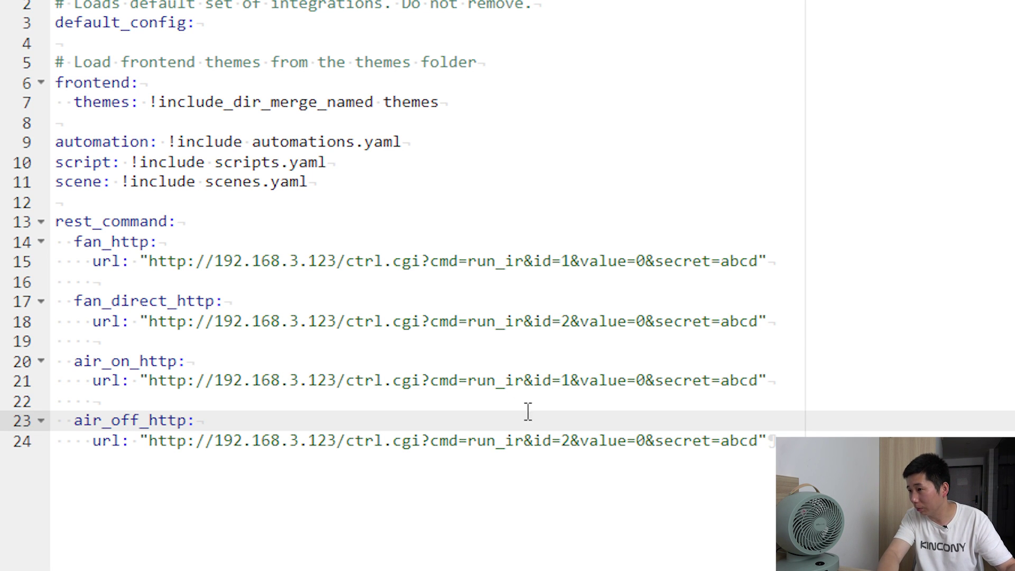
# Set the air_on URL to id=3 and air_off to id=4, then save
pyautogui.doubleClick(566, 379)
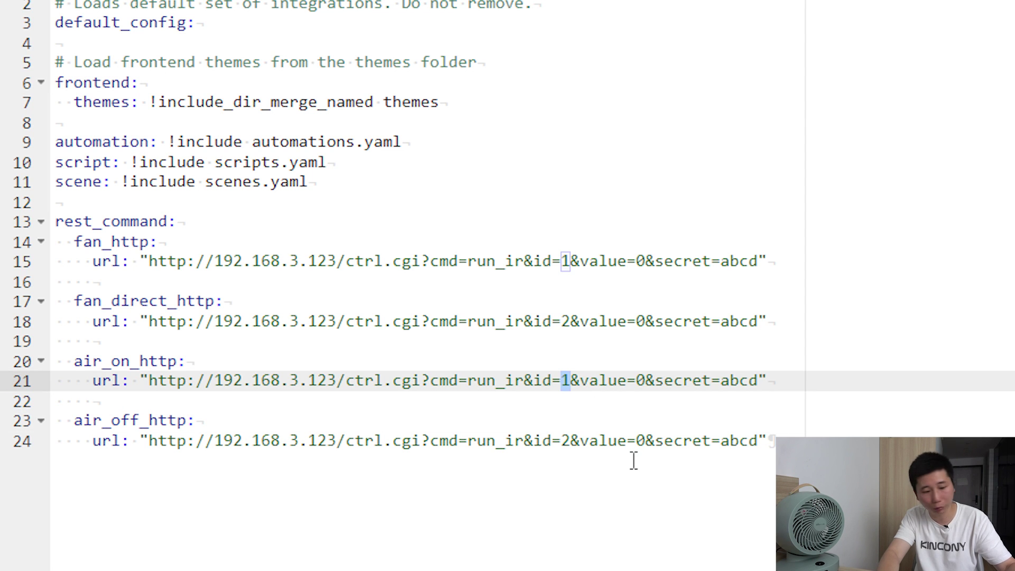
pyautogui.write('3')
pyautogui.doubleClick(570, 440)
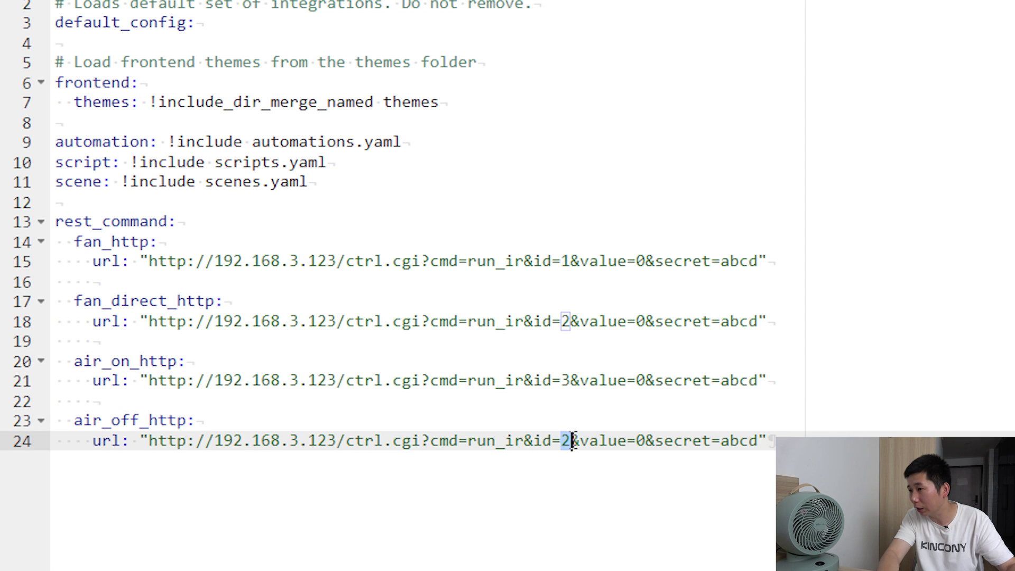
pyautogui.write('4')
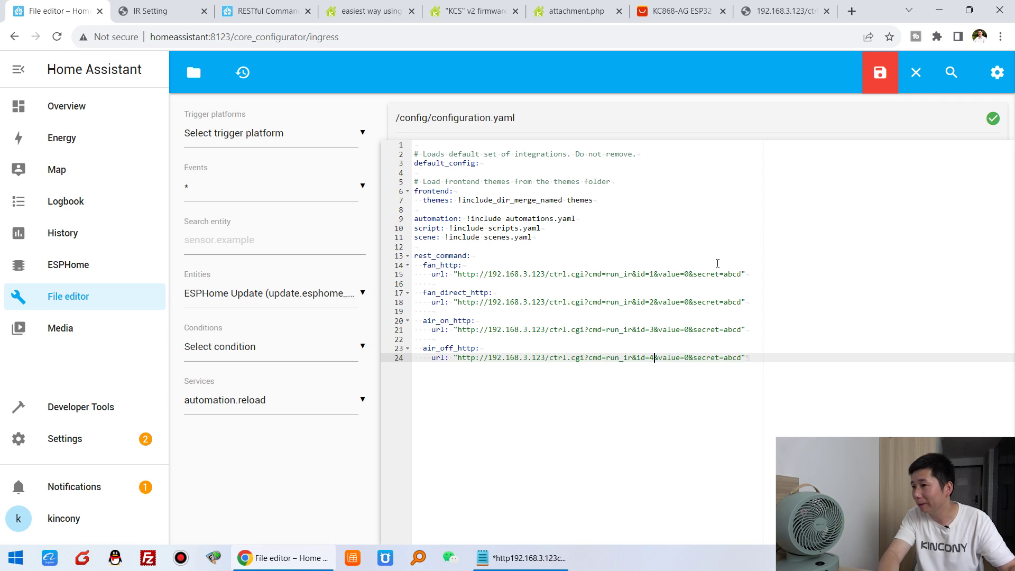
pyautogui.click(880, 73)
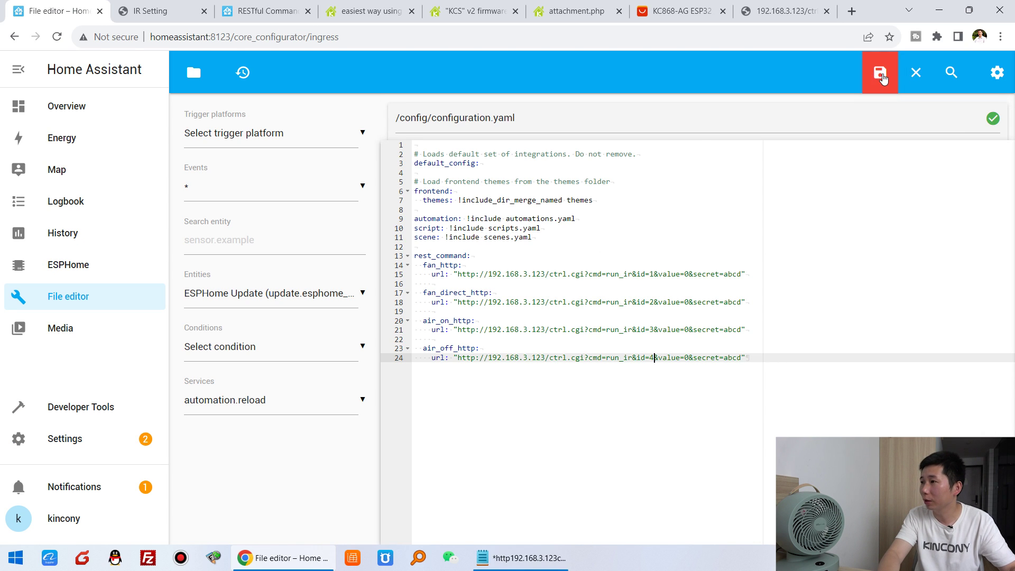
# Restart Home Assistant and confirm, so the new air conditioner REST commands load
pyautogui.click(996, 72)
pyautogui.scroll(-2, 953, 358)
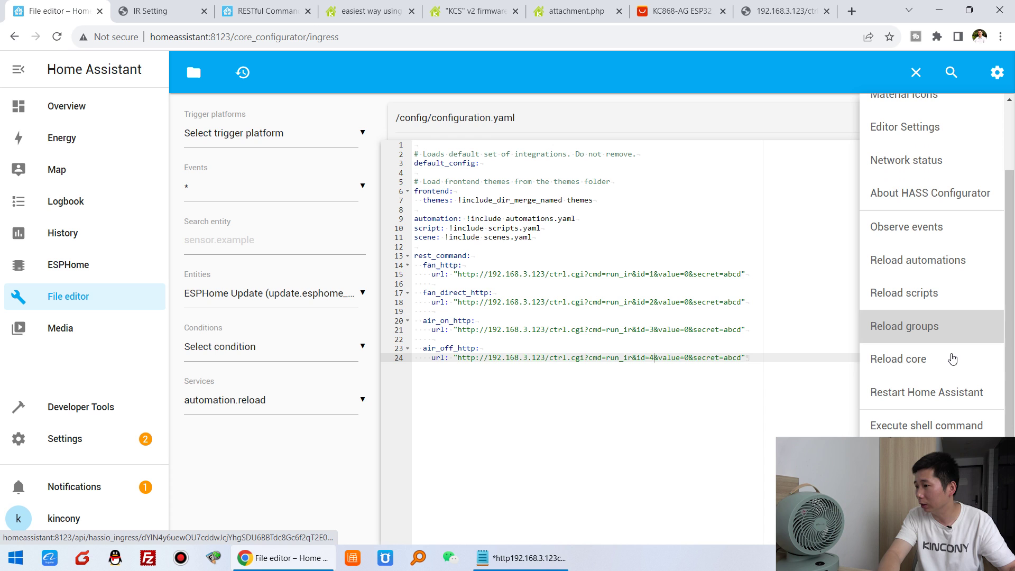
pyautogui.click(952, 390)
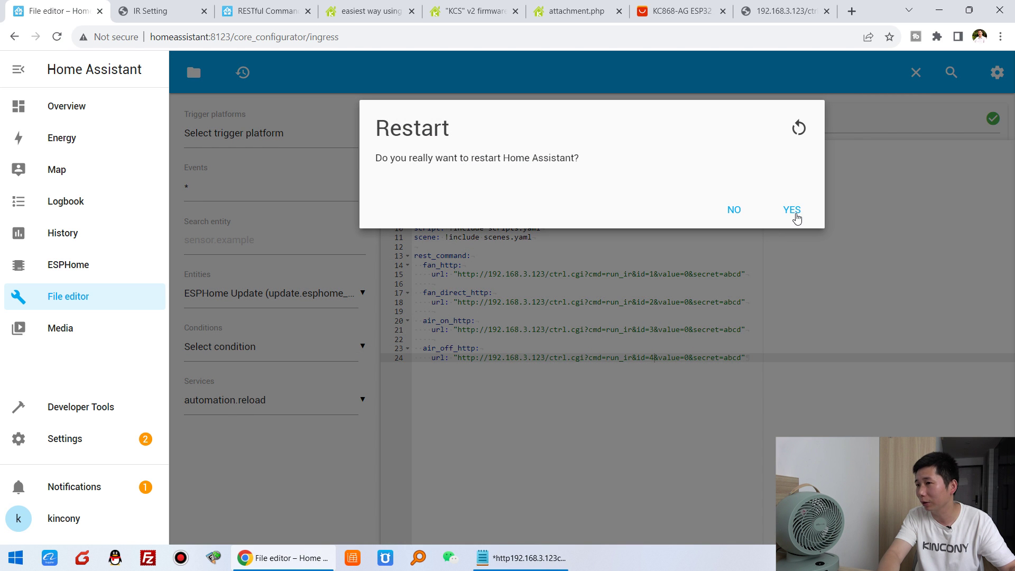
pyautogui.click(795, 213)
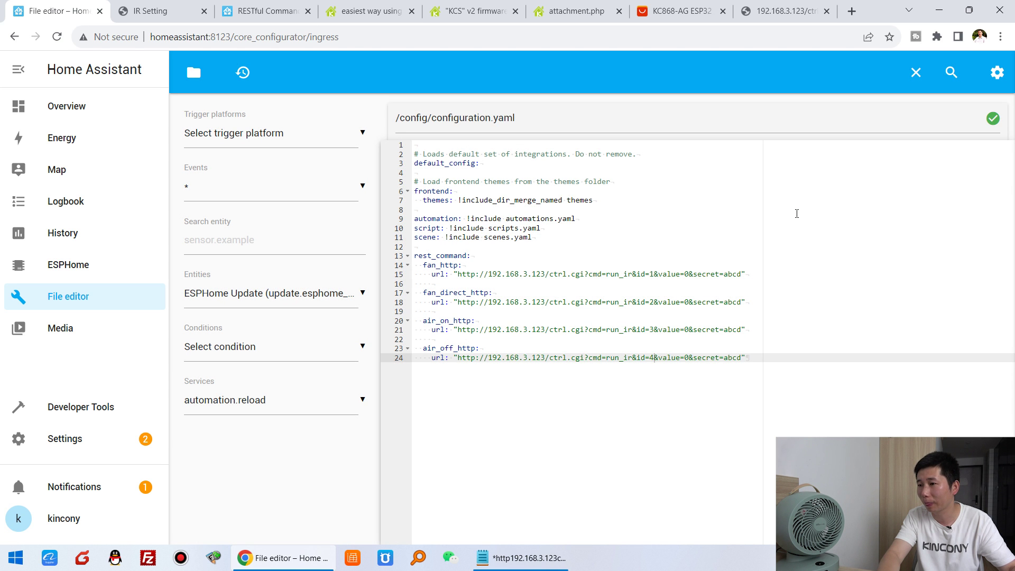
# Add a new button card named 'air on' to the KC868-AG dashboard
pyautogui.click(105, 115)
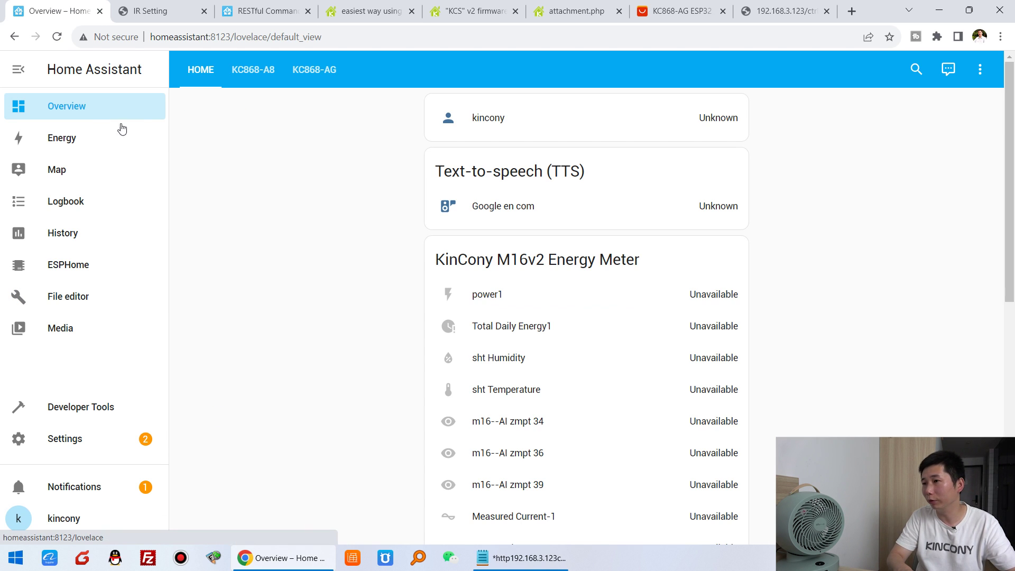
pyautogui.click(317, 79)
pyautogui.click(992, 70)
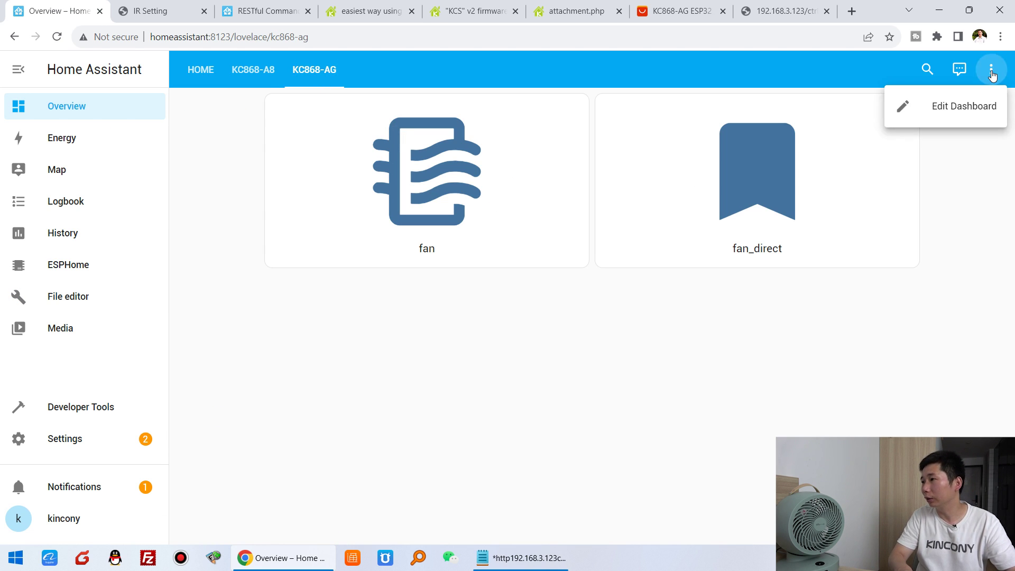
pyautogui.click(974, 112)
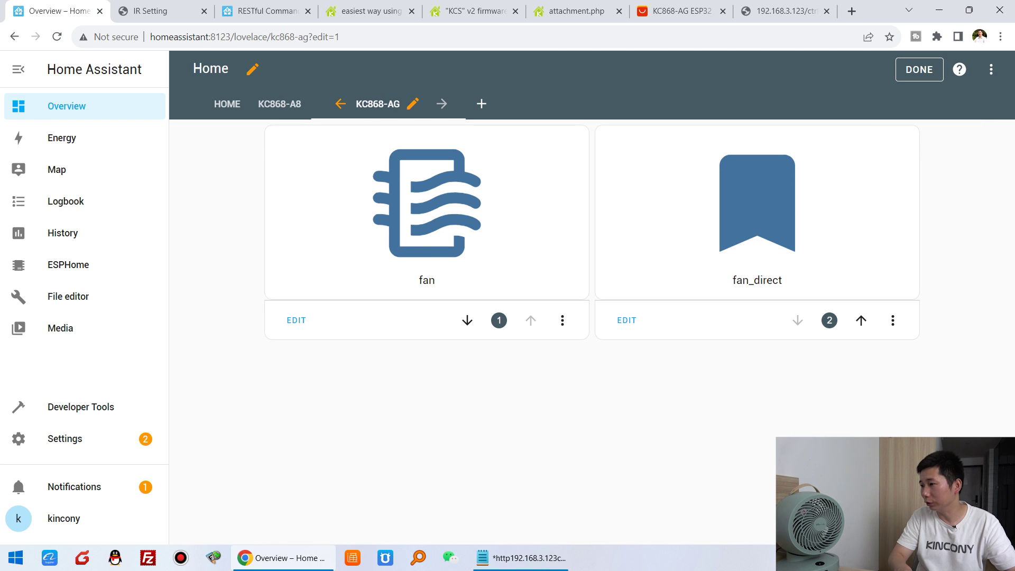
pyautogui.click(968, 523)
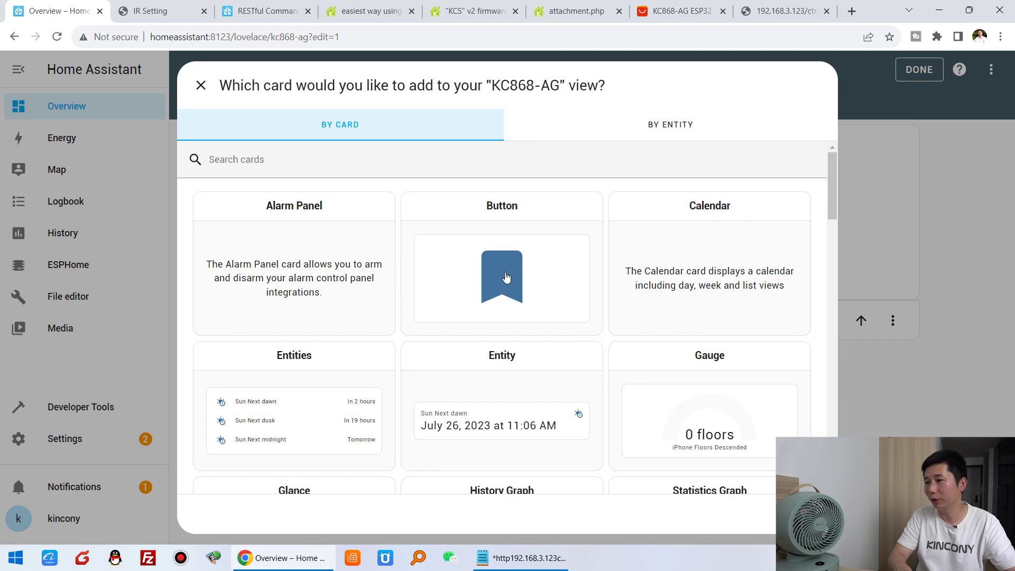
pyautogui.click(506, 276)
pyautogui.click(247, 225)
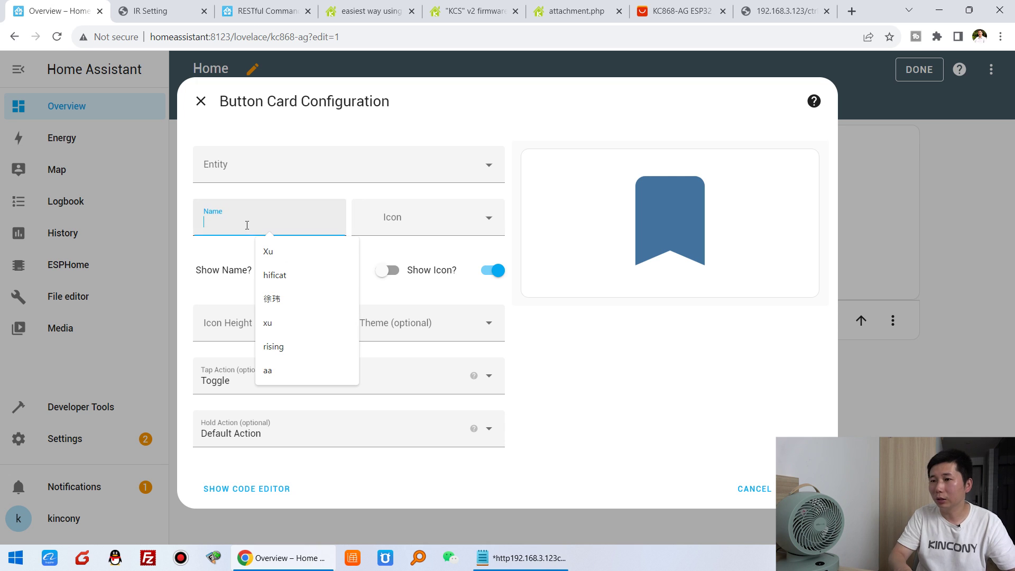
pyautogui.write('air')
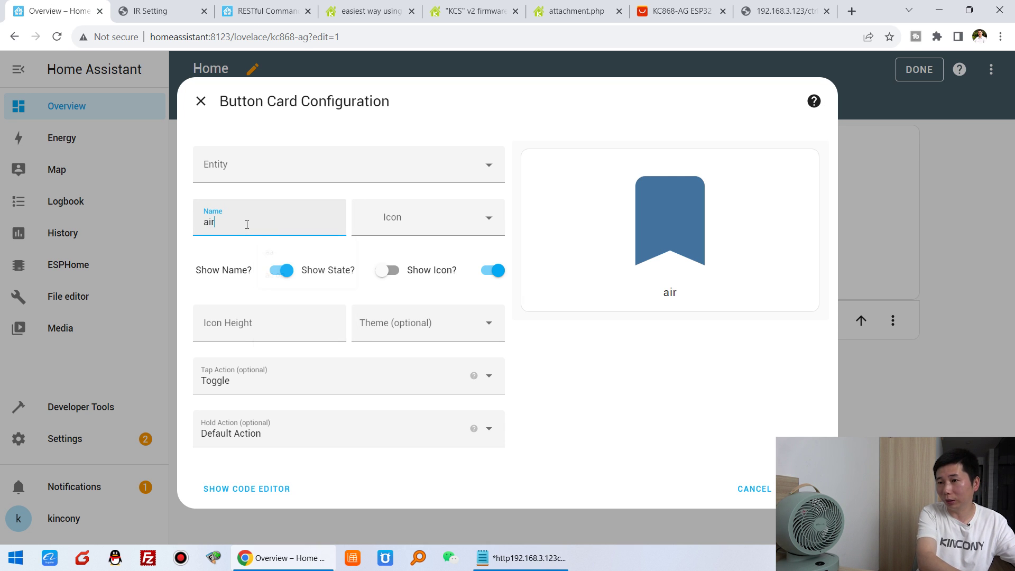
pyautogui.write(' on')
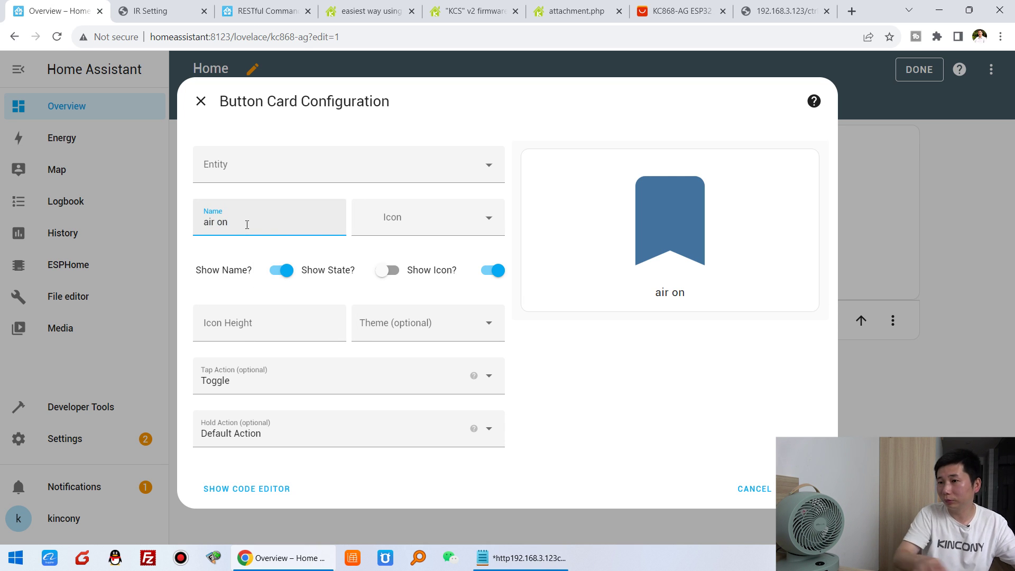
# Make tapping the button call the RESTful Command air_on_http
pyautogui.click(279, 383)
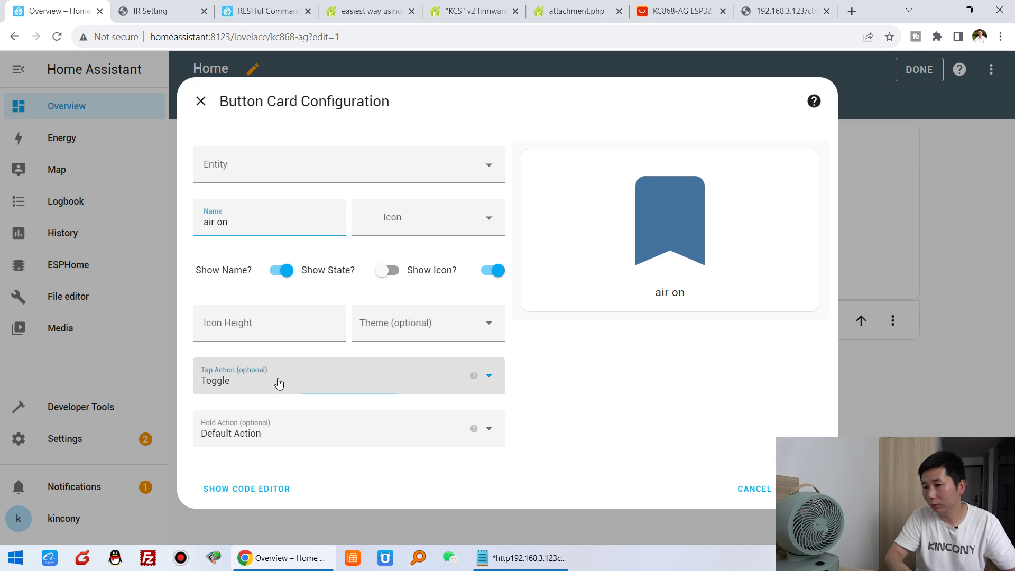
pyautogui.click(249, 280)
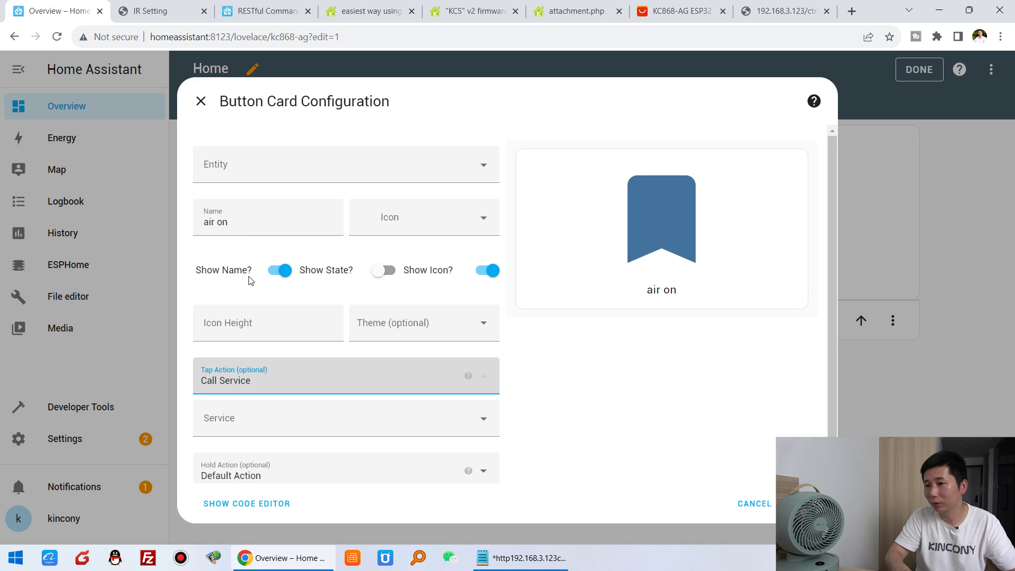
pyautogui.click(389, 428)
pyautogui.write('a')
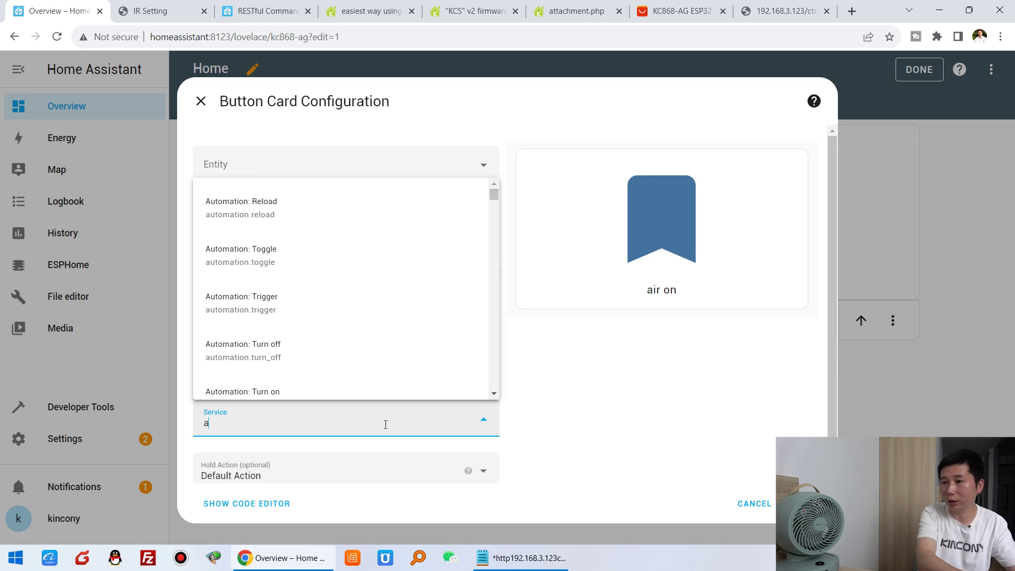
pyautogui.write('c')
pyautogui.press('BackSpace')
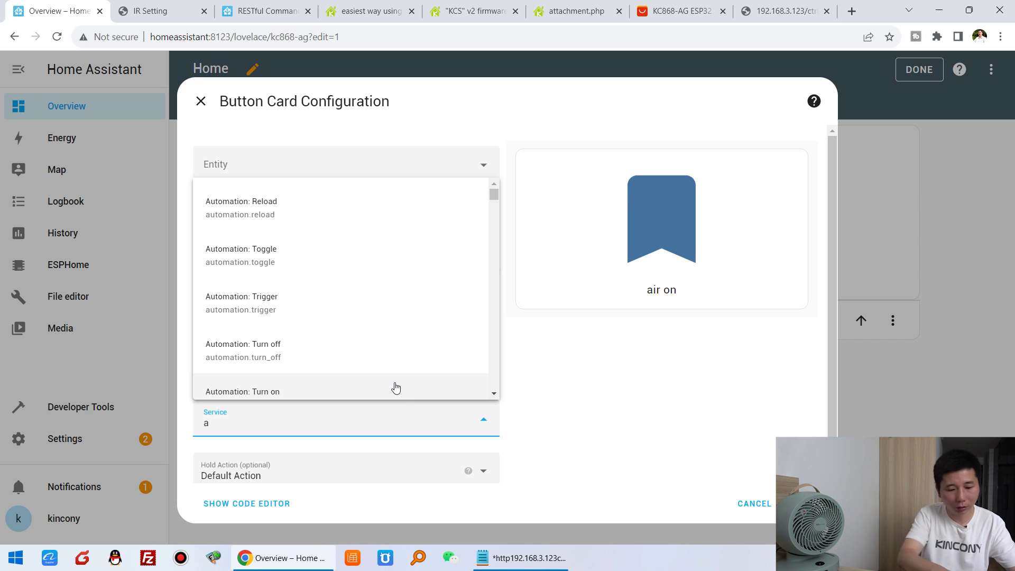
pyautogui.write('ir')
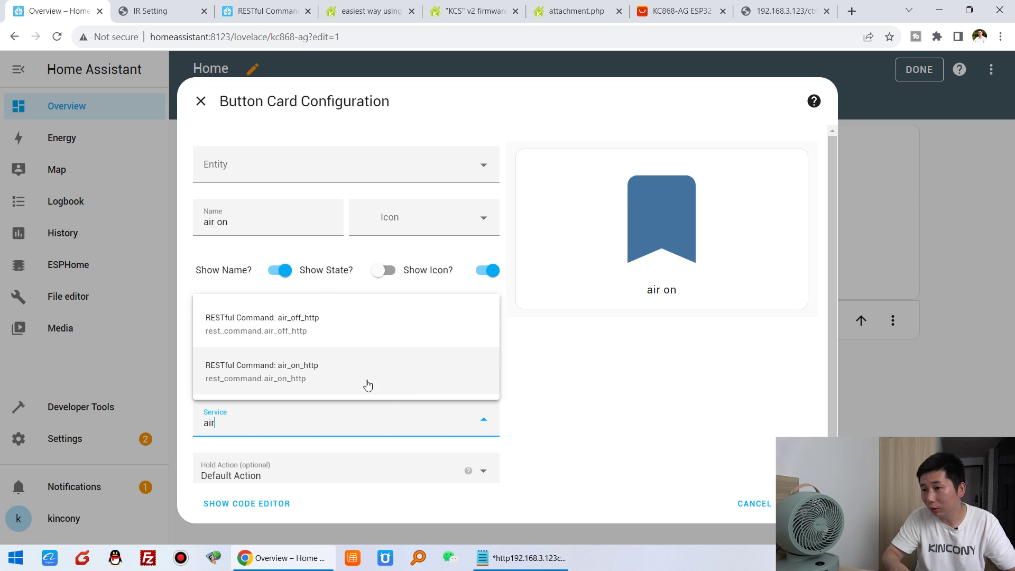
pyautogui.click(302, 378)
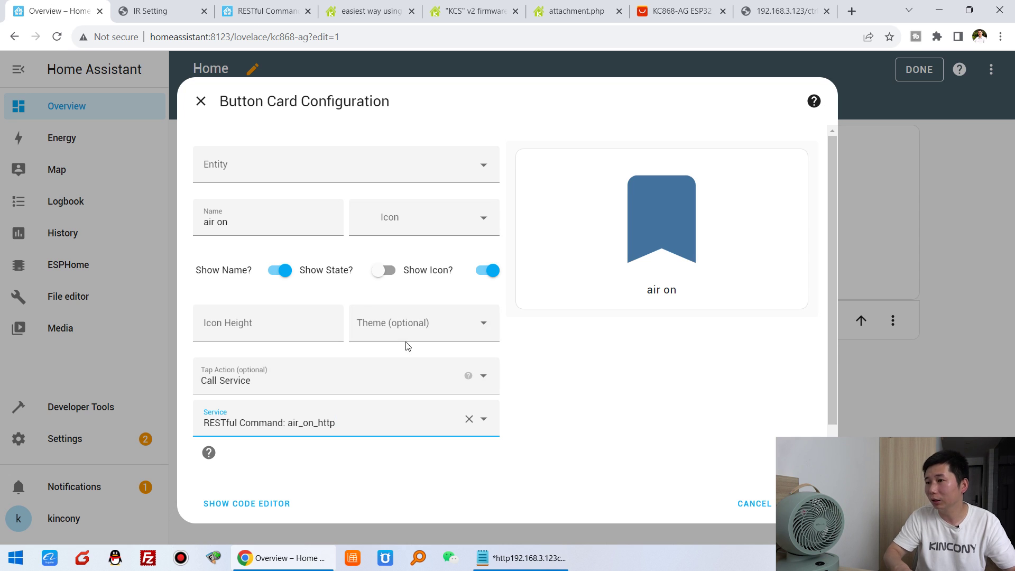
# Give the button the mdi:air-conditioner icon and save the card
pyautogui.scroll(-2, 449, 270)
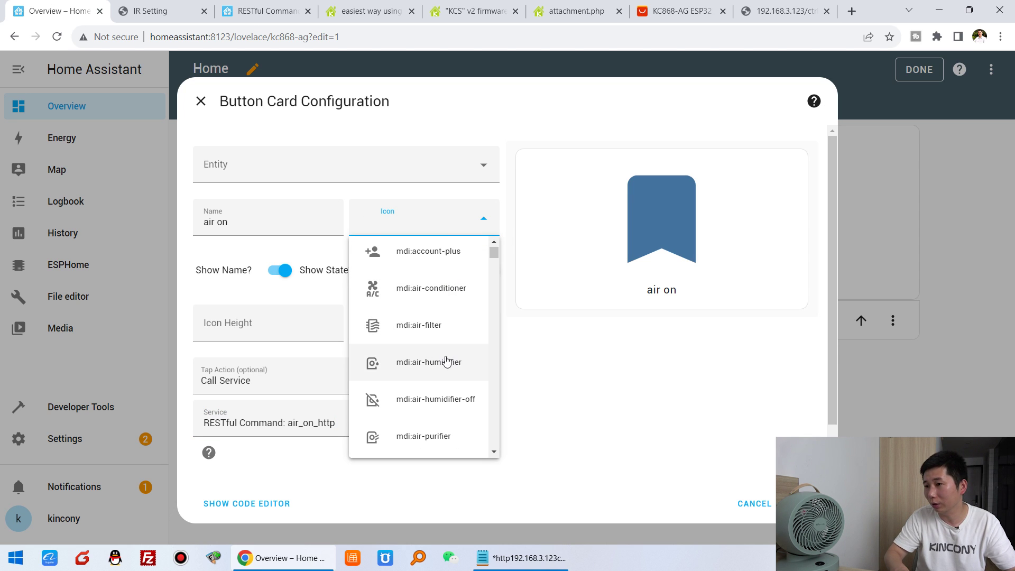
pyautogui.scroll(-2, 447, 370)
pyautogui.scroll(-3, 449, 397)
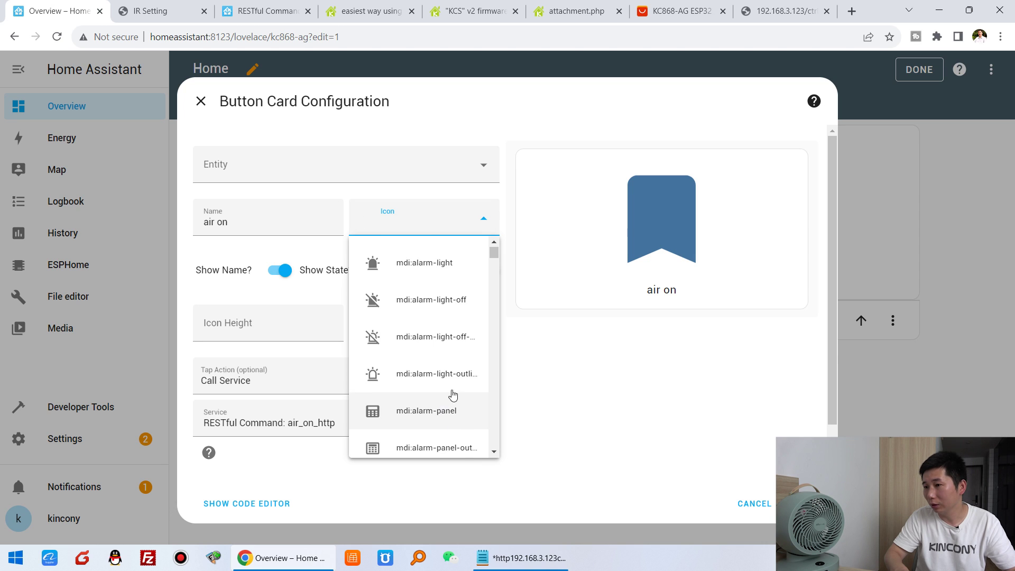
pyautogui.scroll(3, 447, 380)
pyautogui.scroll(3, 447, 379)
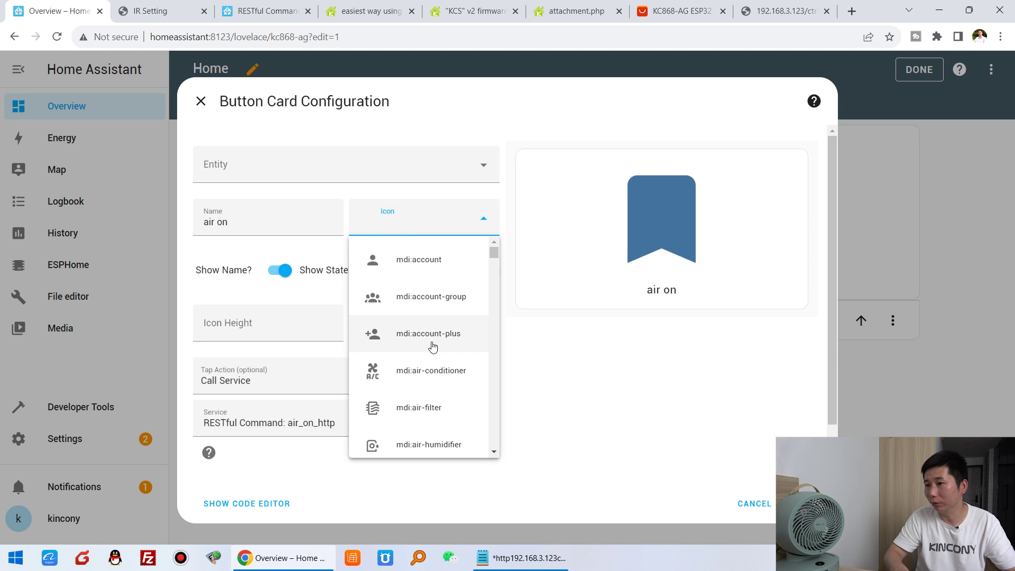
pyautogui.click(426, 364)
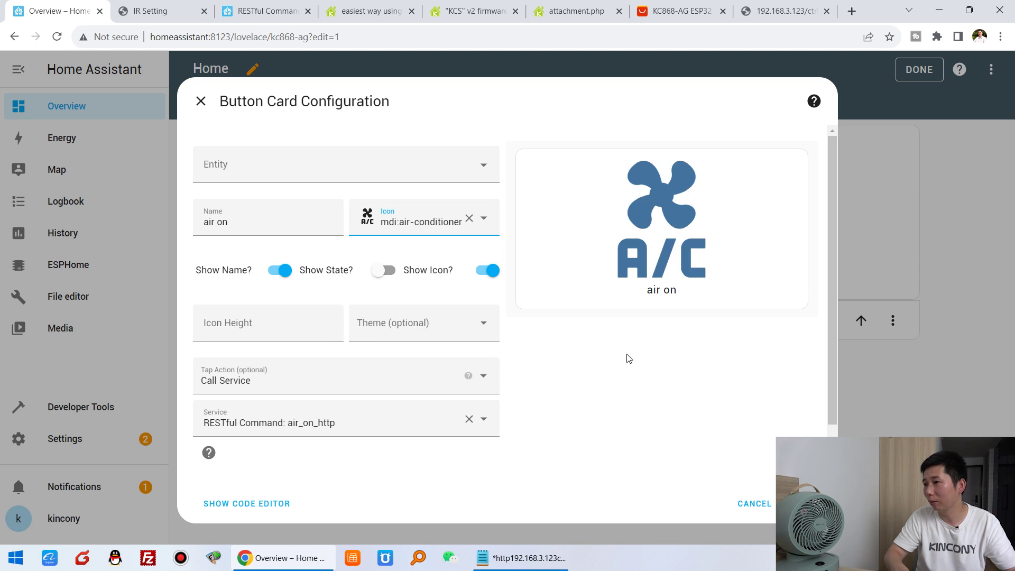
pyautogui.click(798, 504)
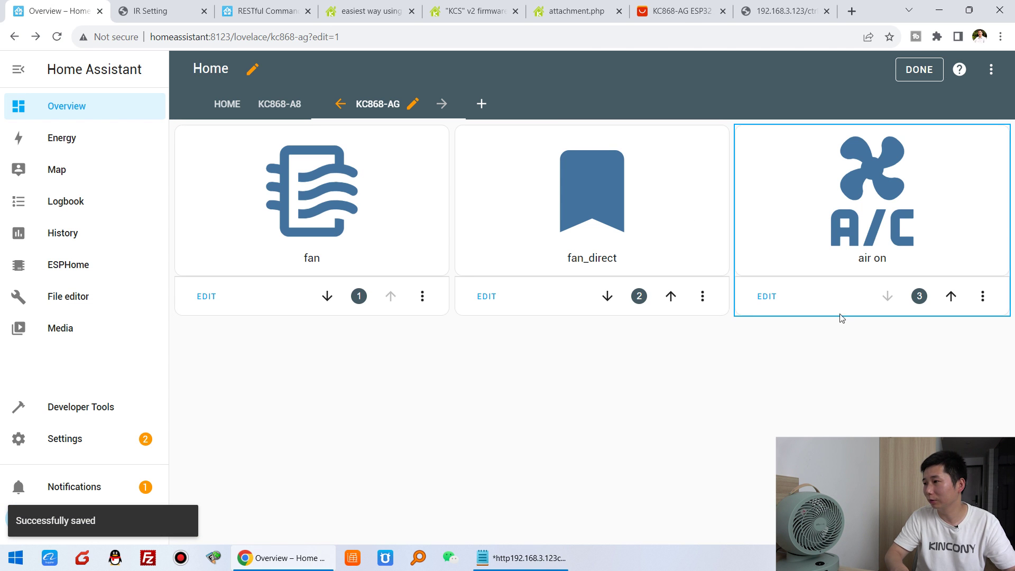
# Add and save an 'air off' button card whose tap calls RESTful Command air_off_http
pyautogui.click(963, 526)
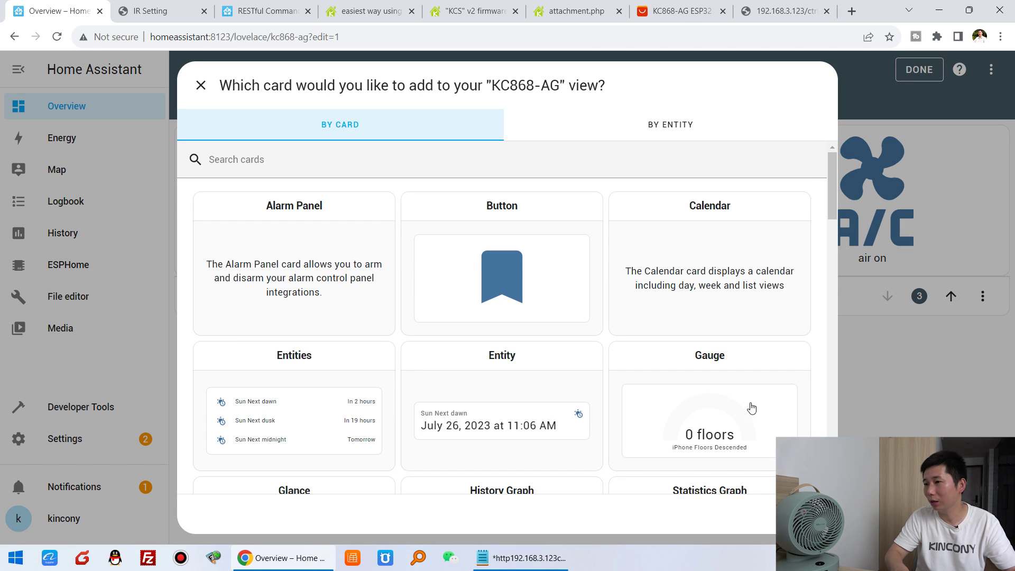
pyautogui.click(529, 284)
pyautogui.click(296, 216)
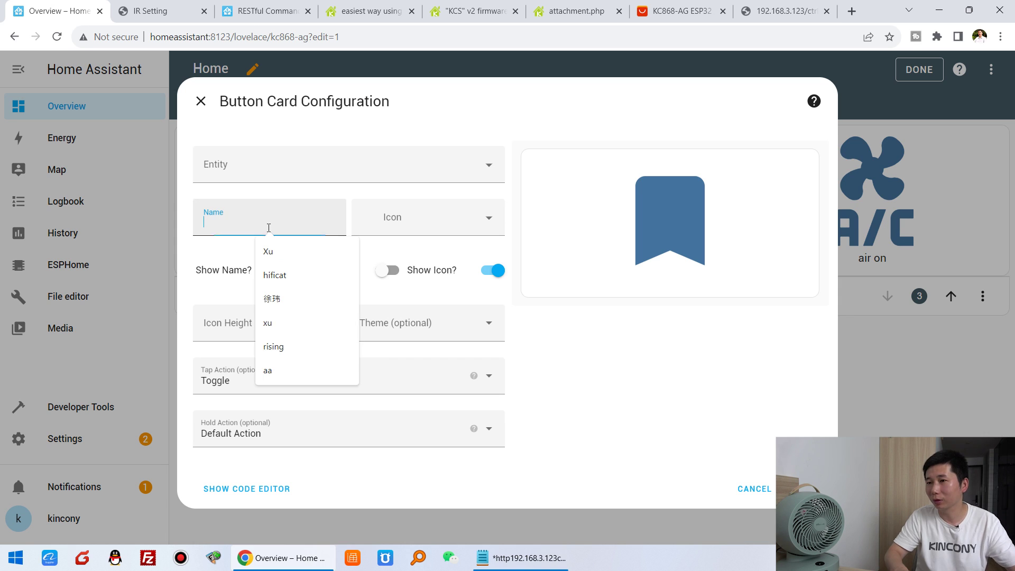
pyautogui.write('air off')
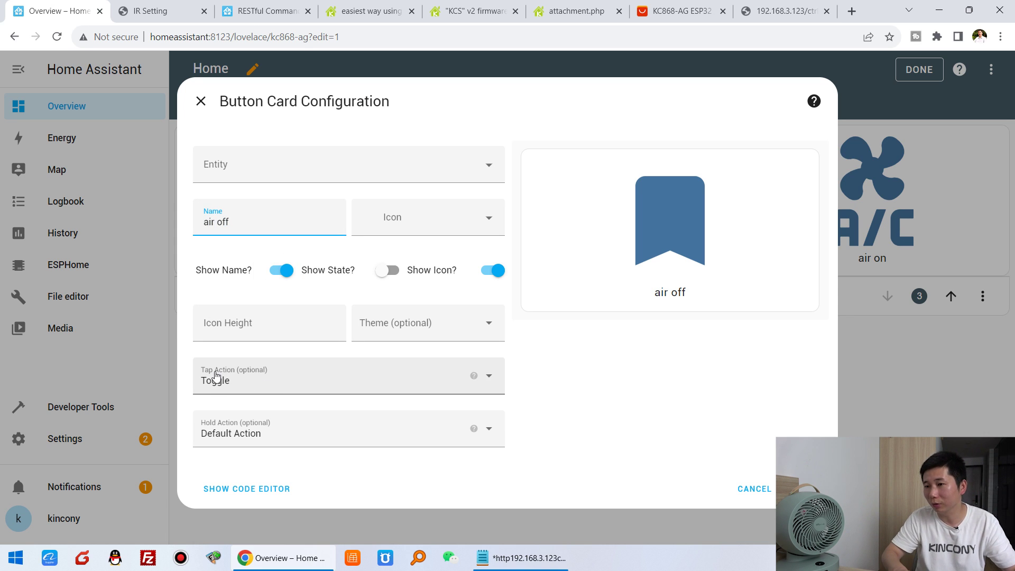
pyautogui.click(277, 382)
pyautogui.click(244, 271)
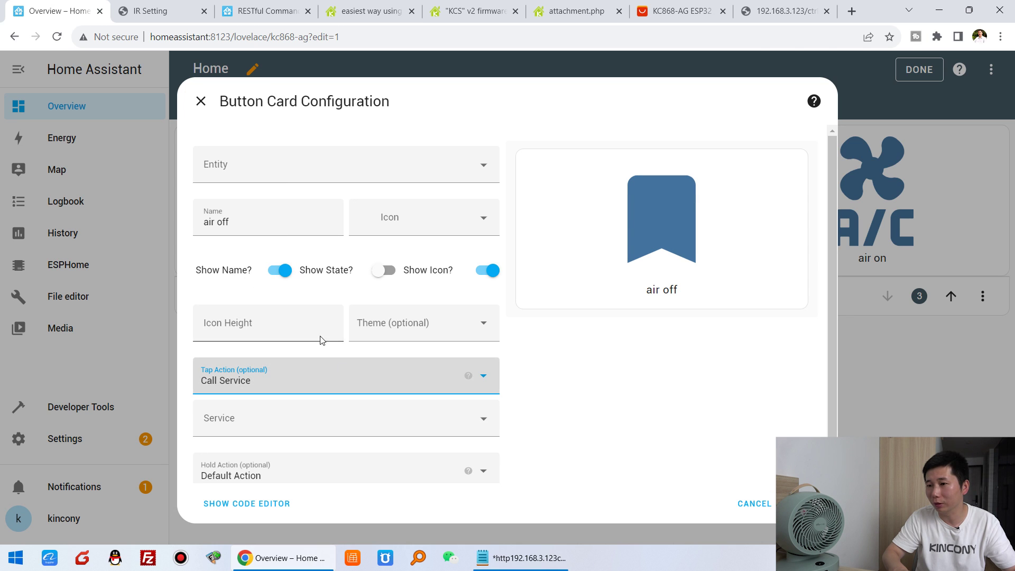
pyautogui.click(329, 423)
pyautogui.write('air')
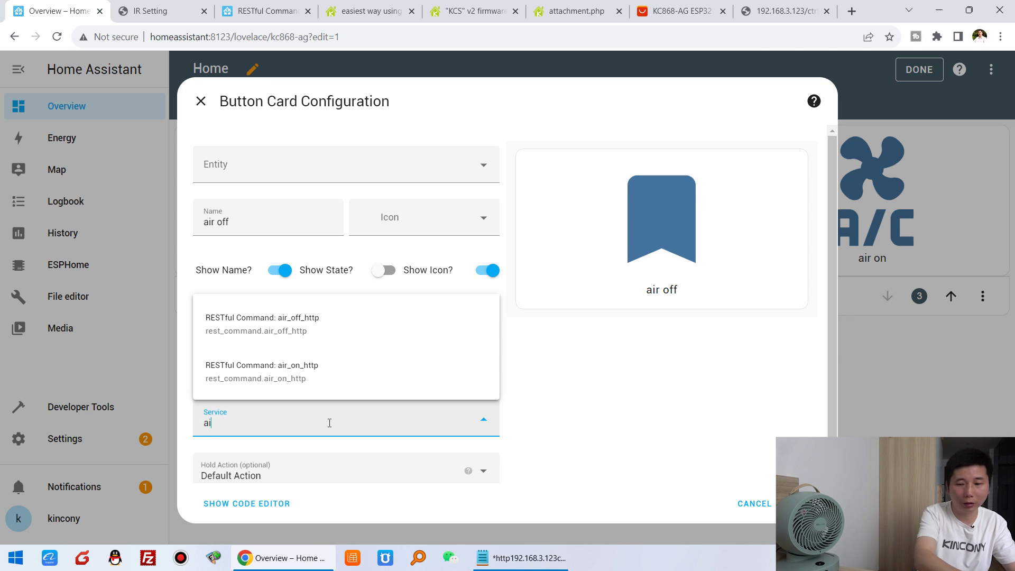
pyautogui.click(316, 328)
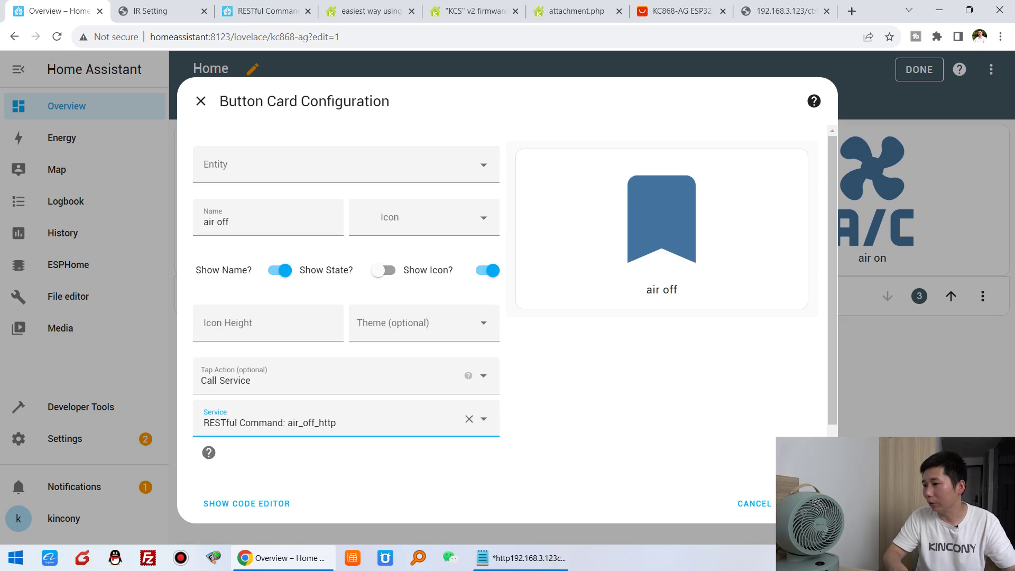
pyautogui.click(801, 504)
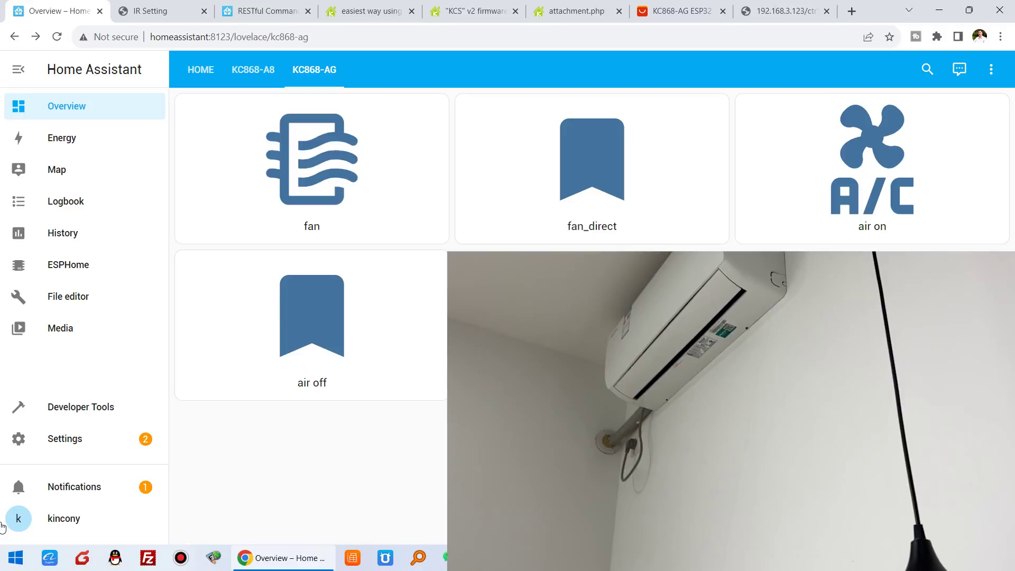
# Press 'air on' and then 'air off' to switch the wall air conditioner on and off
pyautogui.click(881, 162)
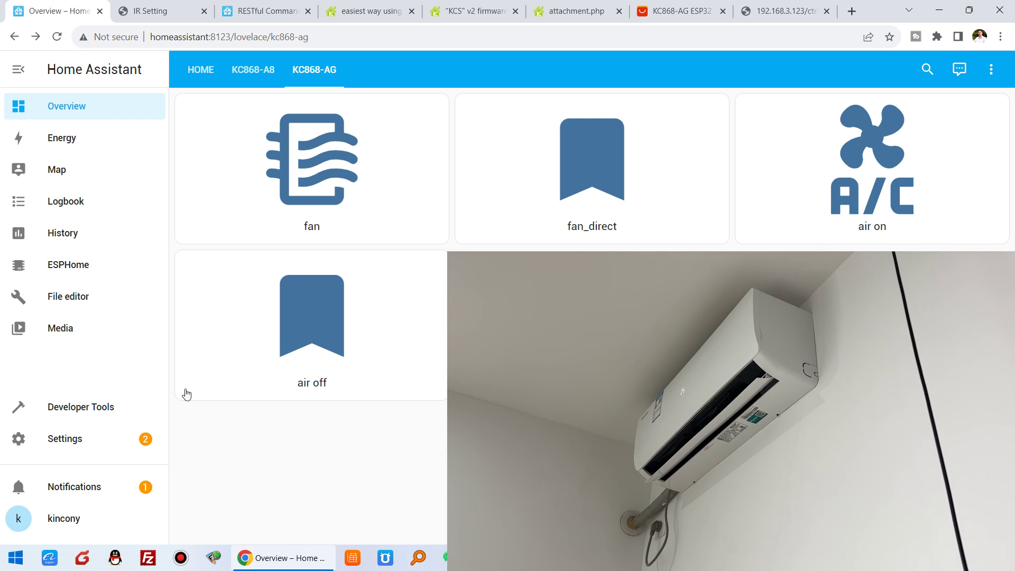
pyautogui.click(350, 338)
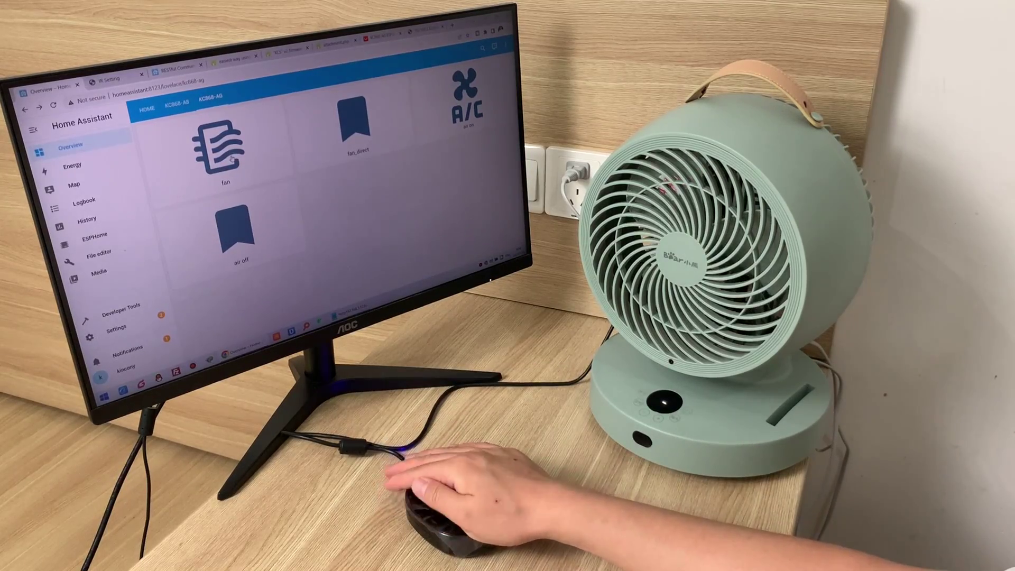
# Tap the fan button six times to toggle the desk fan on and off
pyautogui.click(231, 158)
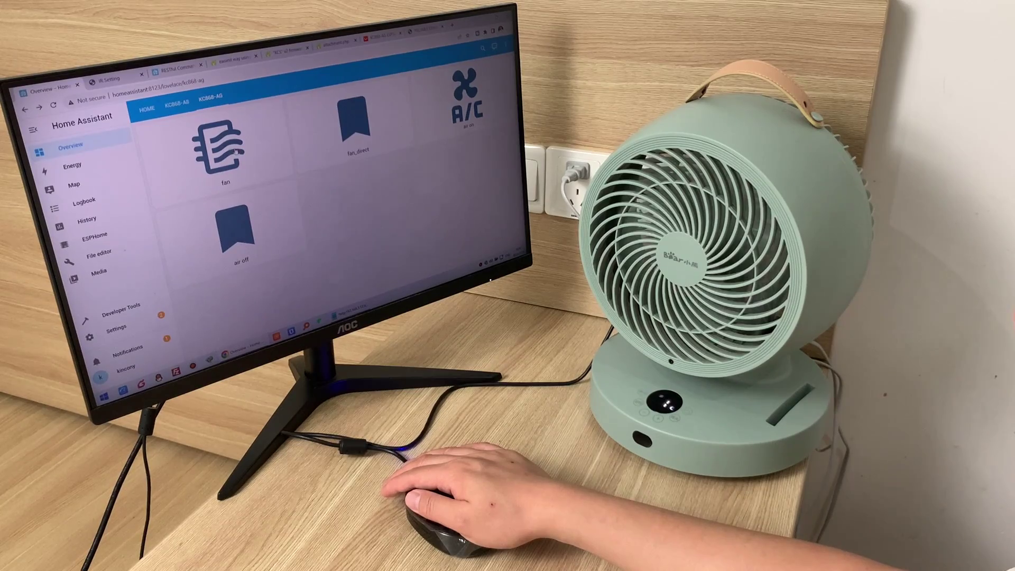
pyautogui.click(233, 151)
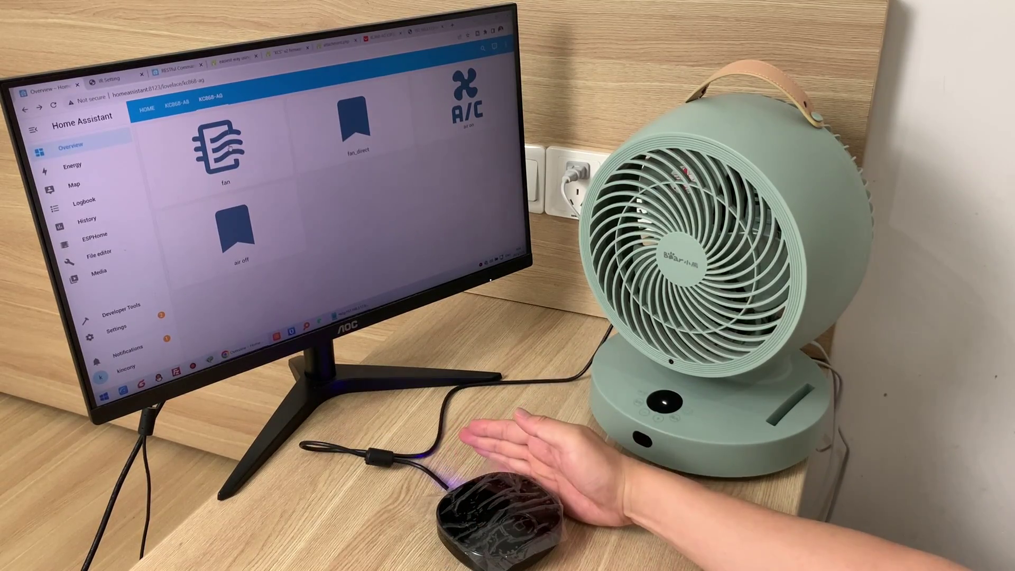
pyautogui.click(217, 139)
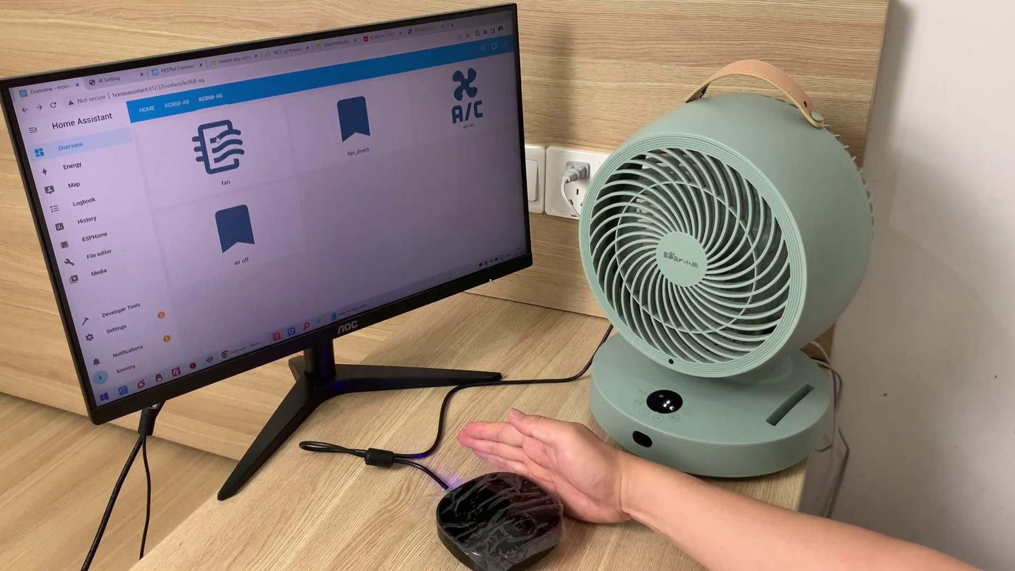
pyautogui.click(218, 141)
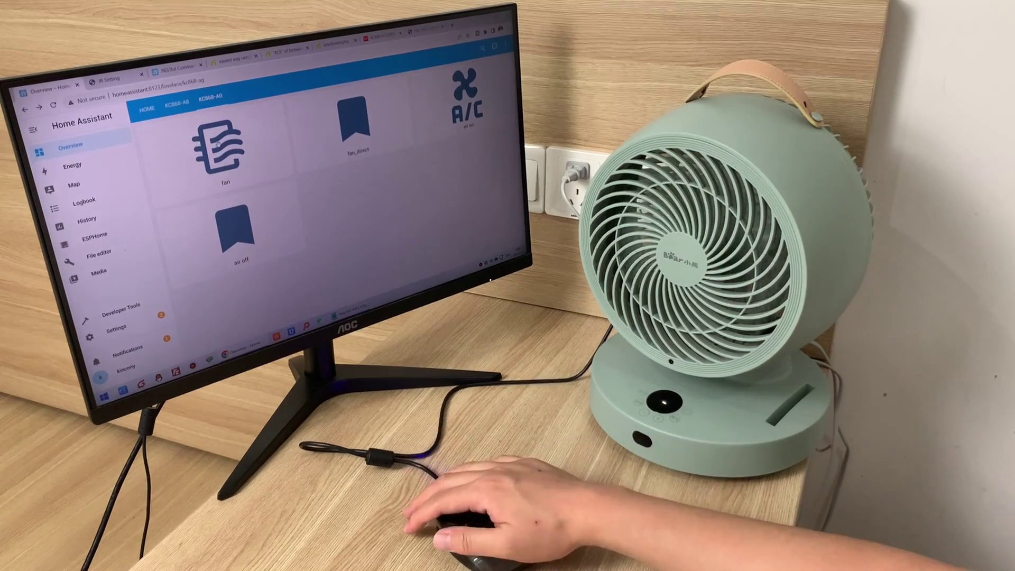
pyautogui.click(218, 144)
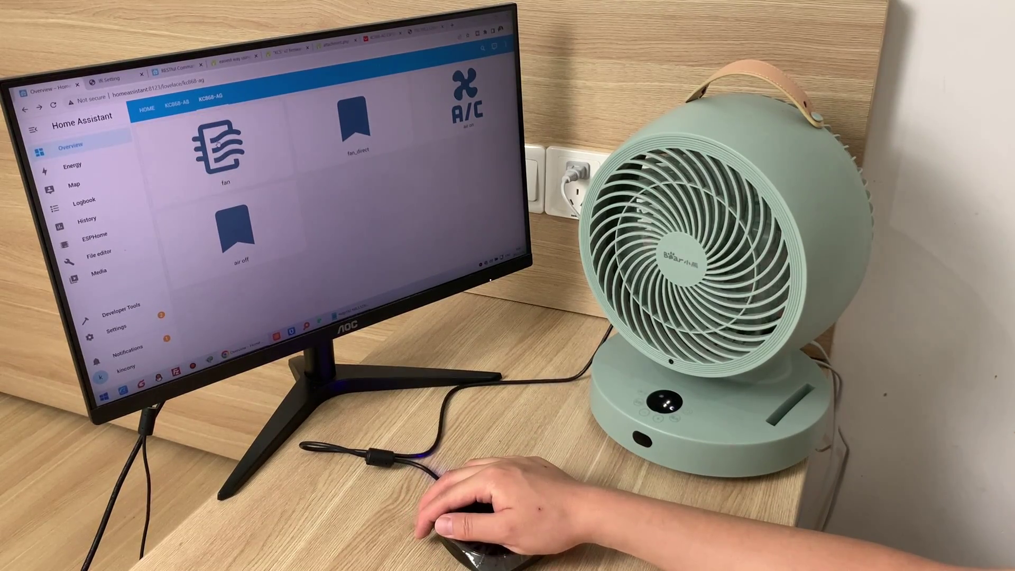
pyautogui.click(217, 144)
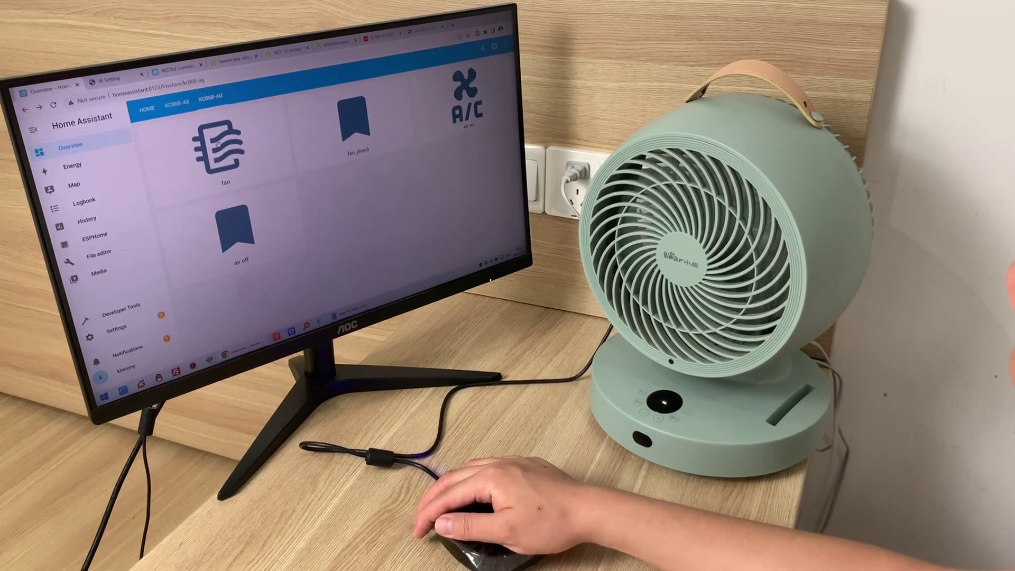